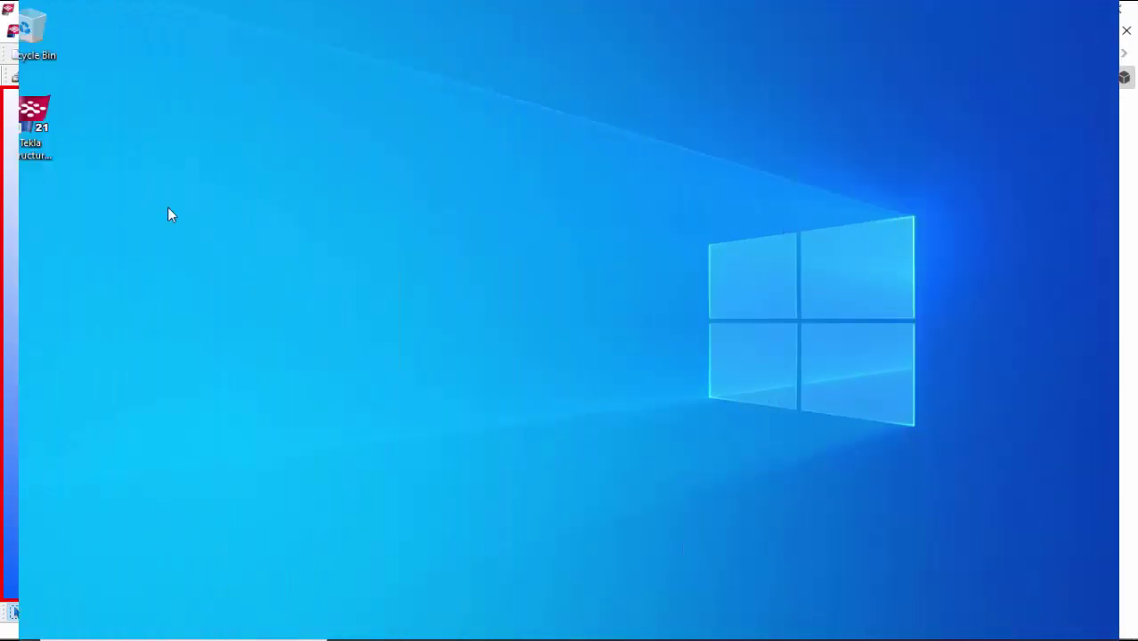
# Launch Tekla Structures with the US imperial steel detailing setup and create New model 14.
pyautogui.doubleClick(42, 131)
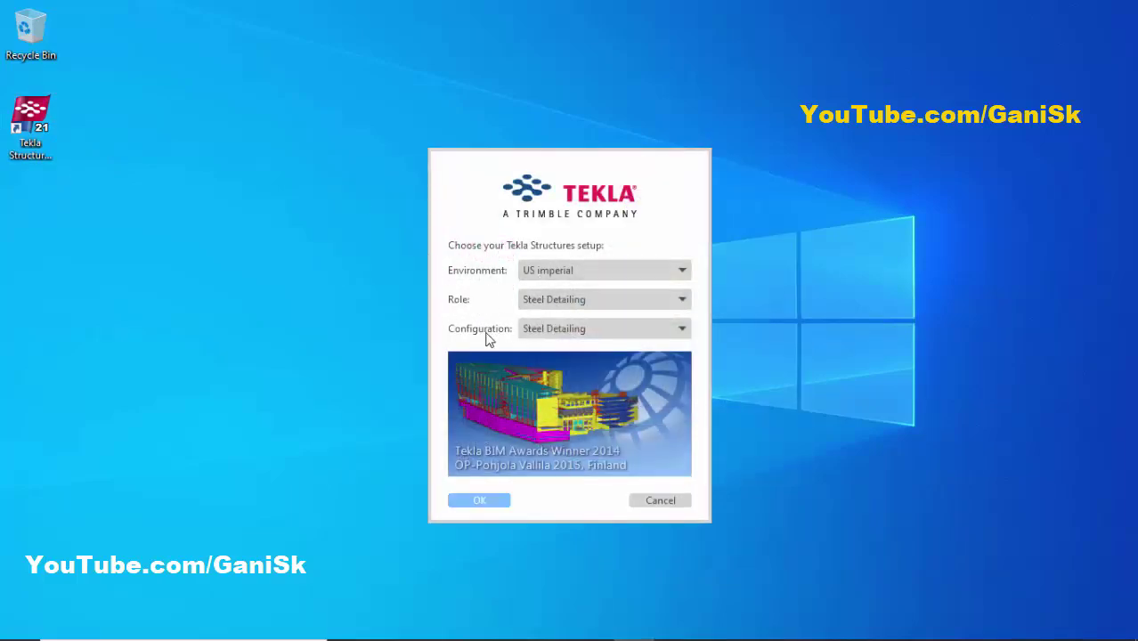
pyautogui.click(485, 501)
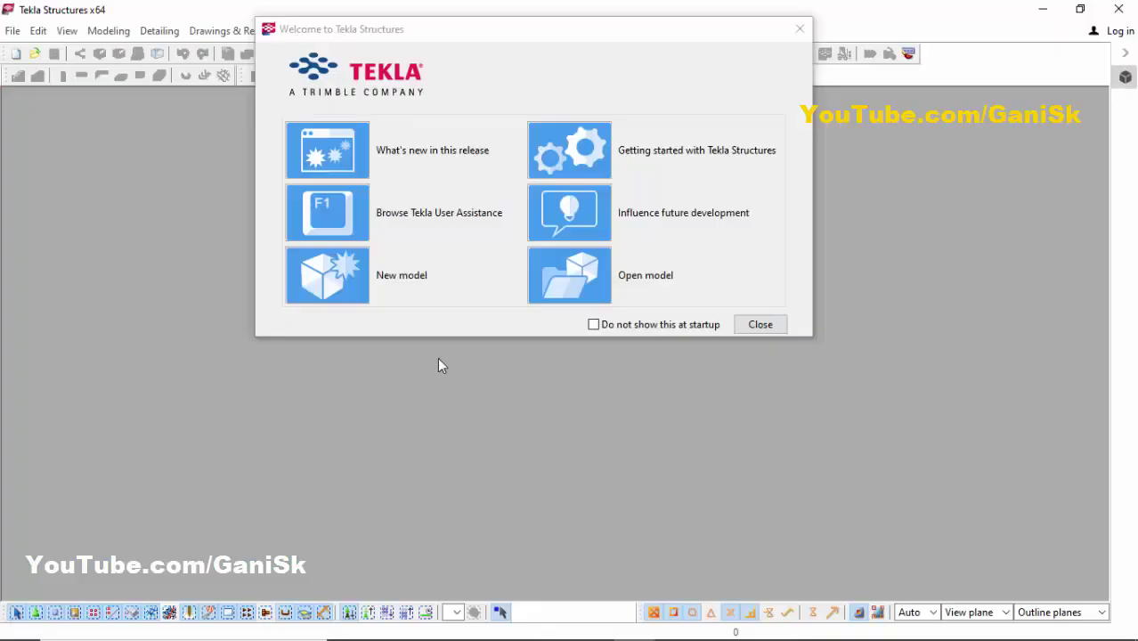
pyautogui.click(329, 276)
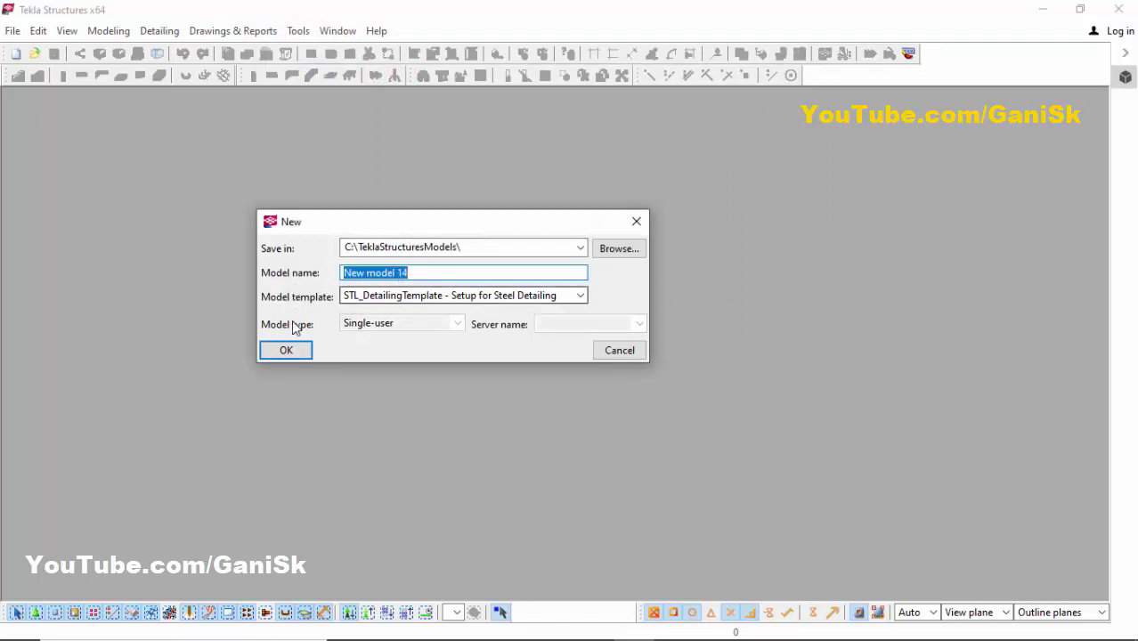
pyautogui.click(307, 350)
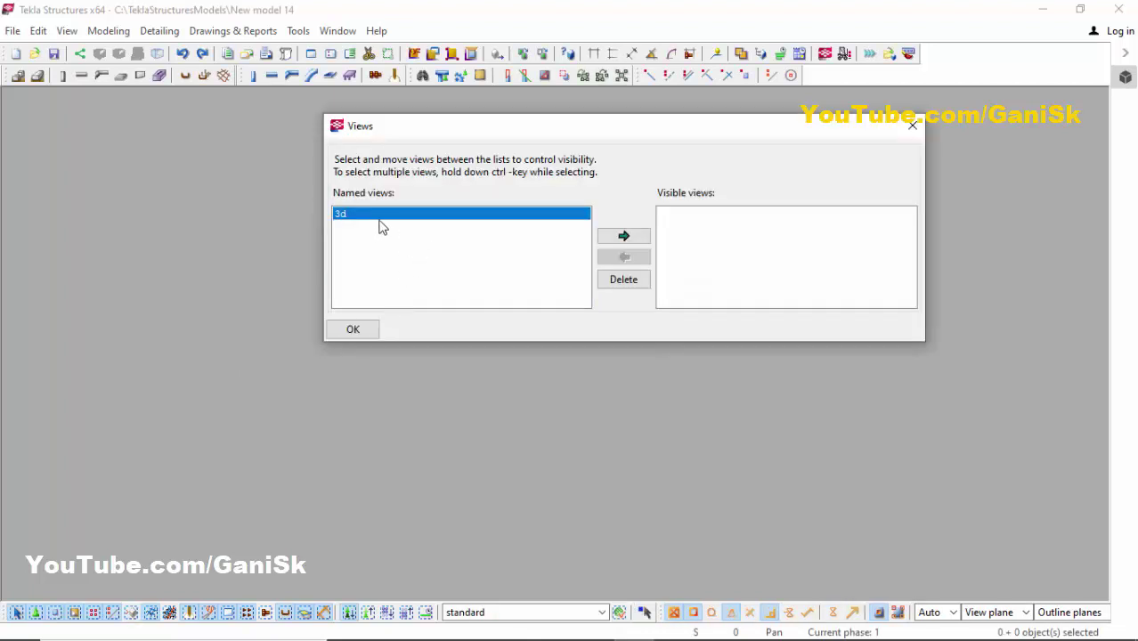
# Make the 3d view visible and maximize it to show the A–D by 1–5 grid.
pyautogui.click(617, 238)
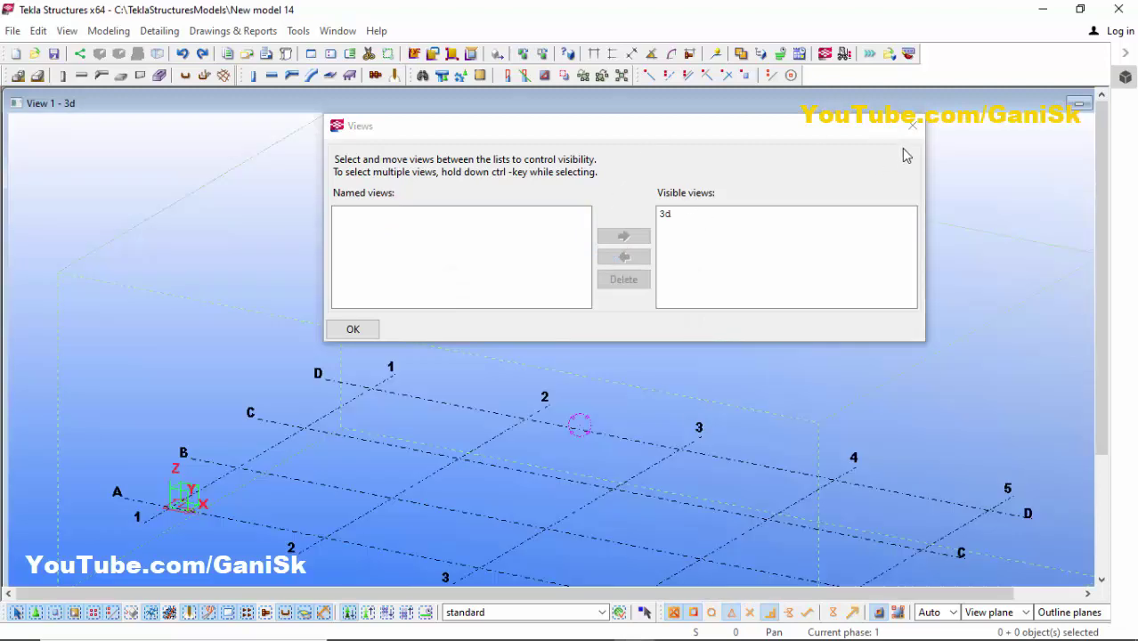
pyautogui.click(911, 125)
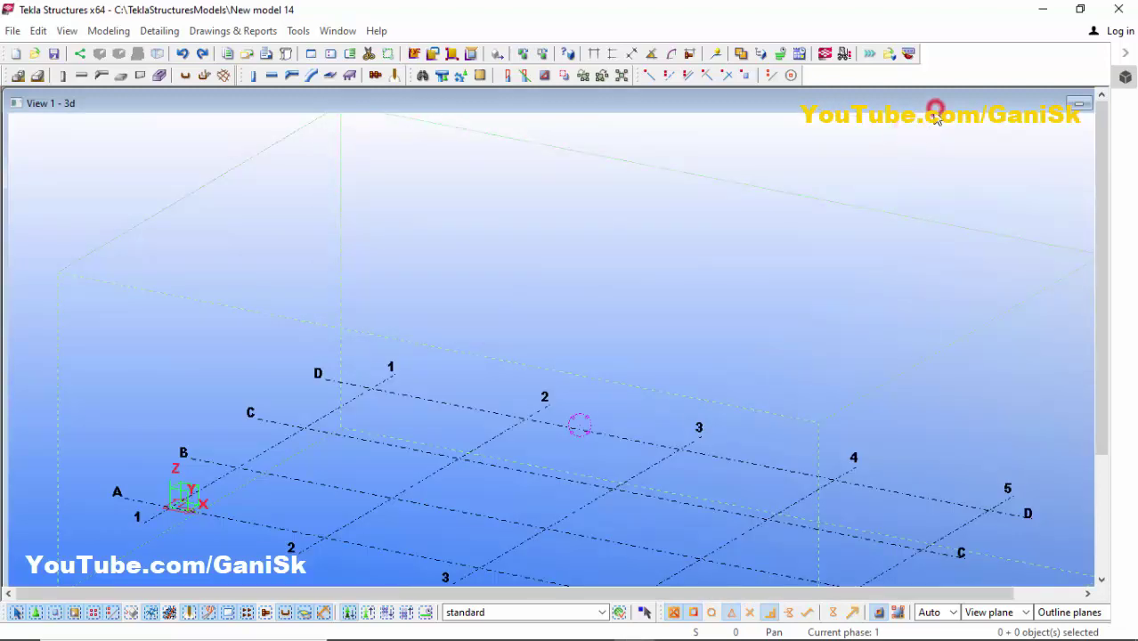
pyautogui.click(972, 147)
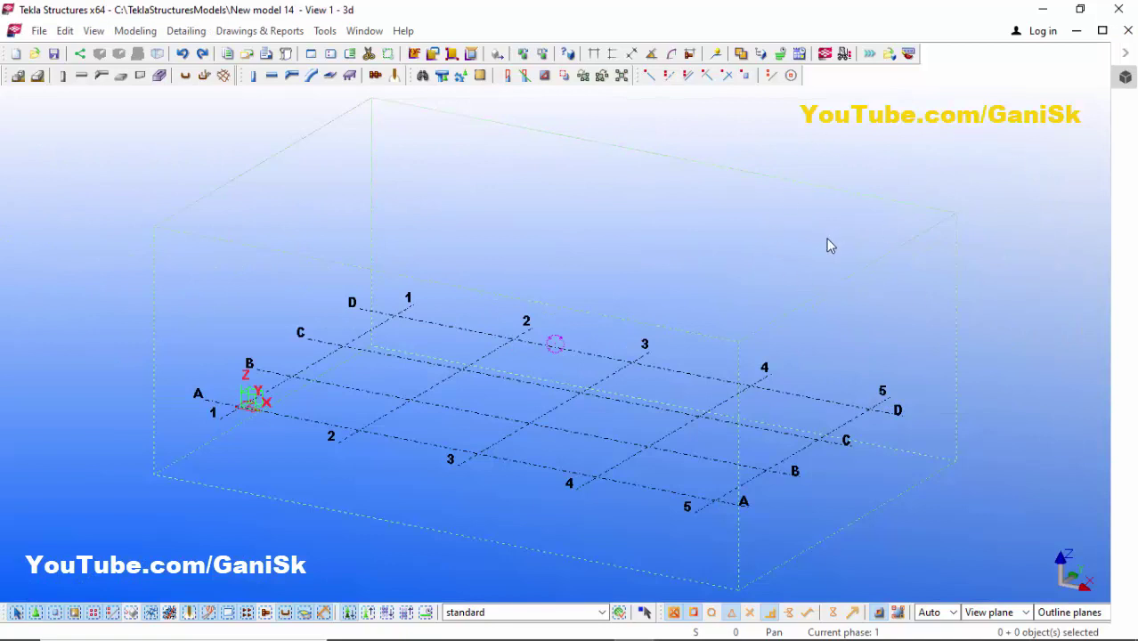
pyautogui.scroll(-1, 803, 236)
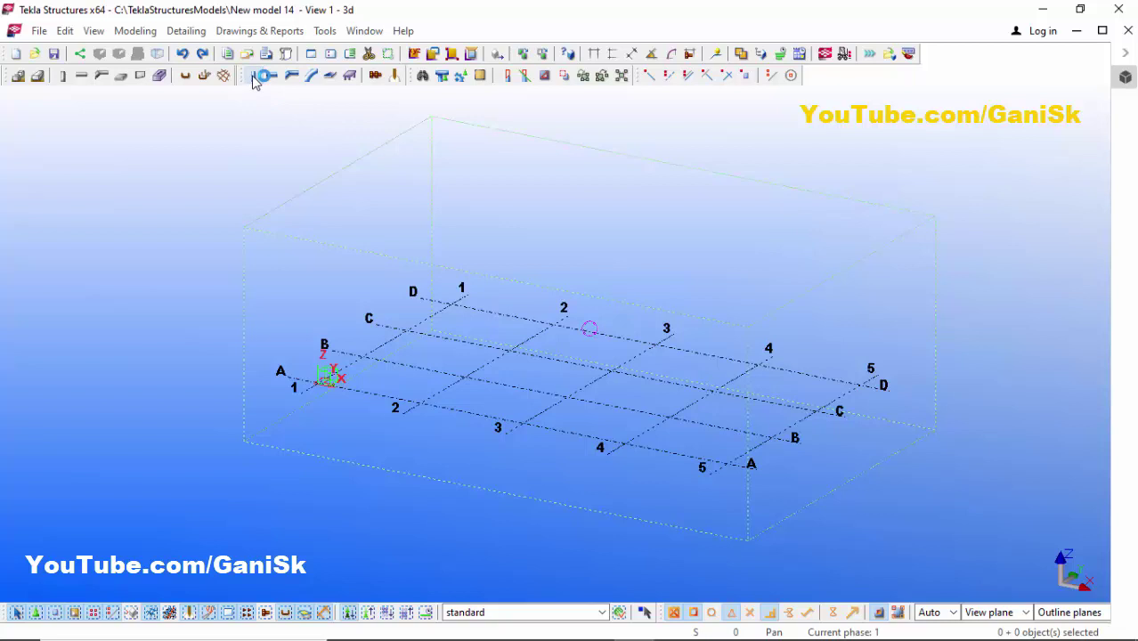
# Place two steel columns at grid points 3/A and 3/B.
pyautogui.click(252, 77)
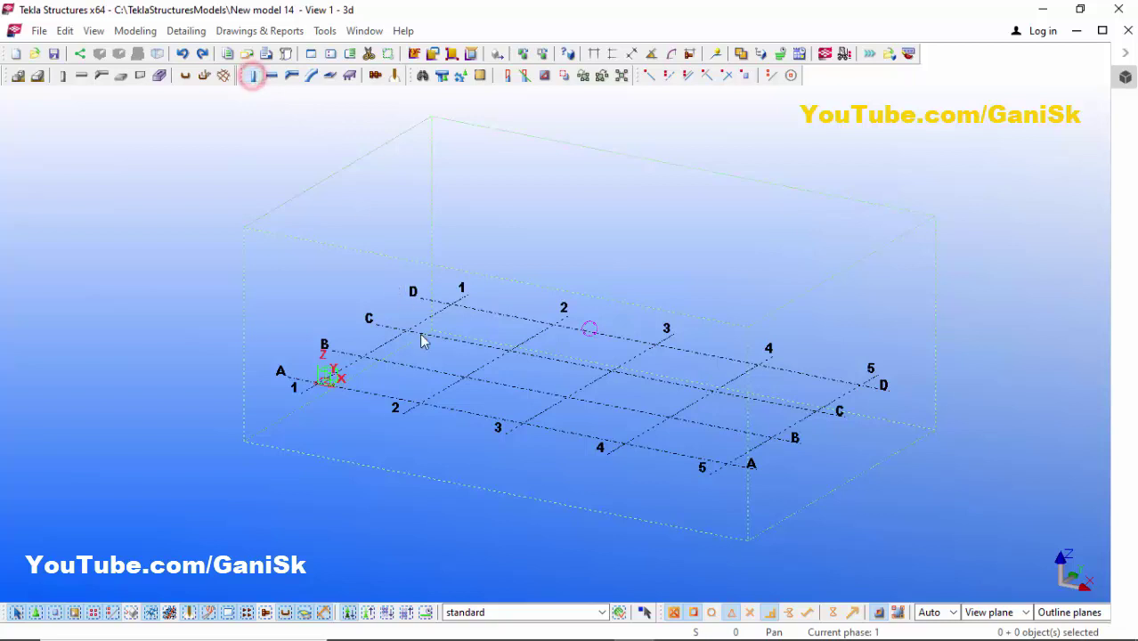
pyautogui.click(519, 424)
pyautogui.scroll(1, 565, 394)
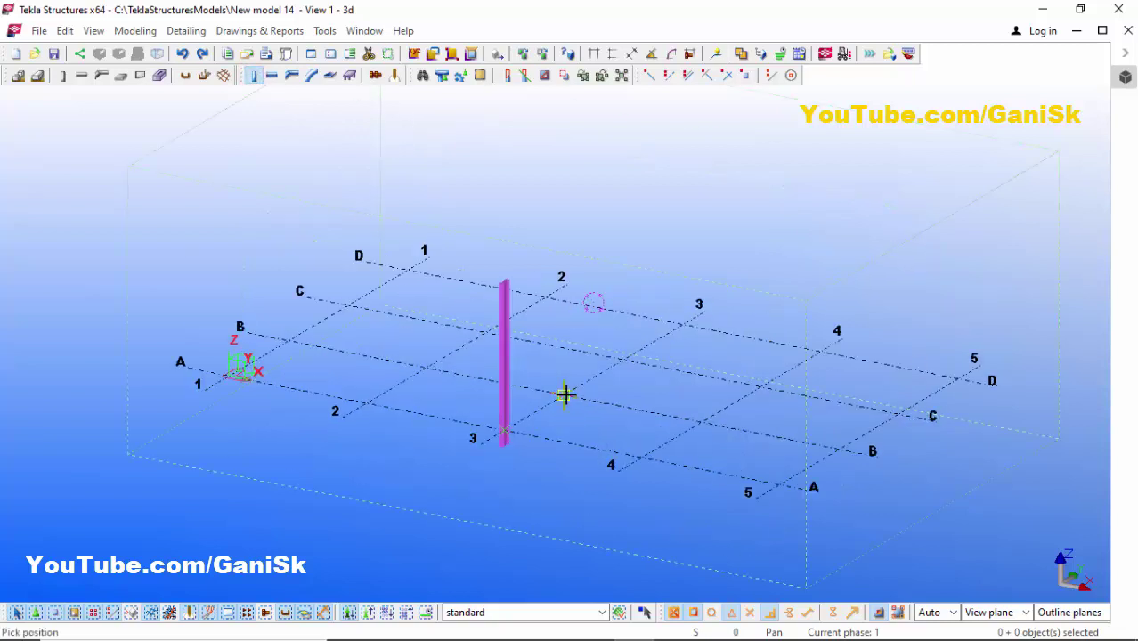
pyautogui.click(564, 394)
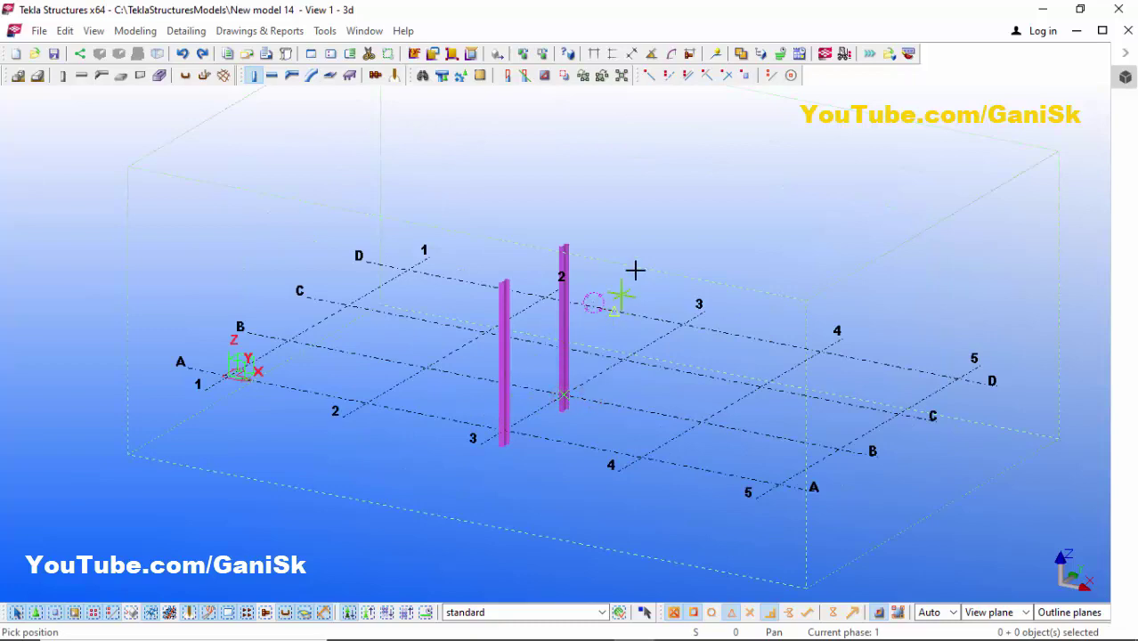
pyautogui.rightClick(654, 152)
pyautogui.click(659, 155)
pyautogui.scroll(2, 525, 298)
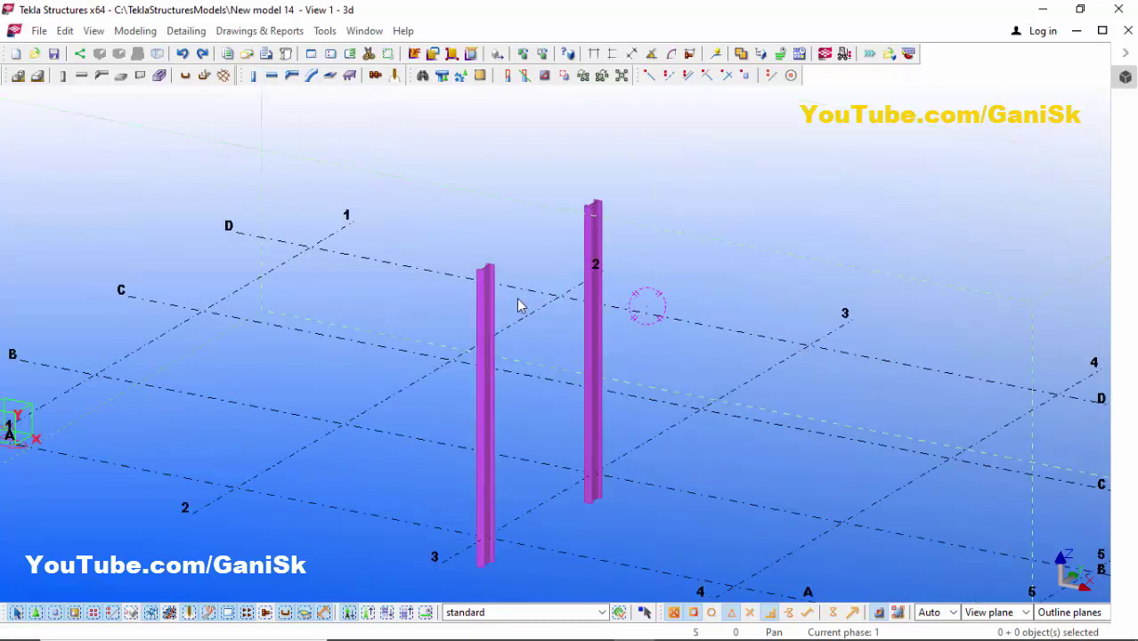
pyautogui.scroll(1, 512, 273)
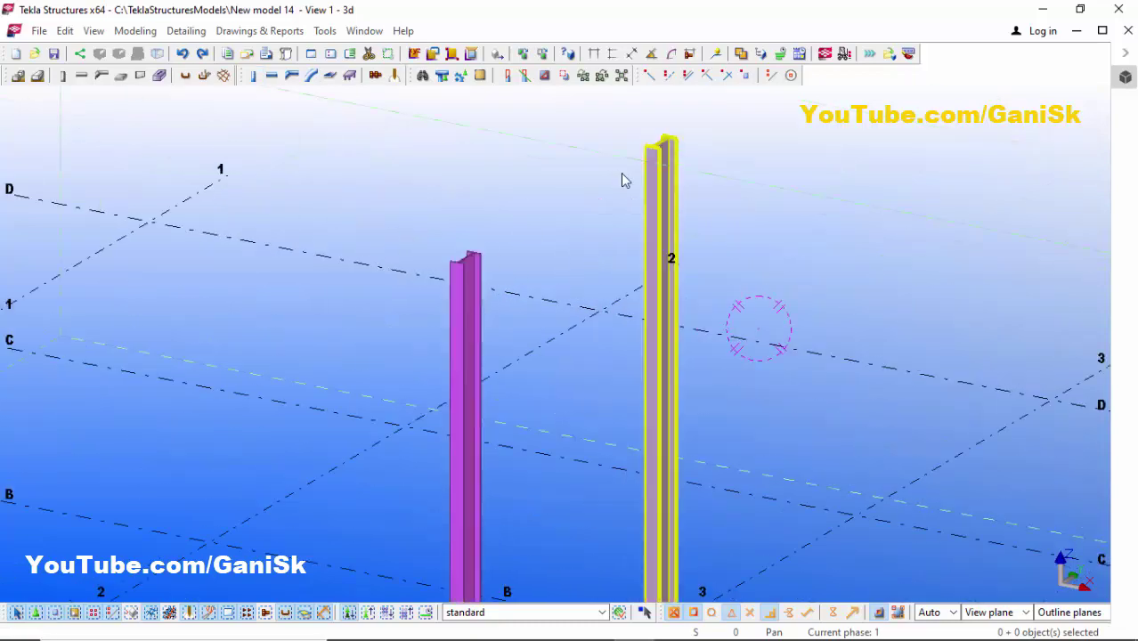
# Draw a 15'-0" W16X40 beam connecting the tops of the two columns.
pyautogui.click(271, 79)
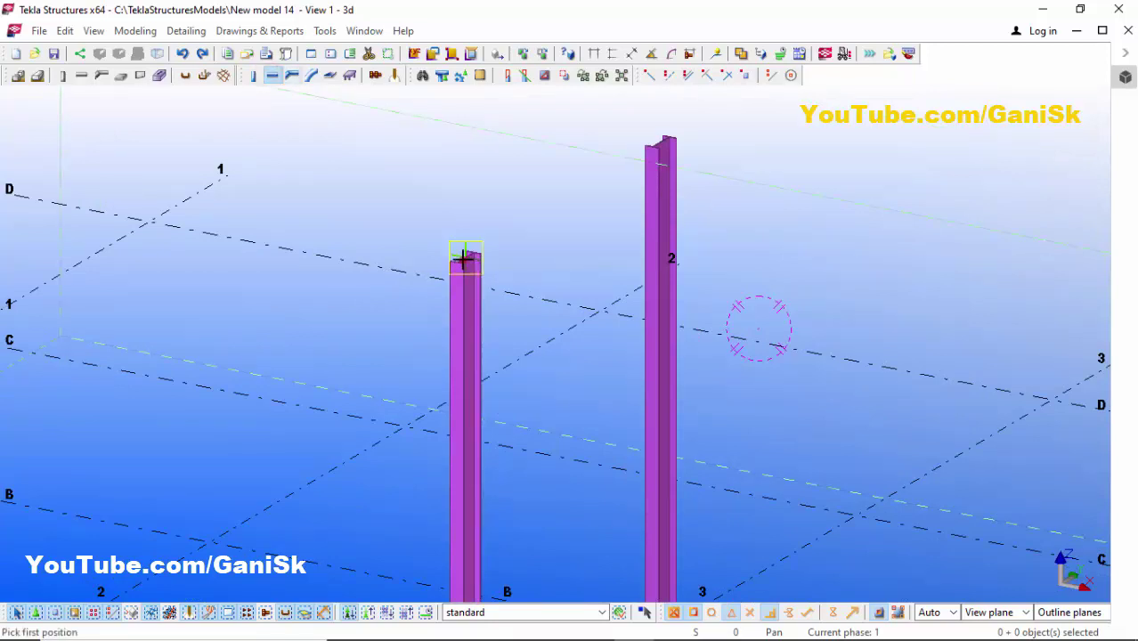
pyautogui.click(466, 255)
pyautogui.click(663, 135)
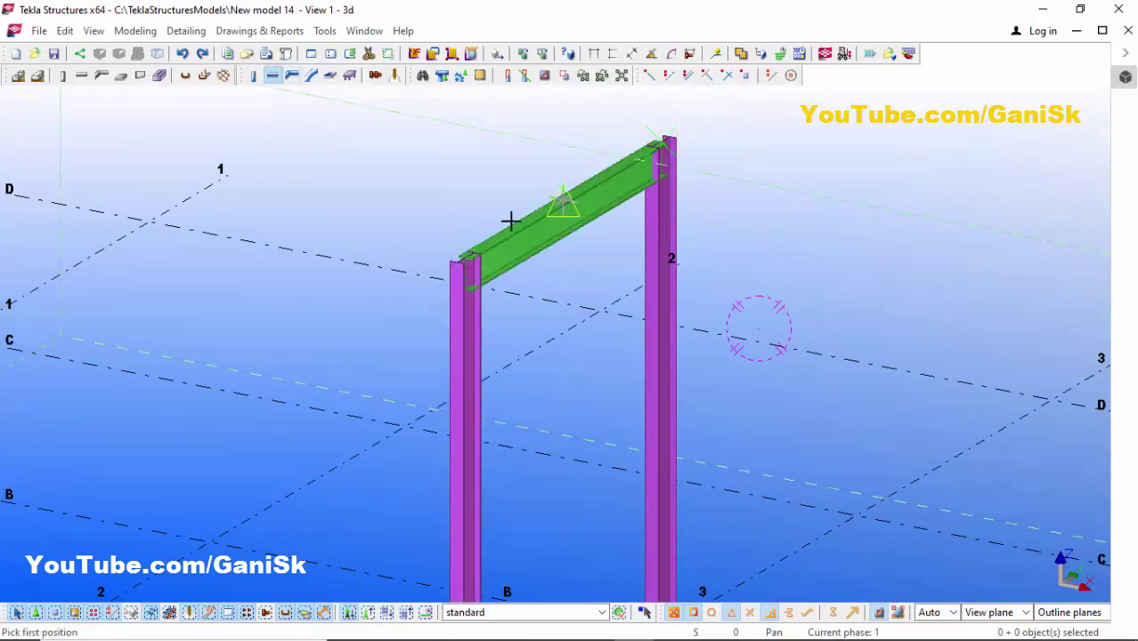
pyautogui.scroll(1, 485, 245)
pyautogui.rightClick(492, 156)
pyautogui.click(530, 163)
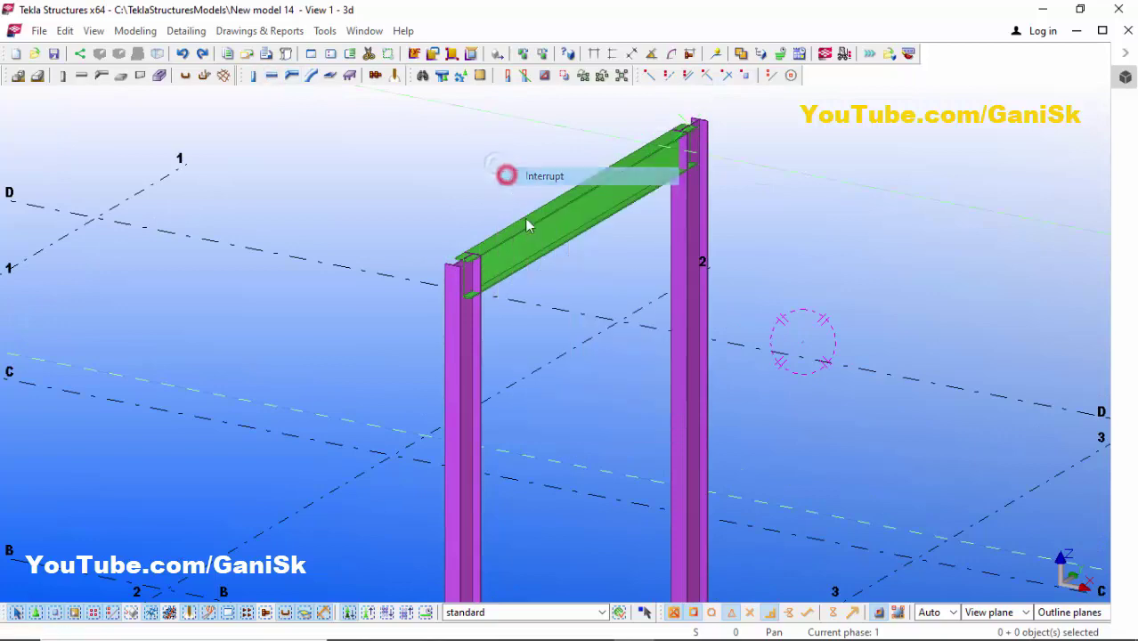
pyautogui.scroll(2, 487, 254)
# Pick W14X53 from the W14 profile group and modify the beam to it.
pyautogui.doubleClick(523, 231)
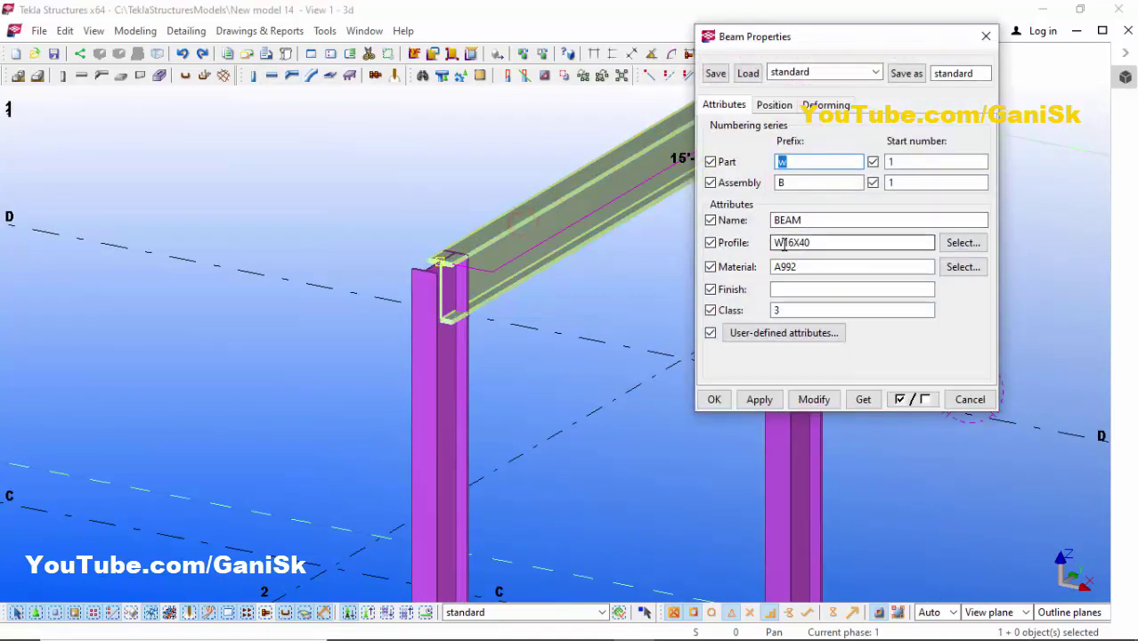
pyautogui.click(959, 243)
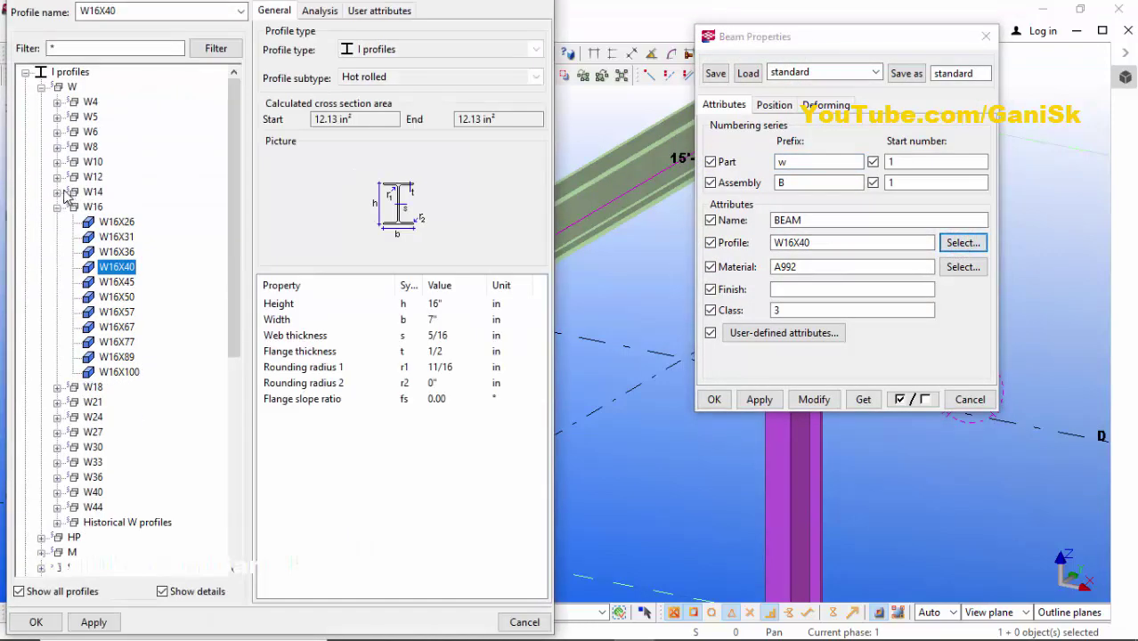
pyautogui.click(57, 191)
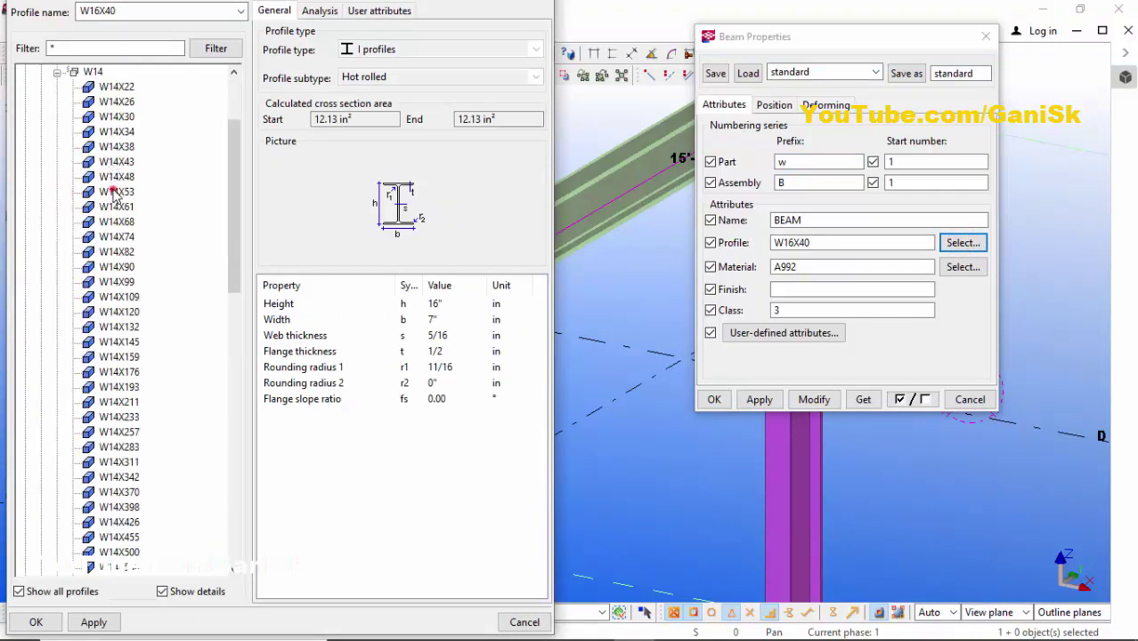
pyautogui.click(116, 193)
pyautogui.click(94, 622)
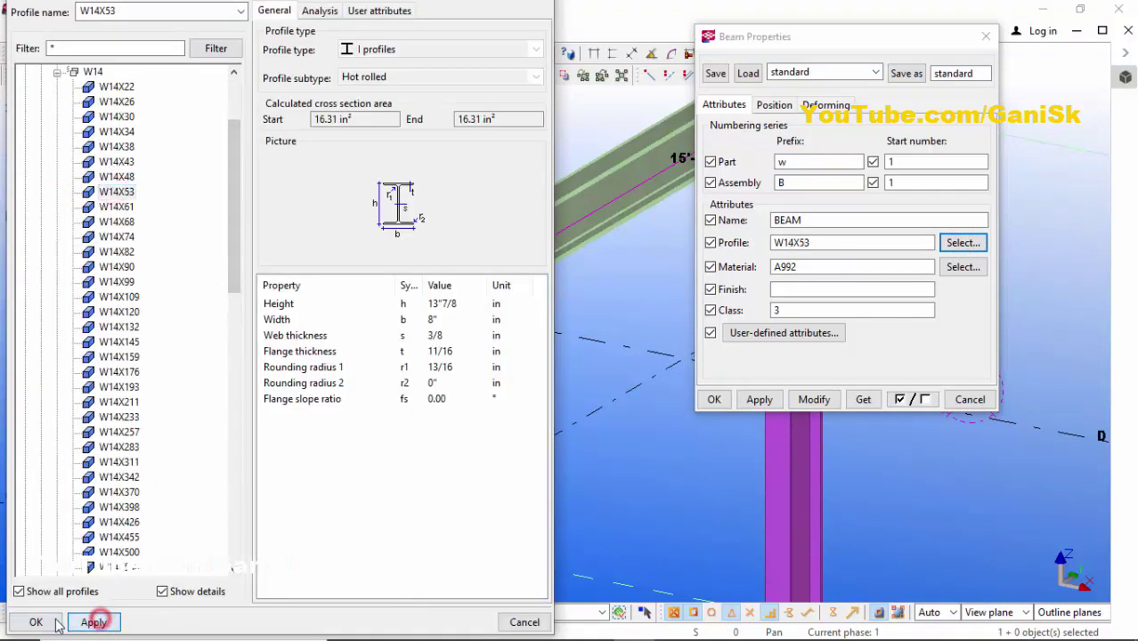
pyautogui.click(36, 622)
pyautogui.click(814, 399)
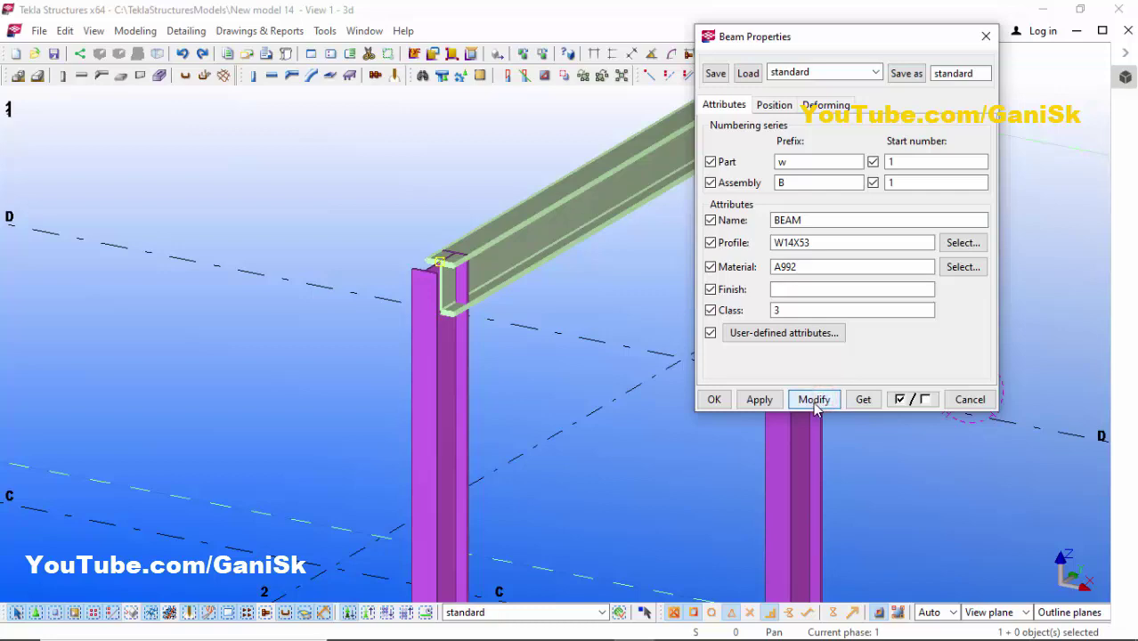
# Apply the W14X53 beam settings and close the beam properties.
pyautogui.scroll(2, 492, 298)
pyautogui.scroll(-3, 475, 276)
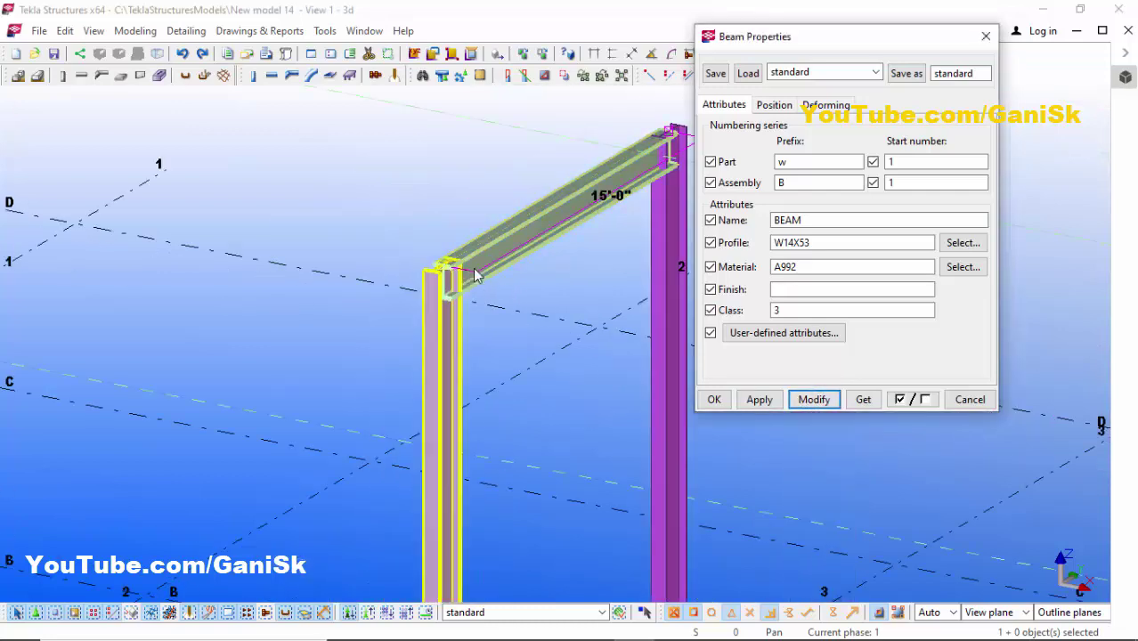
pyautogui.scroll(1, 481, 276)
pyautogui.scroll(2, 480, 275)
pyautogui.scroll(-2, 480, 272)
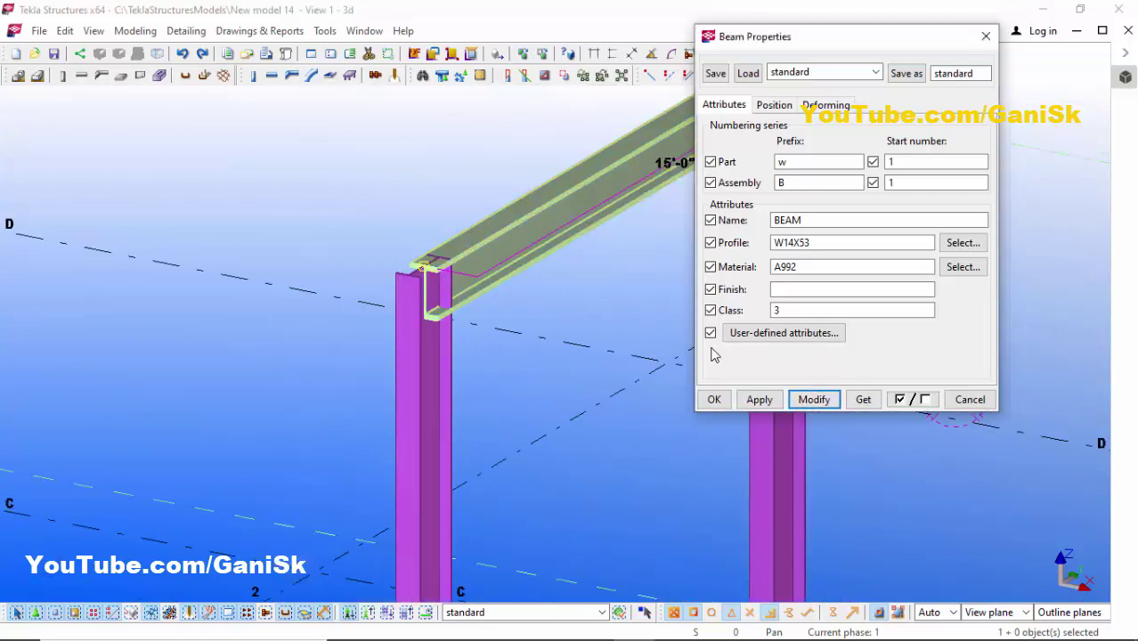
pyautogui.click(759, 400)
pyautogui.click(716, 399)
pyautogui.scroll(-2, 719, 399)
pyautogui.rightClick(665, 264)
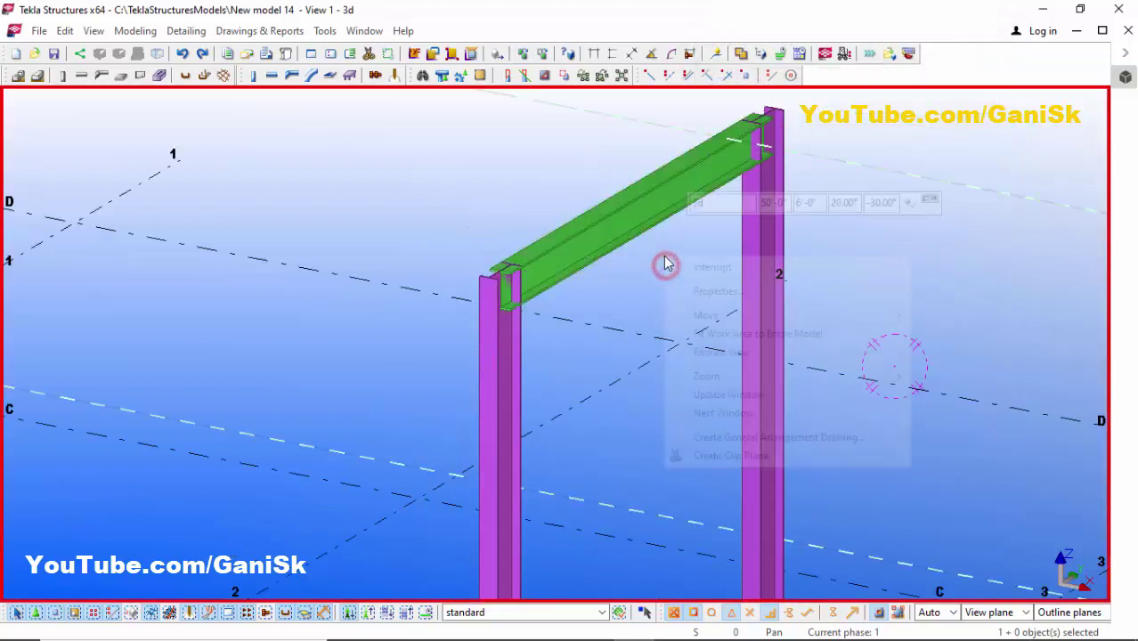
pyautogui.click(699, 350)
pyautogui.scroll(2, 578, 360)
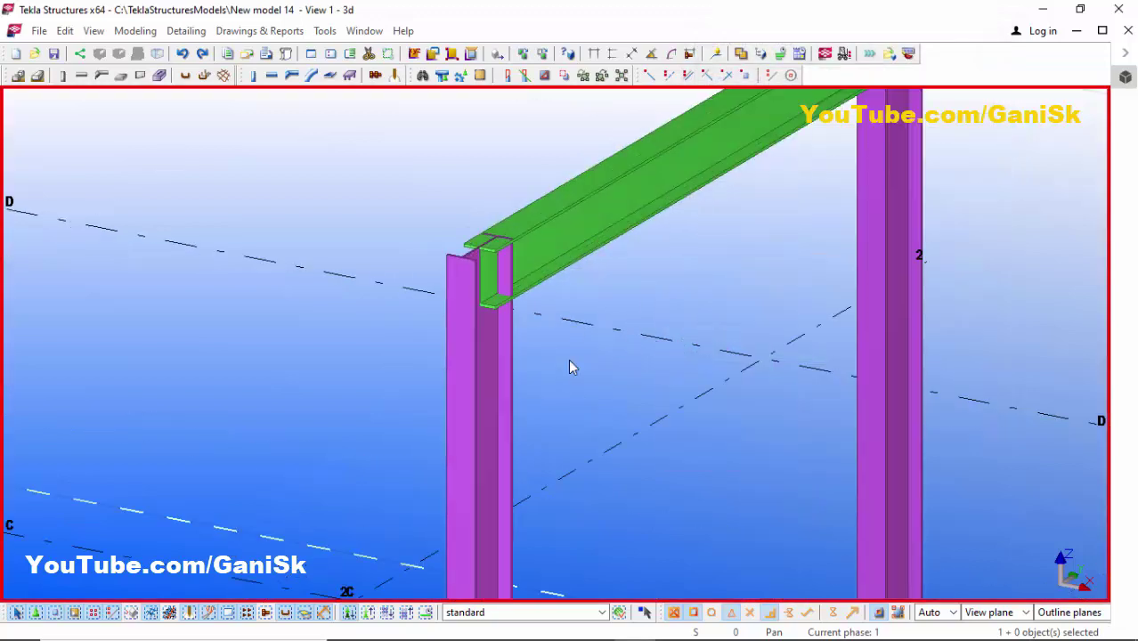
pyautogui.scroll(-2, 572, 359)
pyautogui.scroll(2, 569, 355)
pyautogui.scroll(1, 525, 370)
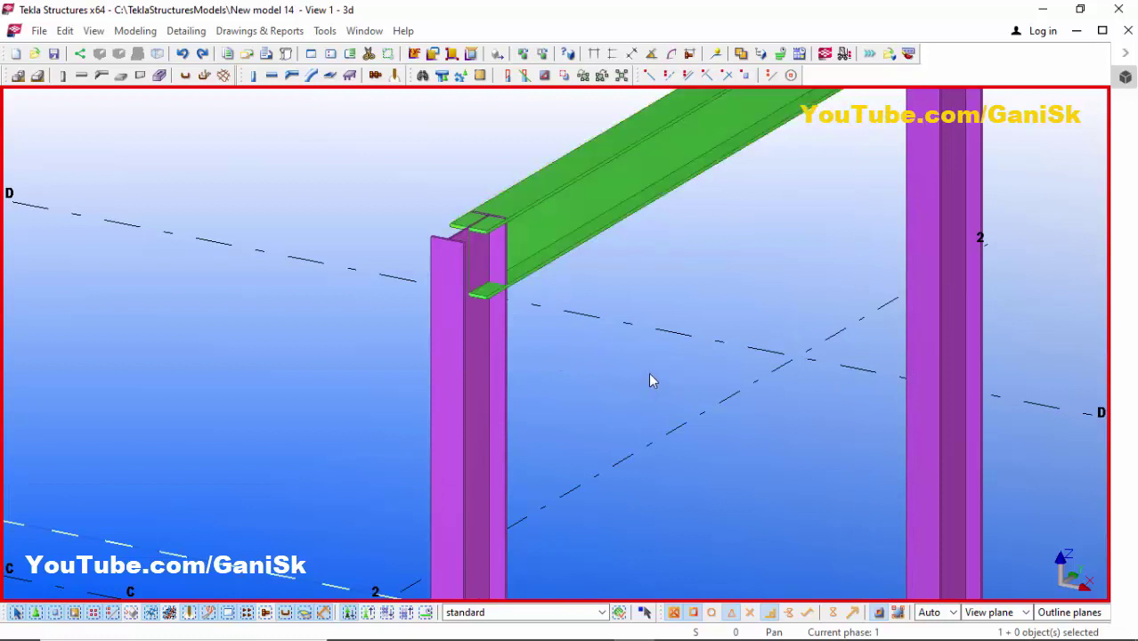
# Search the Component Catalog for 186 and start Column with stiffeners (186) from the thumbnails.
pyautogui.hotkey('ctrl', 'f')
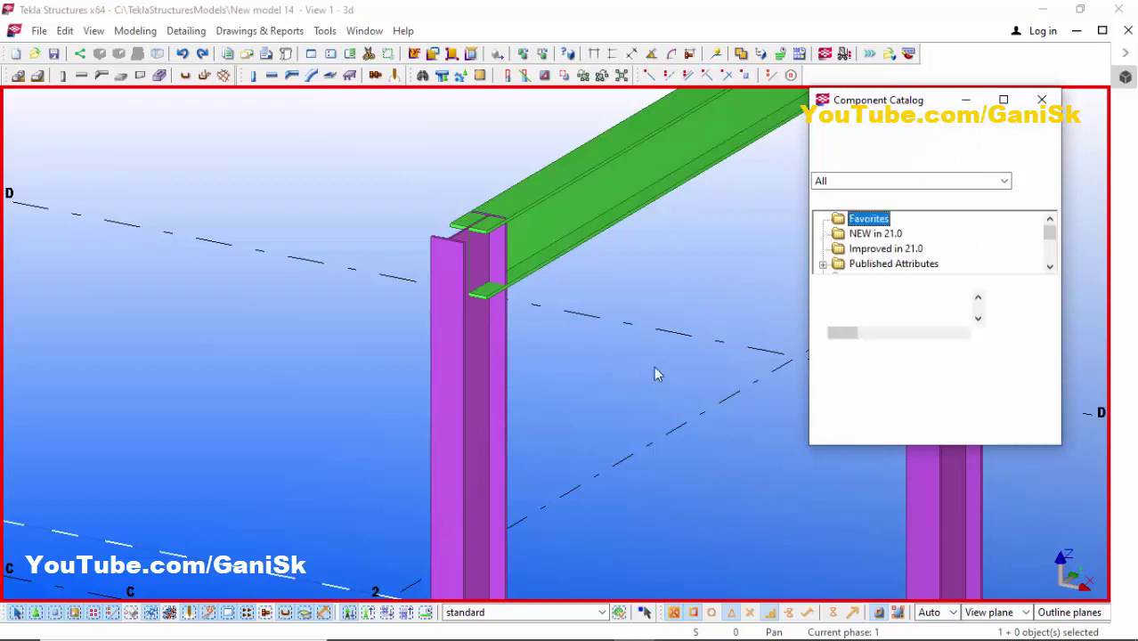
pyautogui.doubleClick(850, 146)
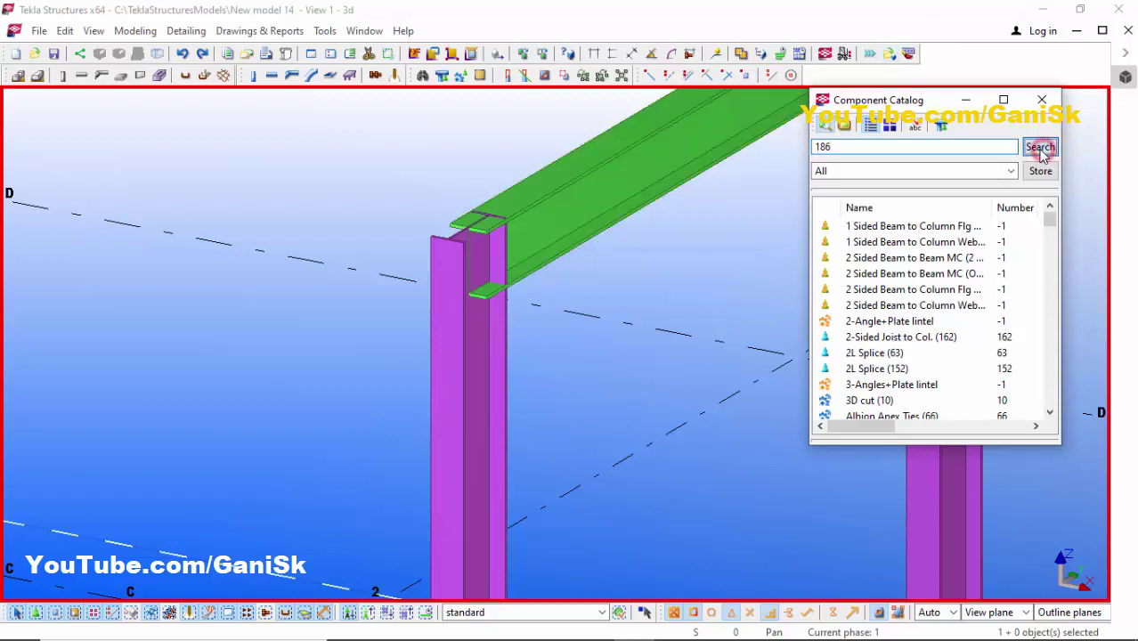
pyautogui.click(1040, 147)
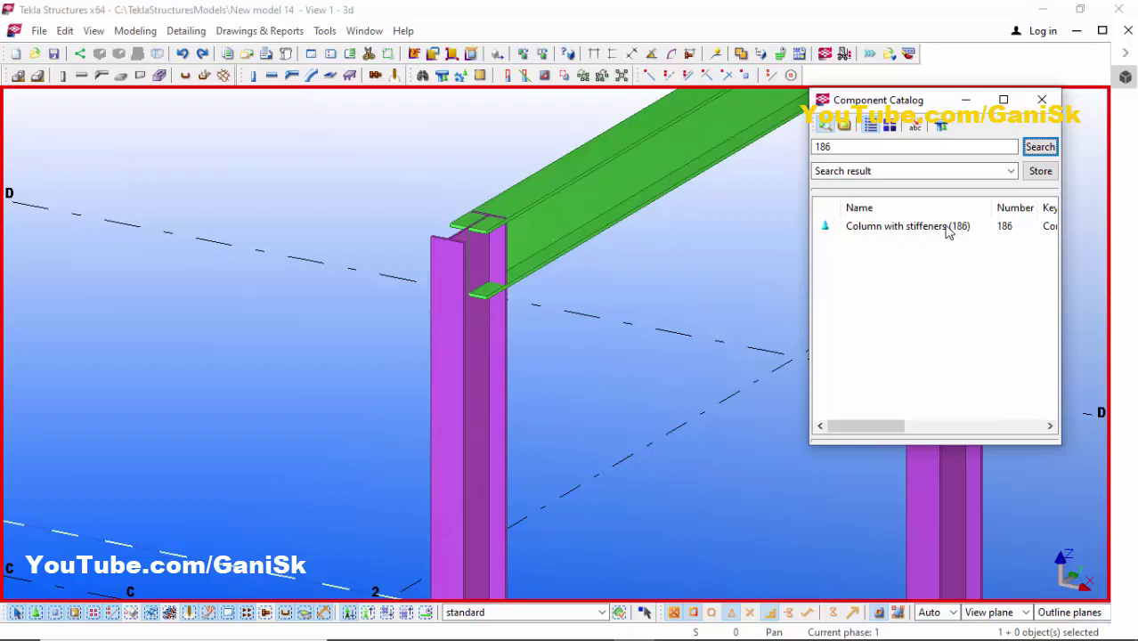
pyautogui.click(889, 125)
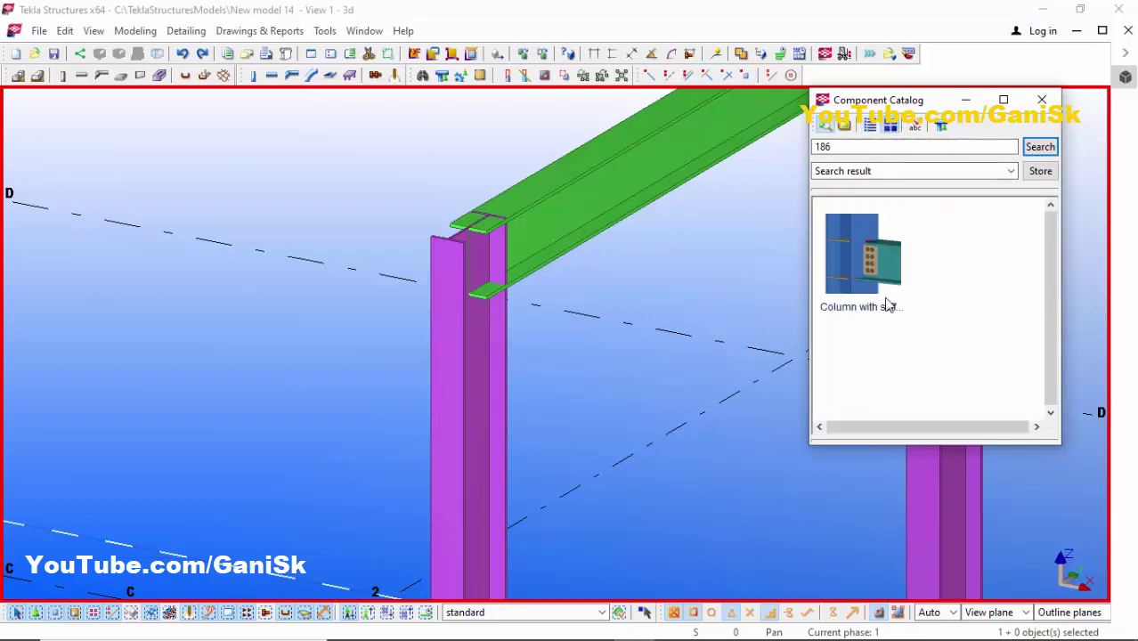
pyautogui.doubleClick(870, 258)
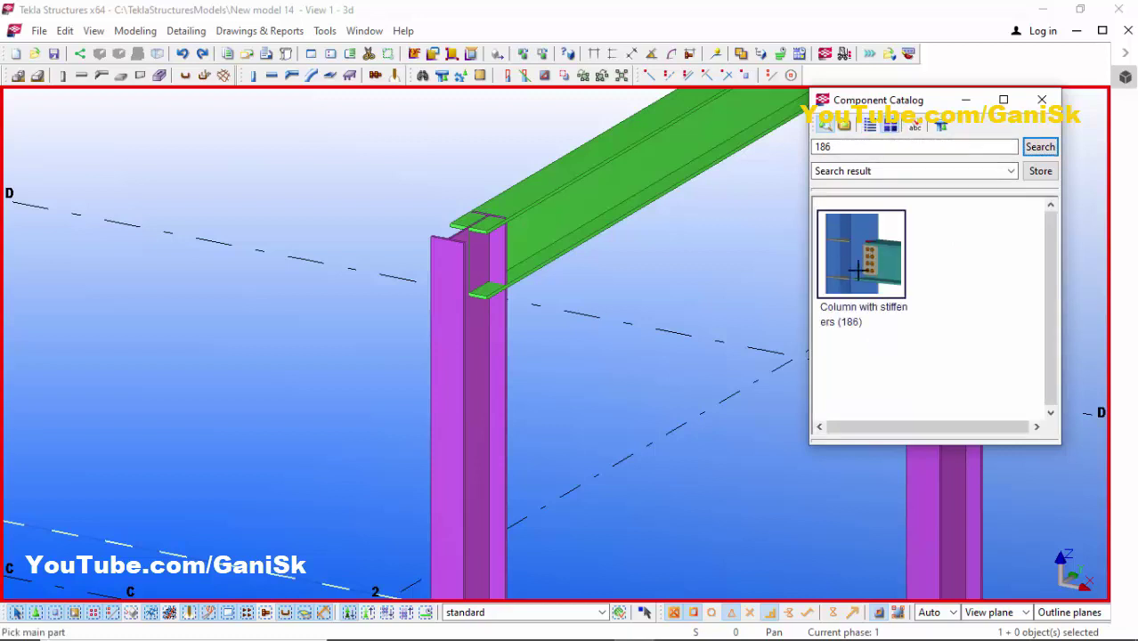
pyautogui.scroll(-2, 551, 312)
pyautogui.scroll(5, 572, 325)
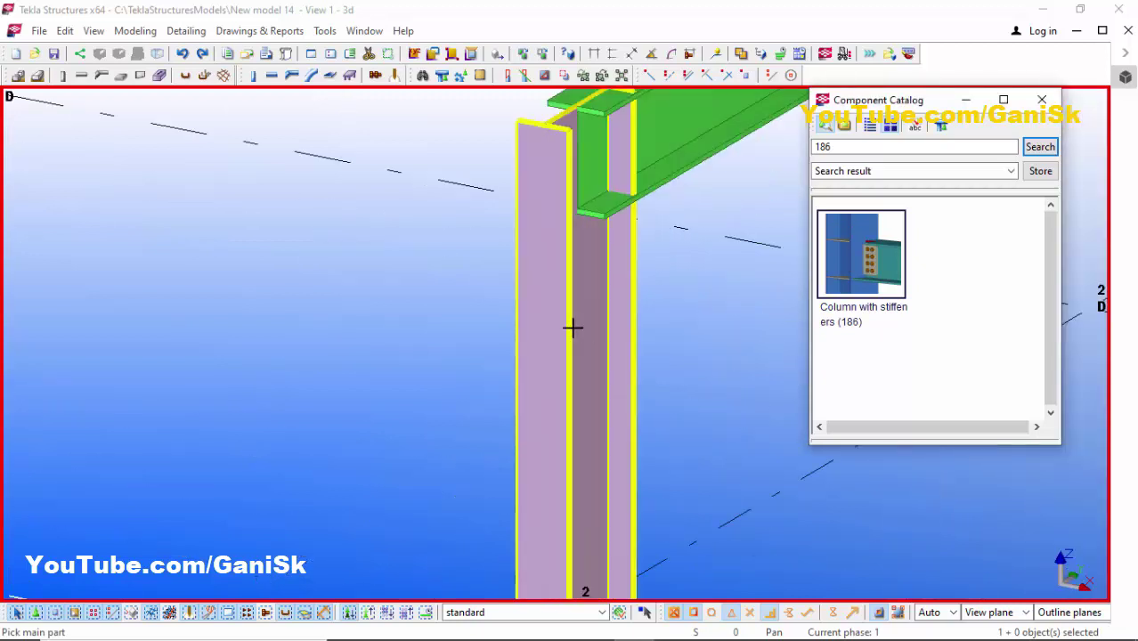
# Apply the 186 connection by picking the column, then the beam, and close the catalog.
pyautogui.click(570, 329)
pyautogui.scroll(-3, 570, 328)
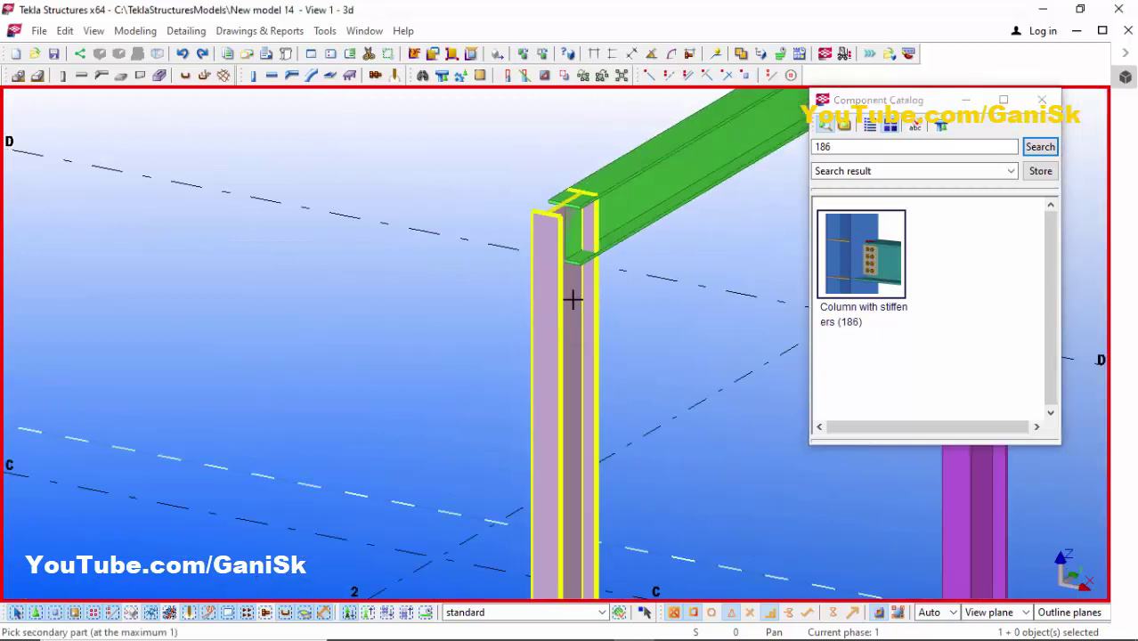
pyautogui.click(638, 198)
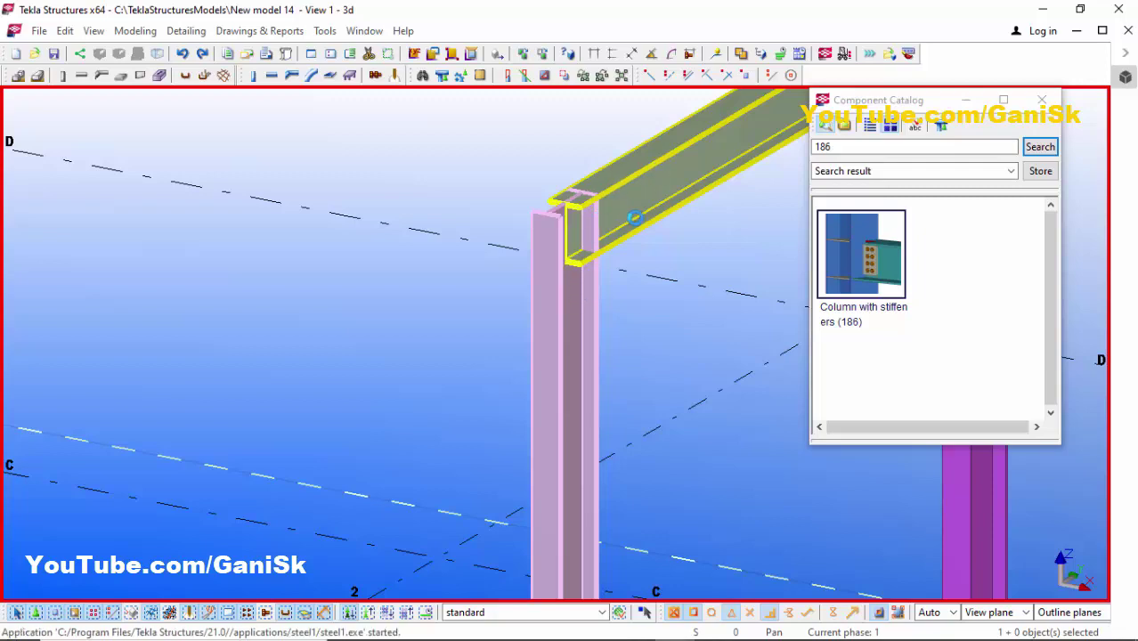
pyautogui.click(578, 224)
pyautogui.scroll(3, 590, 196)
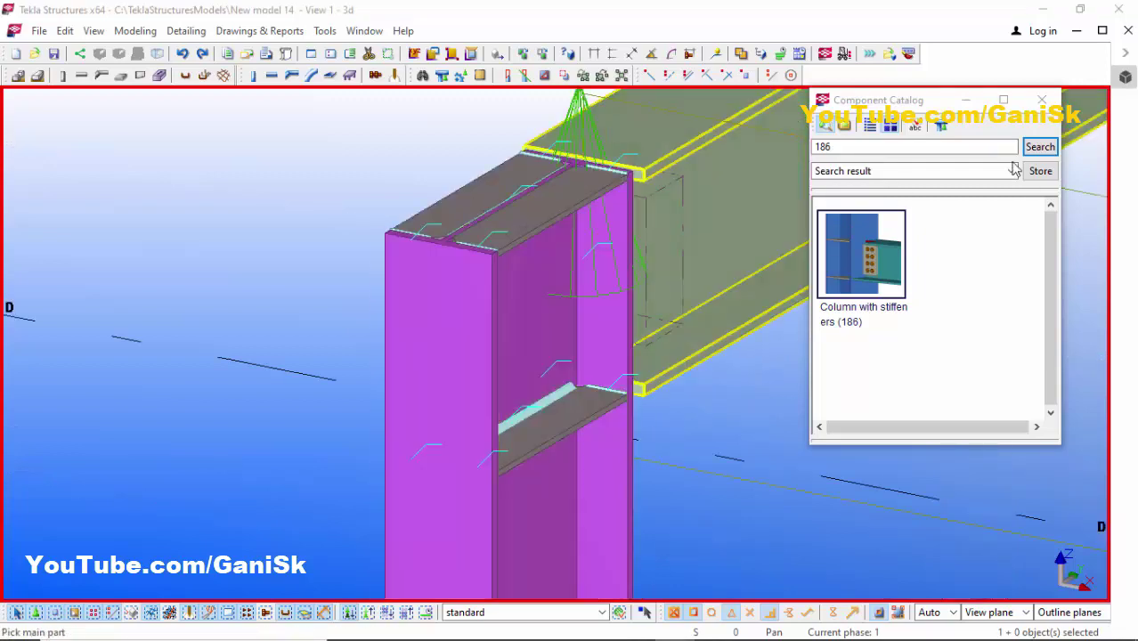
pyautogui.click(1041, 100)
# Interrupt picking, redraw the view, and orbit to inspect the stiffeners and bolted plate.
pyautogui.rightClick(315, 159)
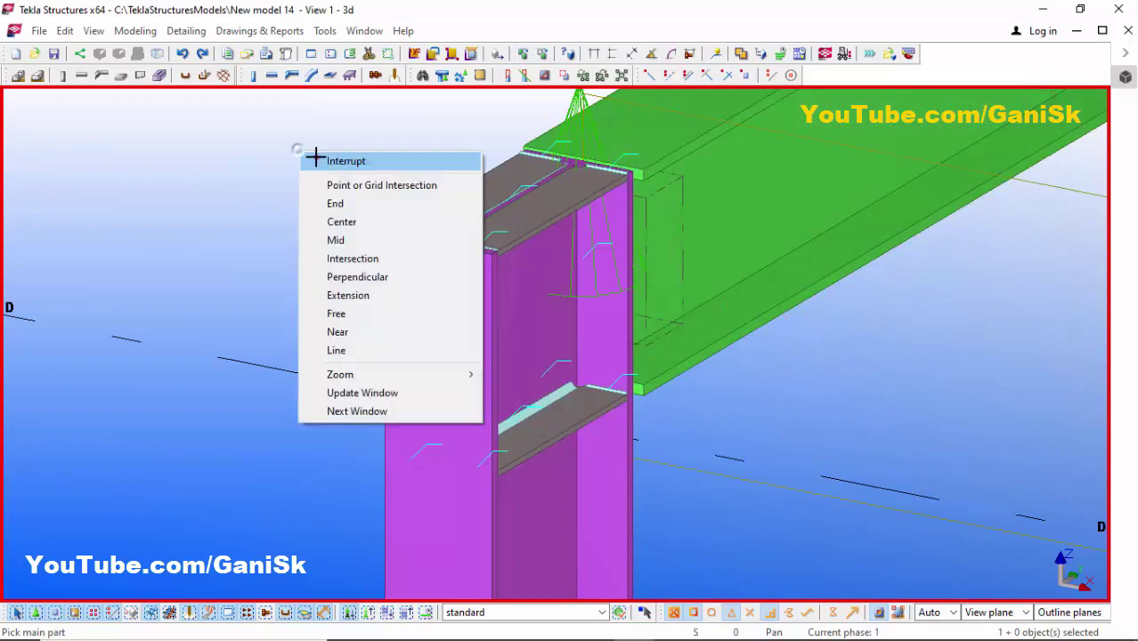
pyautogui.click(315, 160)
pyautogui.rightClick(287, 191)
pyautogui.click(319, 251)
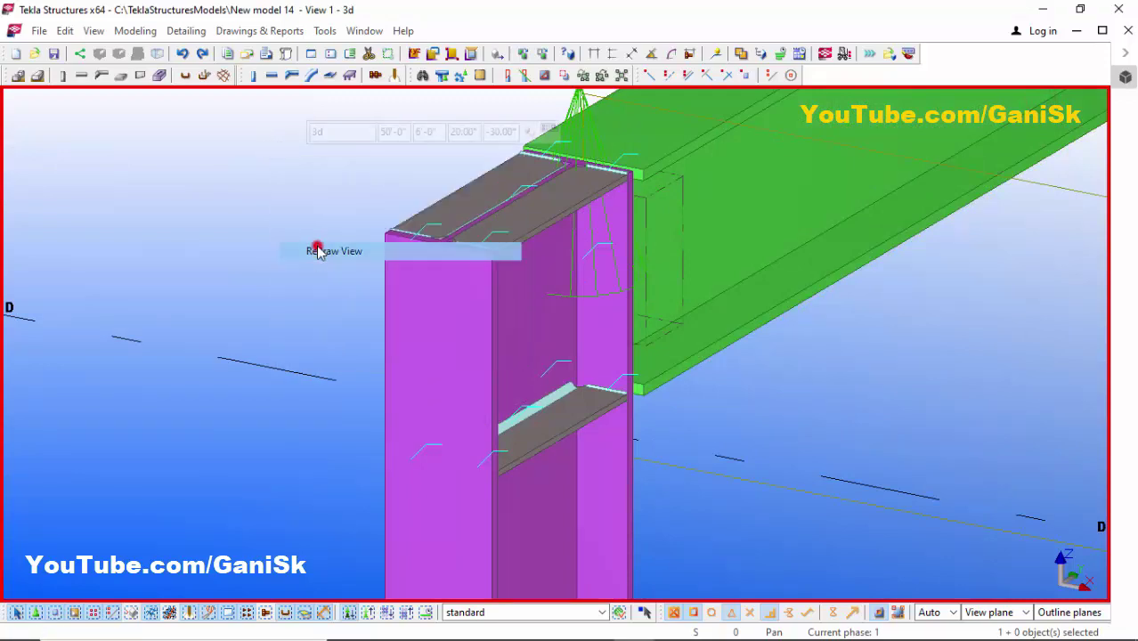
pyautogui.scroll(4, 632, 320)
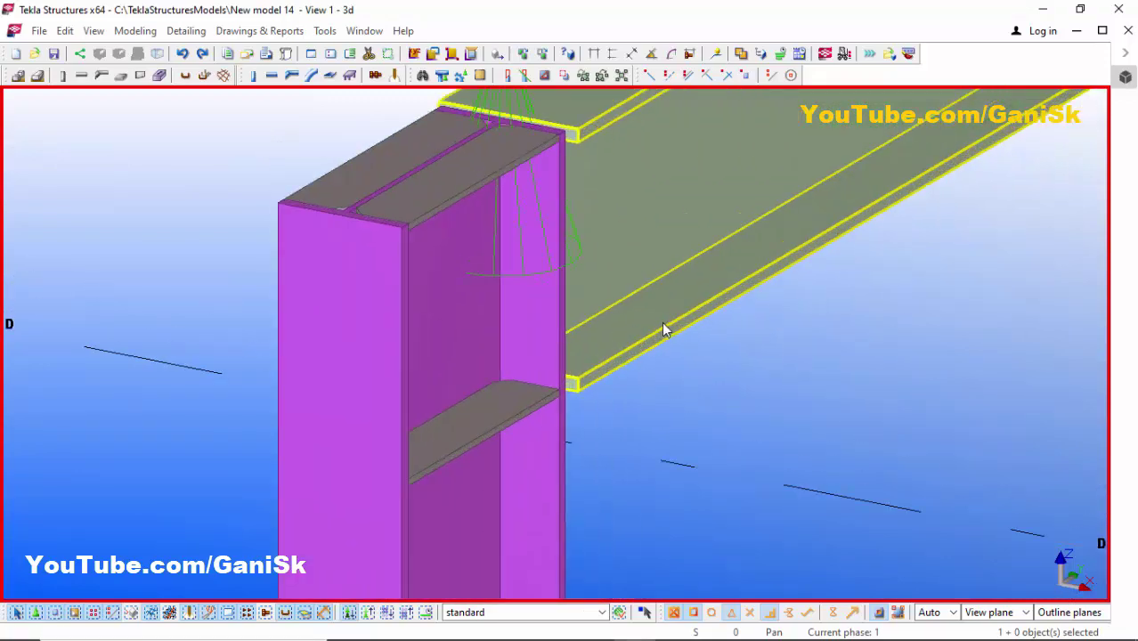
pyautogui.keyDown('ctrl'); pyautogui.moveTo(507, 274); pyautogui.dragTo(475, 292, button='middle'); pyautogui.keyUp('ctrl')
pyautogui.scroll(-2, 471, 297)
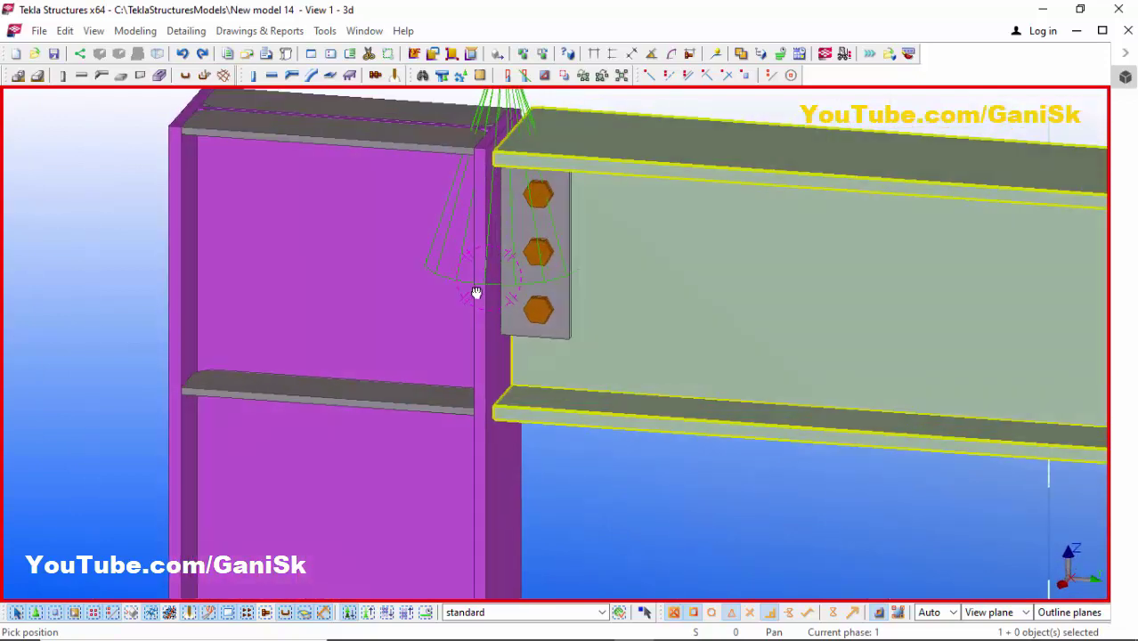
pyautogui.scroll(-3, 474, 295)
pyautogui.rightClick(632, 138)
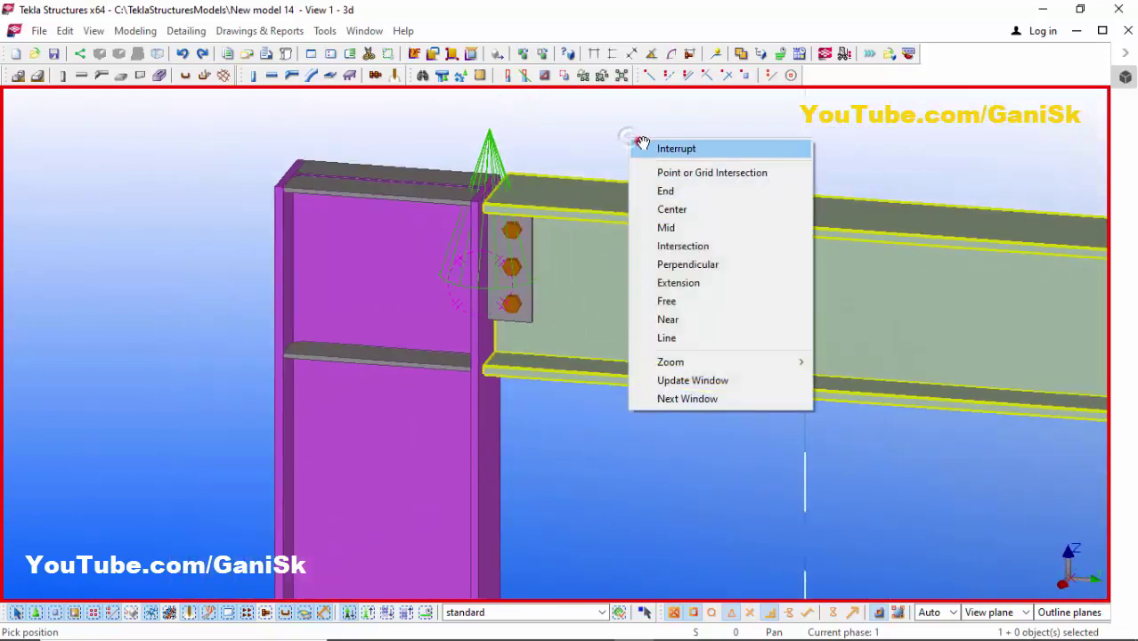
# Open the connection properties and enter 3/4 as the top weld size, then modify.
pyautogui.click(659, 145)
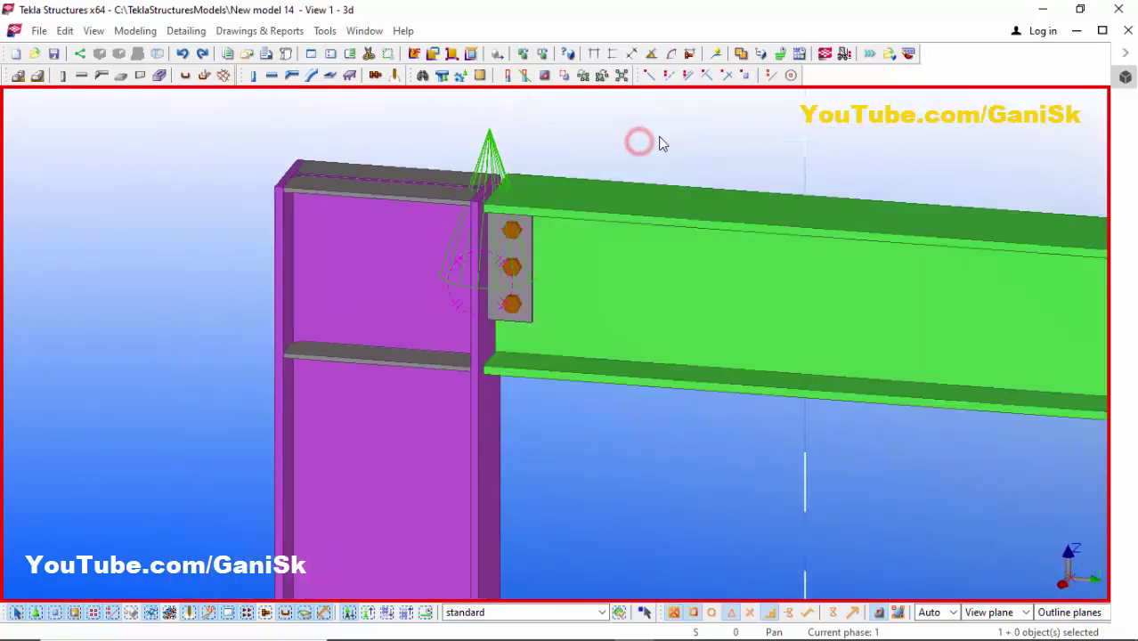
pyautogui.doubleClick(532, 300)
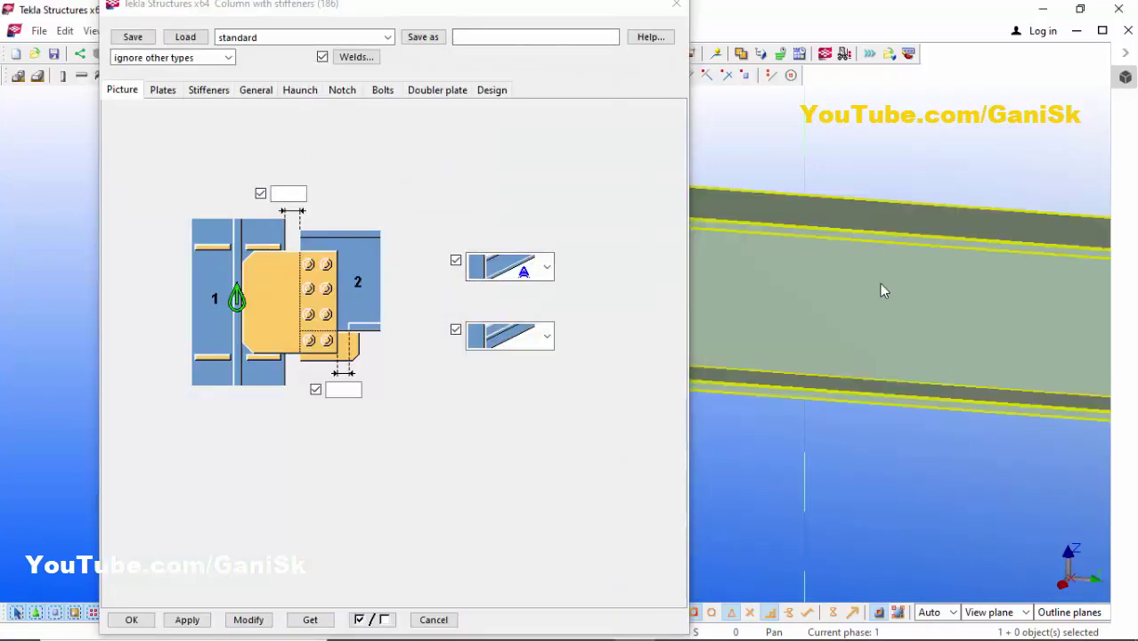
pyautogui.scroll(-5, 884, 287)
pyautogui.scroll(6, 858, 295)
pyautogui.scroll(6, 778, 285)
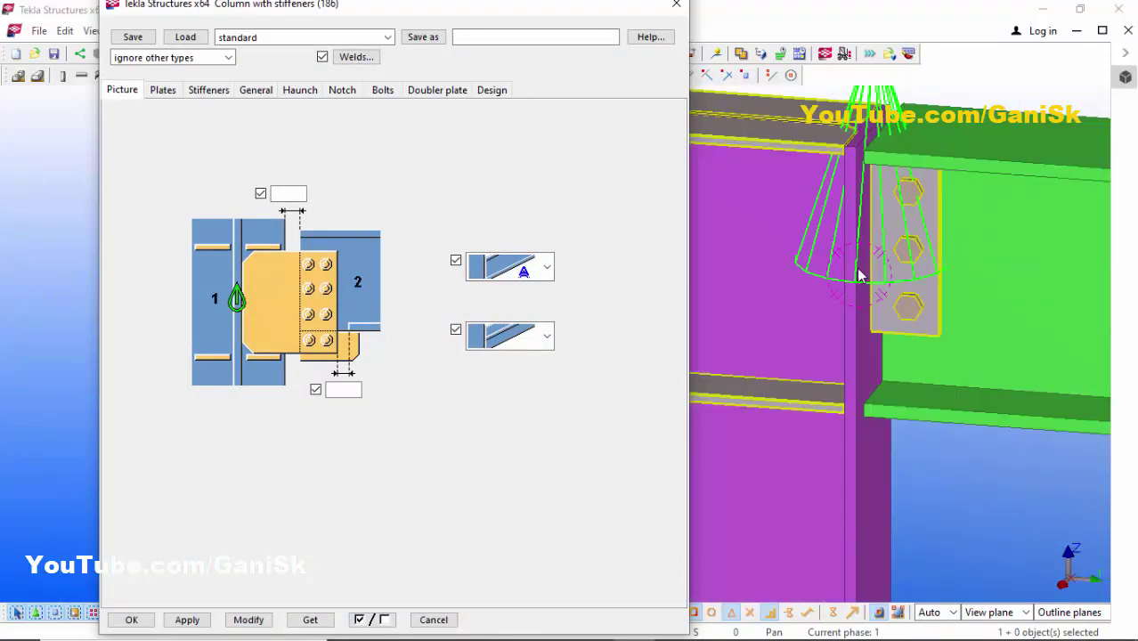
pyautogui.click(285, 198)
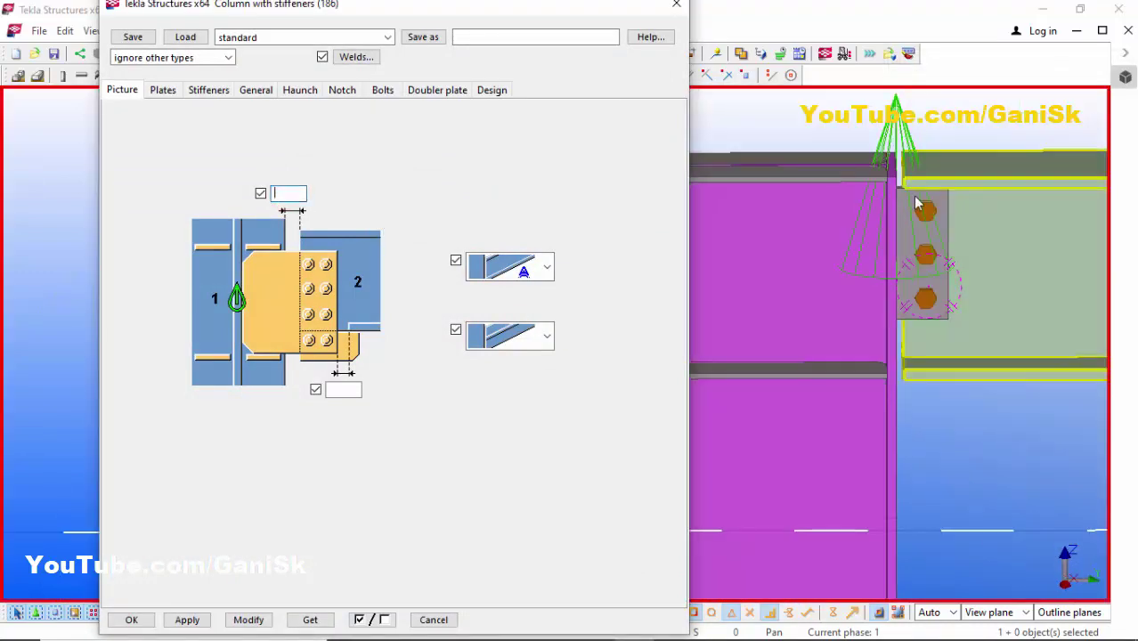
pyautogui.scroll(5, 894, 168)
pyautogui.scroll(-3, 881, 165)
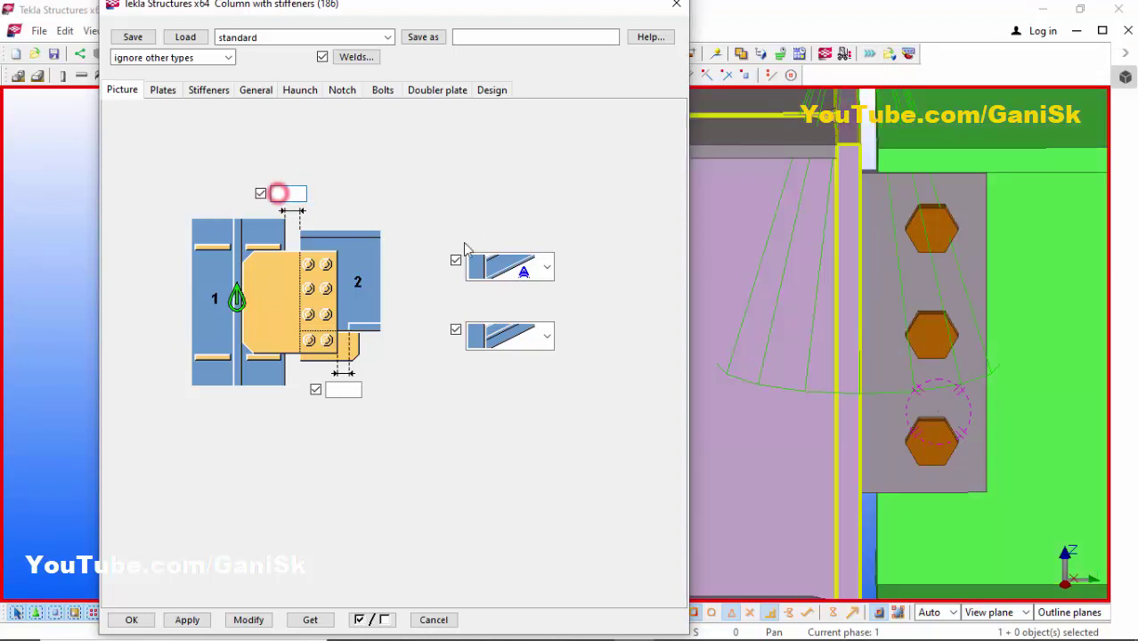
pyautogui.click(909, 285)
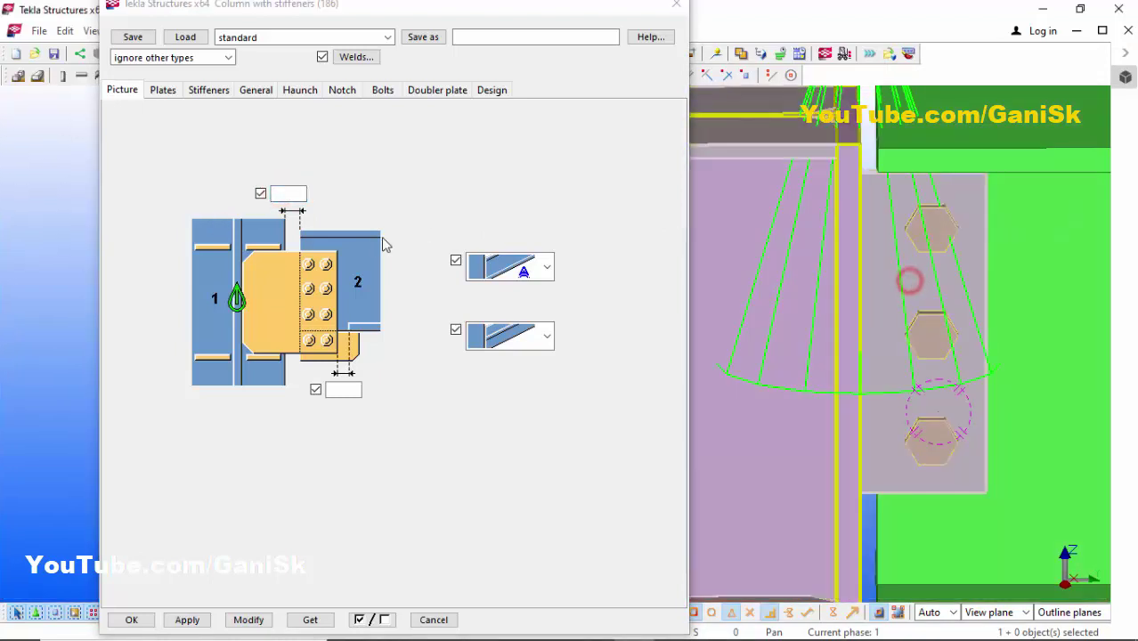
pyautogui.click(287, 192)
pyautogui.write('3/4')
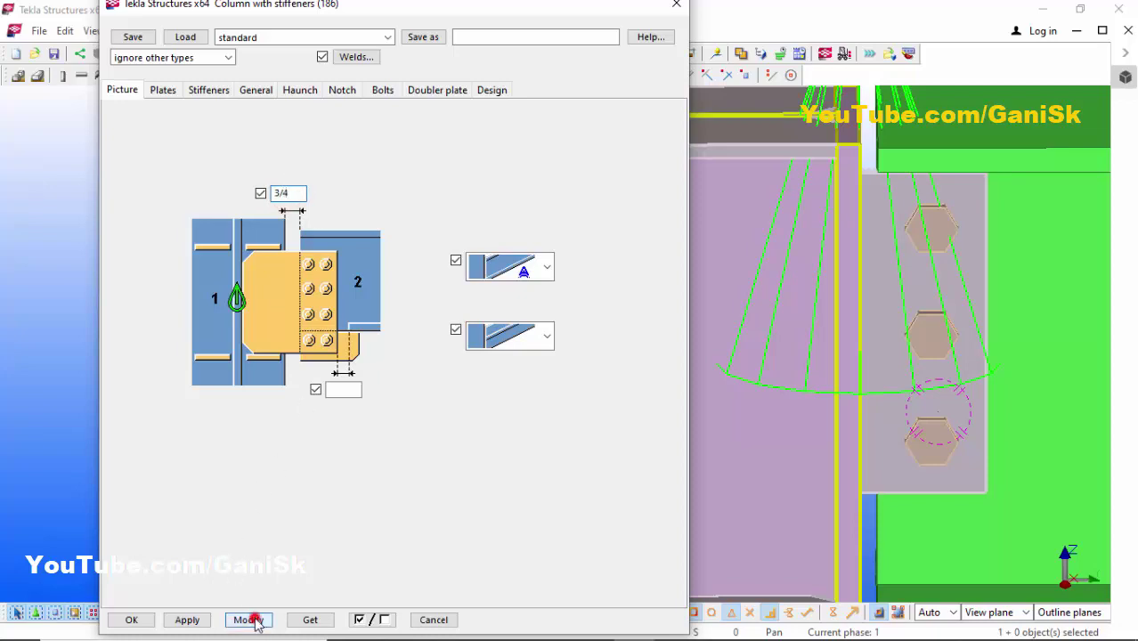
pyautogui.click(248, 618)
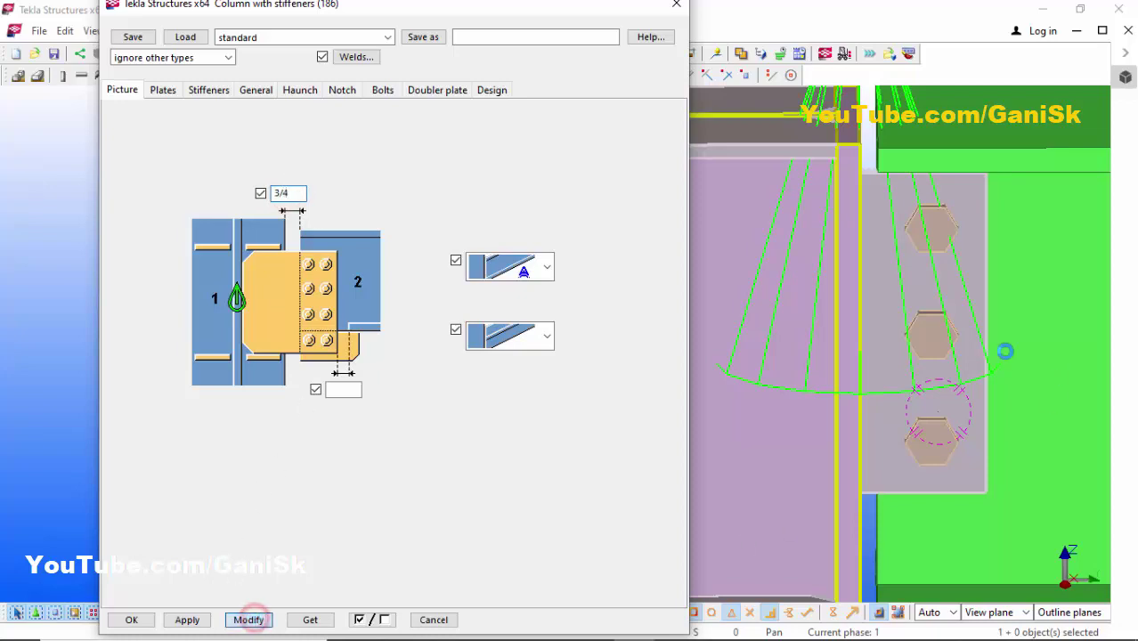
# Change the top weld size to 1/2 and modify the connection again.
pyautogui.scroll(-2, 917, 214)
pyautogui.scroll(3, 917, 213)
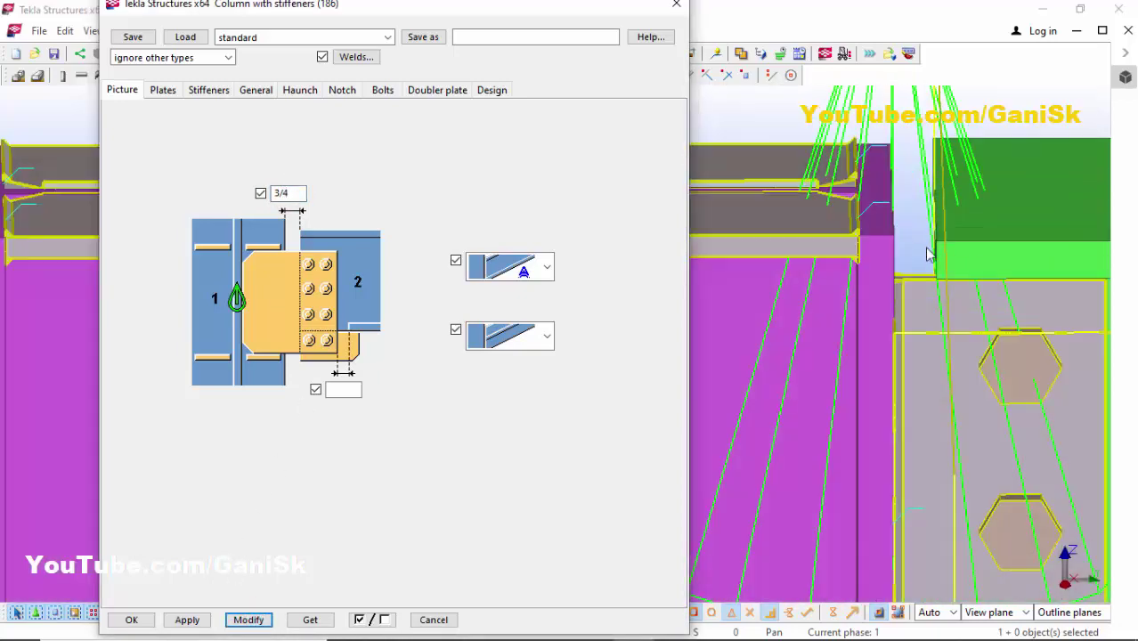
pyautogui.scroll(-2, 921, 253)
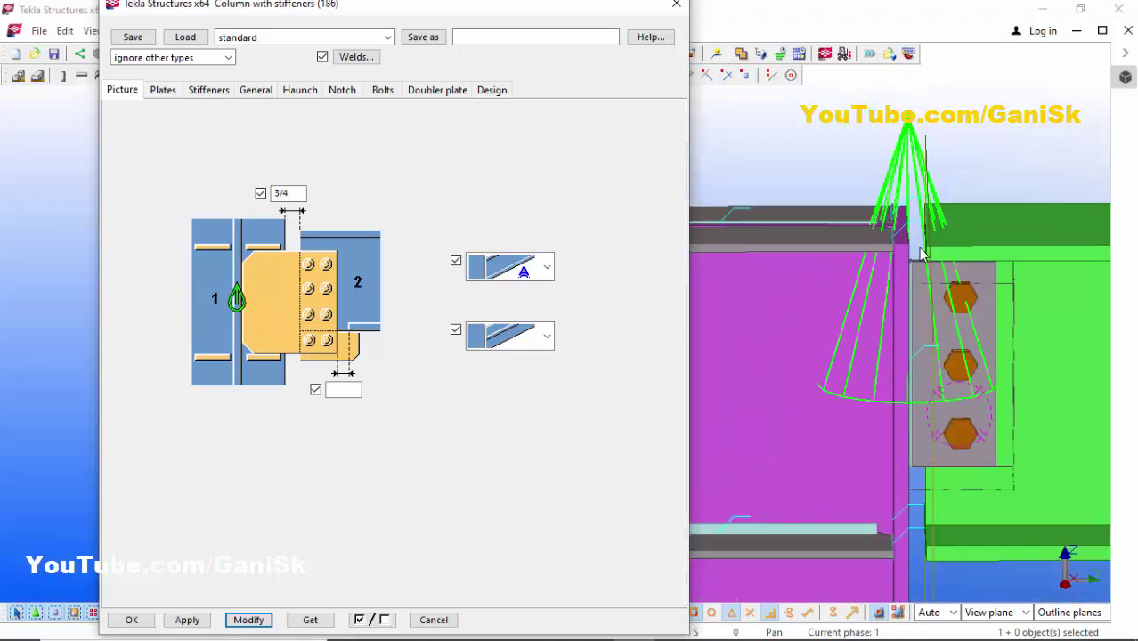
pyautogui.doubleClick(301, 195)
pyautogui.write('1/2')
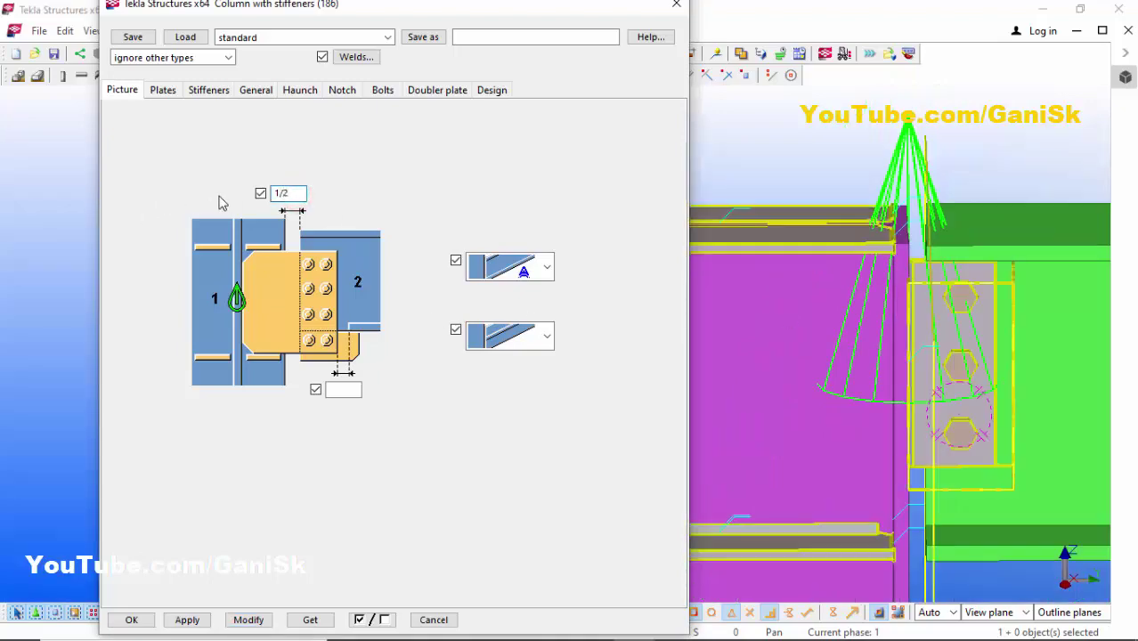
pyautogui.click(248, 620)
pyautogui.scroll(4, 931, 258)
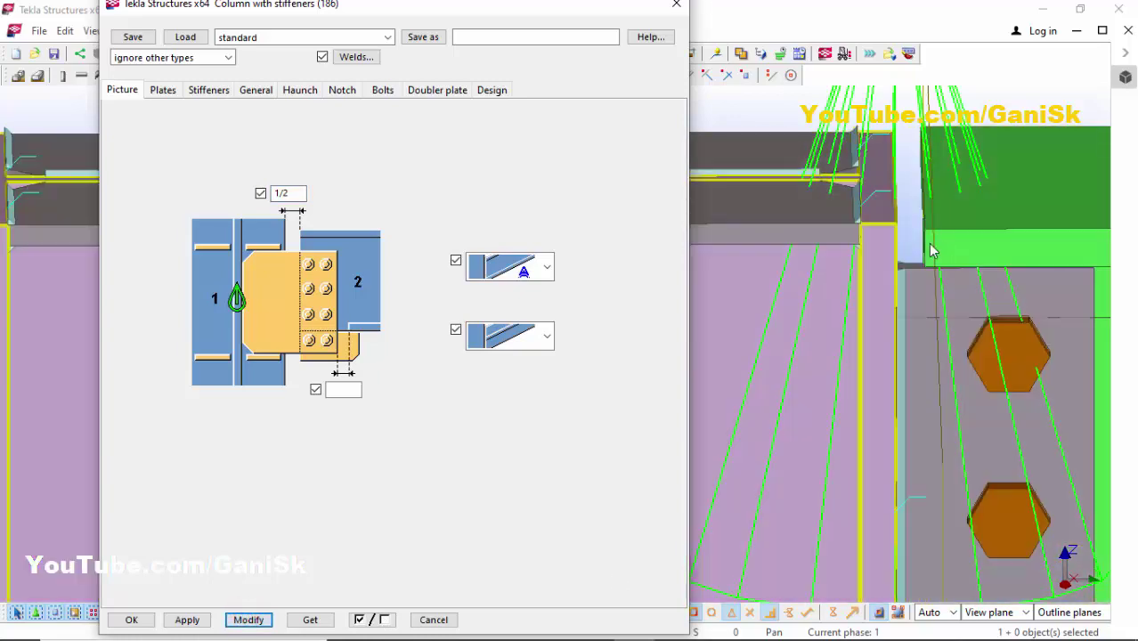
pyautogui.scroll(-2, 932, 252)
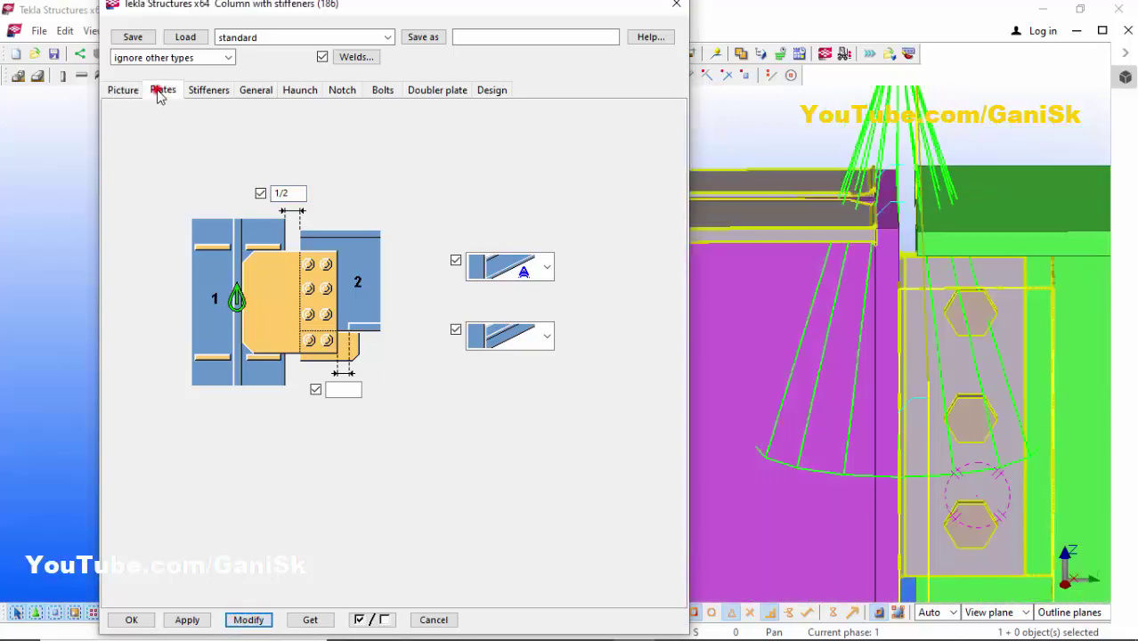
# Set the tab plate thickness to 1/2 on the Plates tab and modify the connection.
pyautogui.click(161, 91)
pyautogui.scroll(5, 1009, 272)
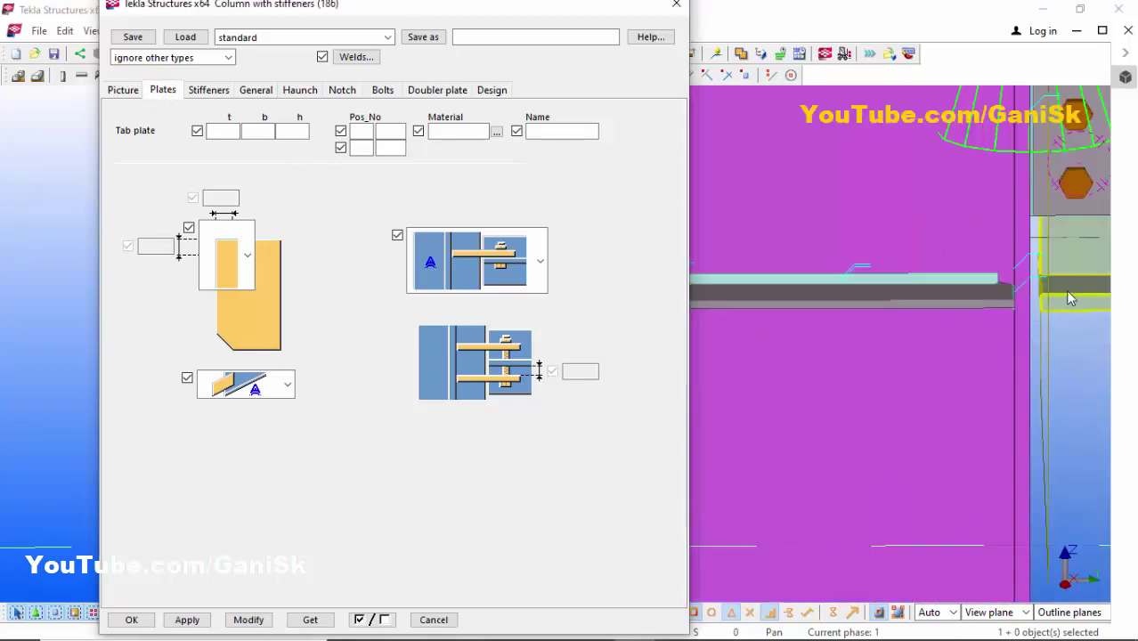
pyautogui.scroll(-3, 1073, 293)
pyautogui.scroll(3, 1079, 281)
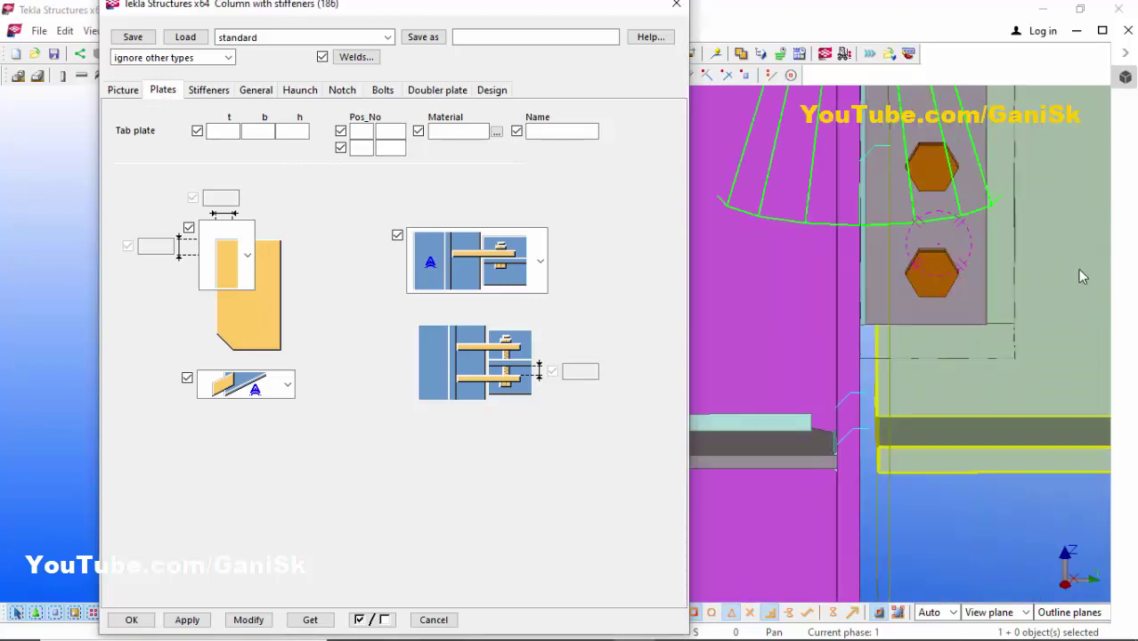
pyautogui.click(971, 523)
pyautogui.click(220, 130)
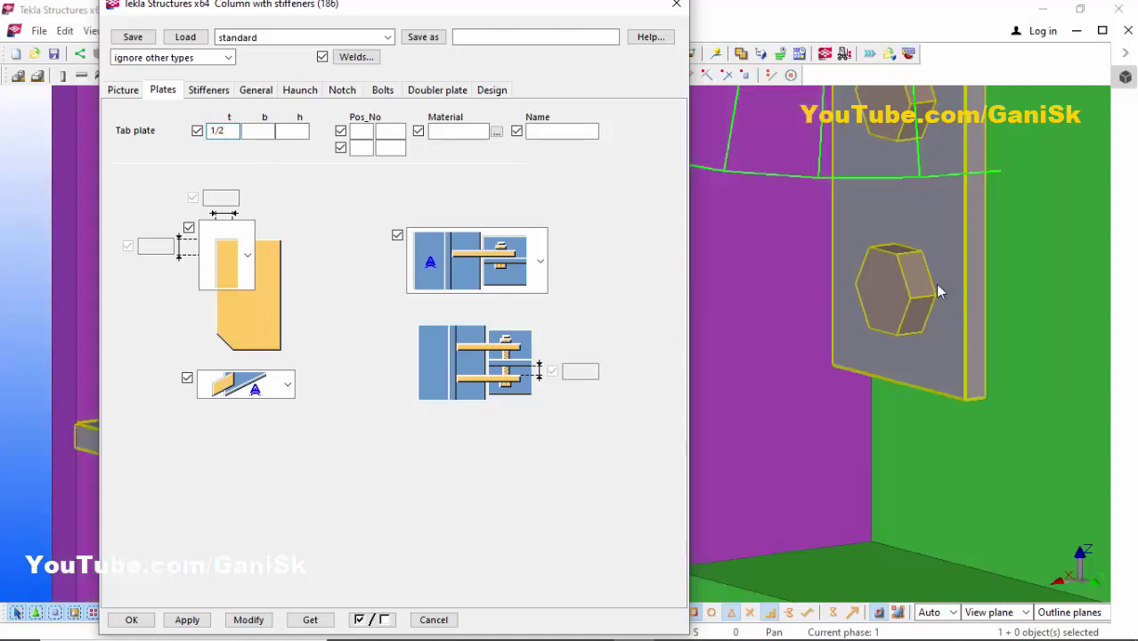
pyautogui.click(248, 620)
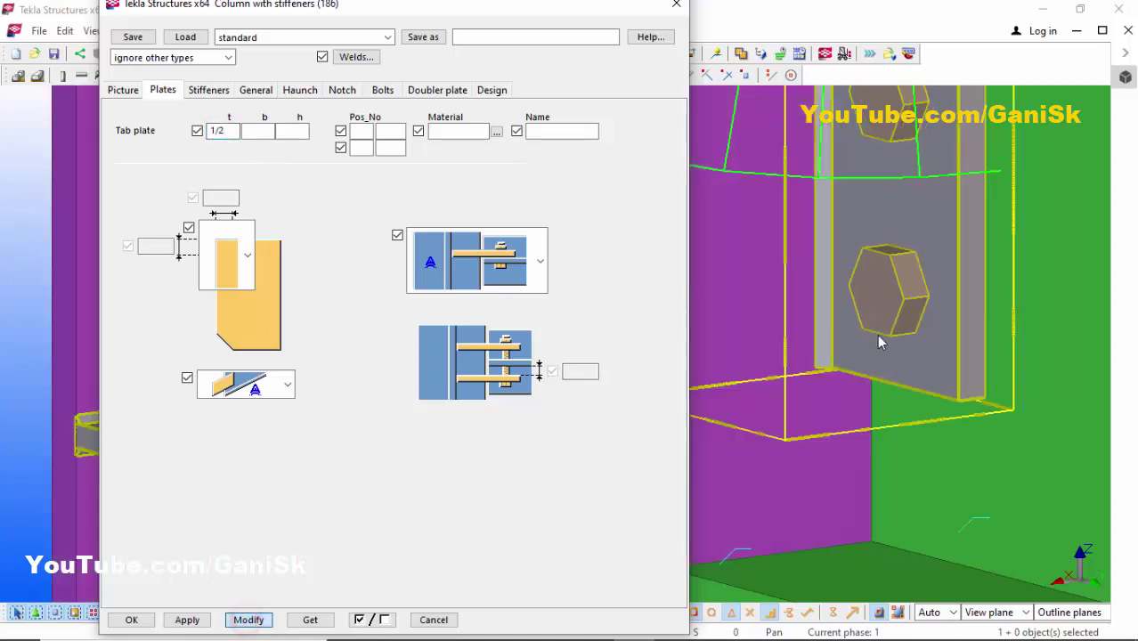
pyautogui.scroll(3, 991, 319)
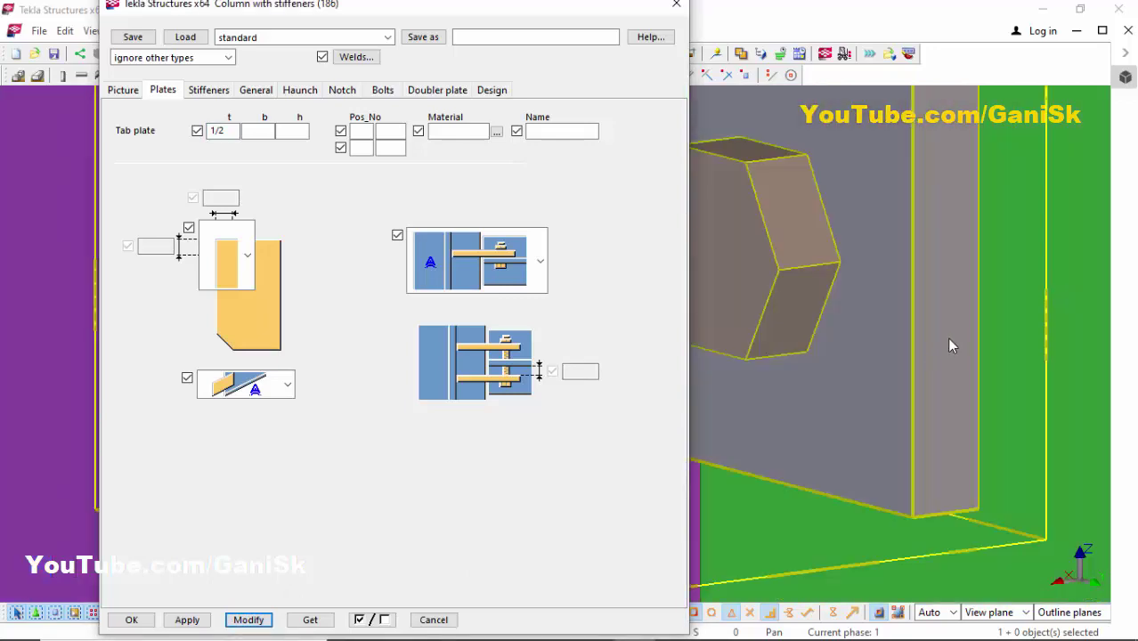
pyautogui.scroll(-5, 947, 331)
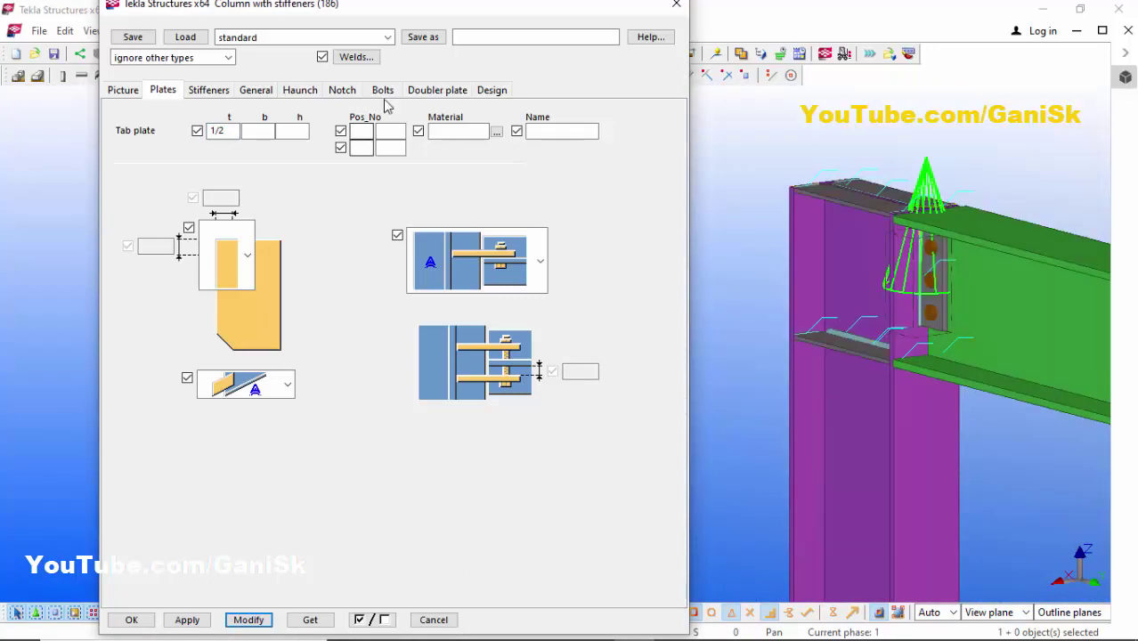
pyautogui.click(383, 89)
# Set the connection's bolt size to 1" and modify the connection.
pyautogui.scroll(5, 956, 278)
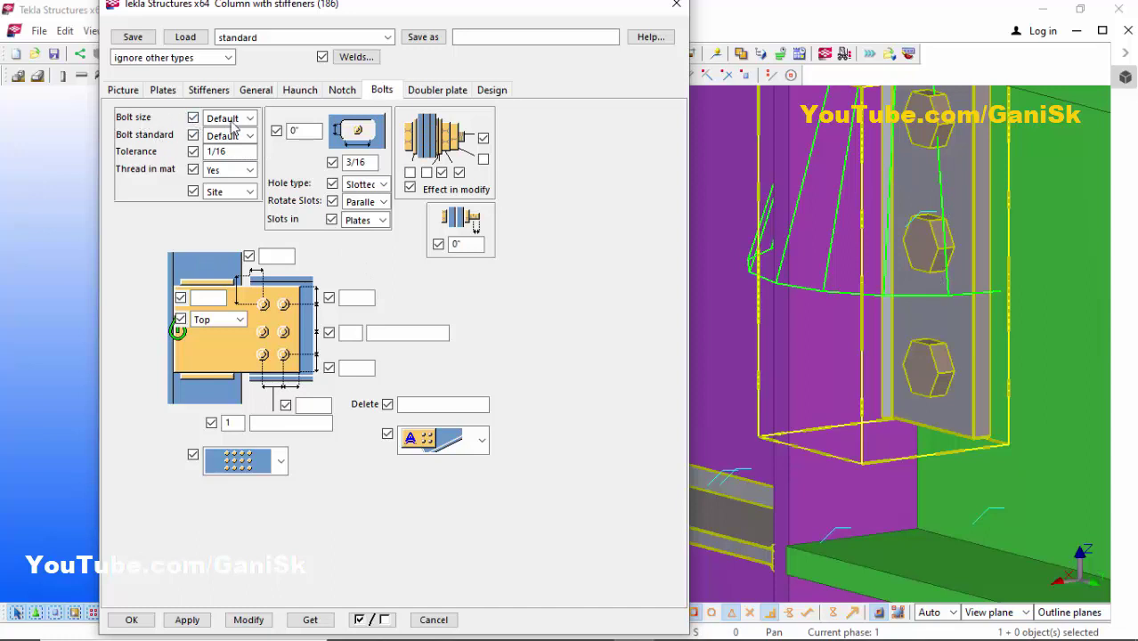
pyautogui.click(249, 118)
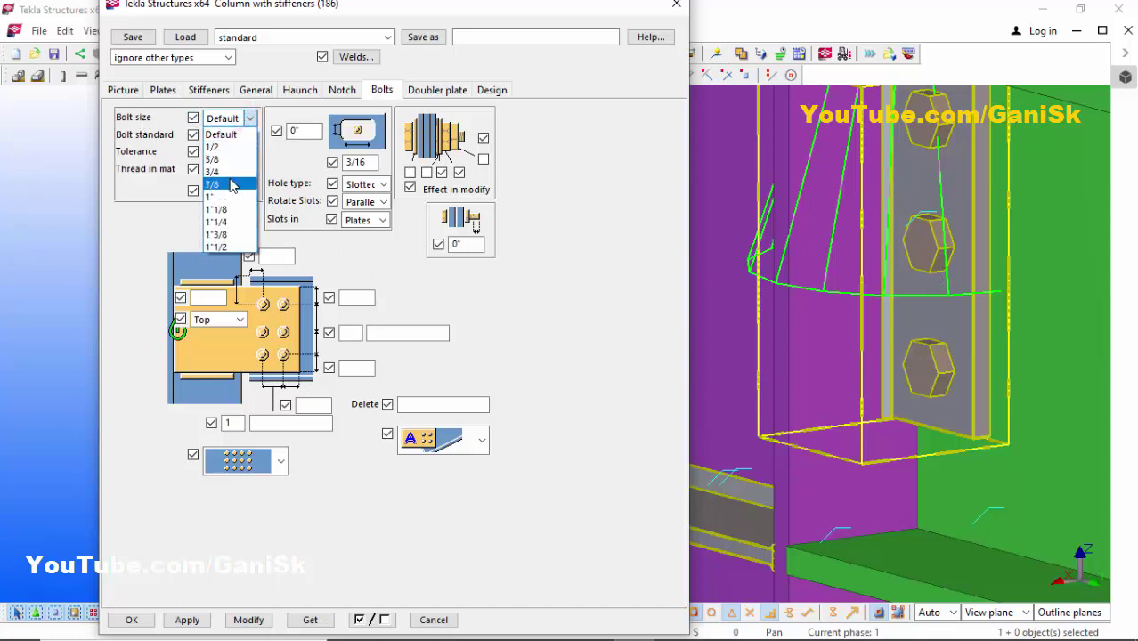
pyautogui.click(229, 196)
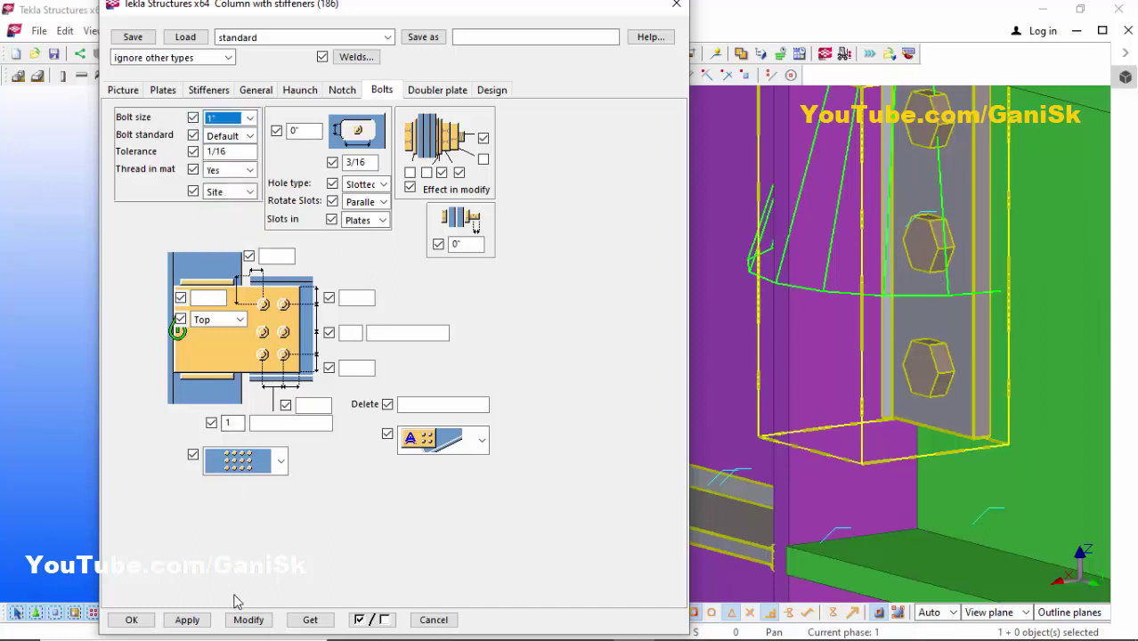
pyautogui.click(248, 619)
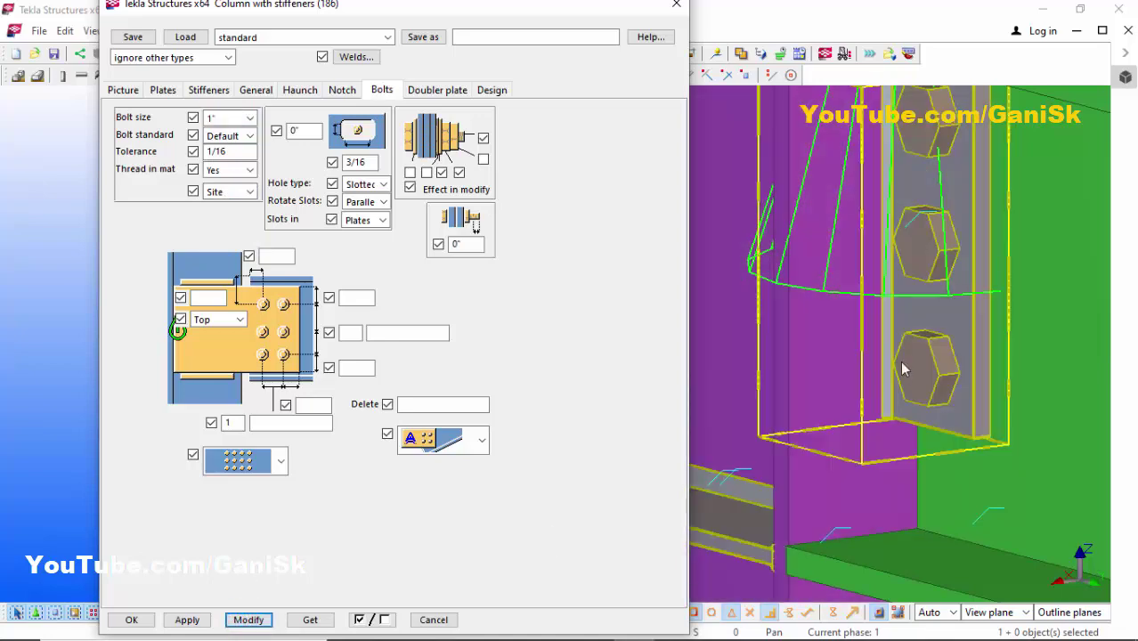
pyautogui.scroll(3, 980, 370)
pyautogui.scroll(-3, 932, 399)
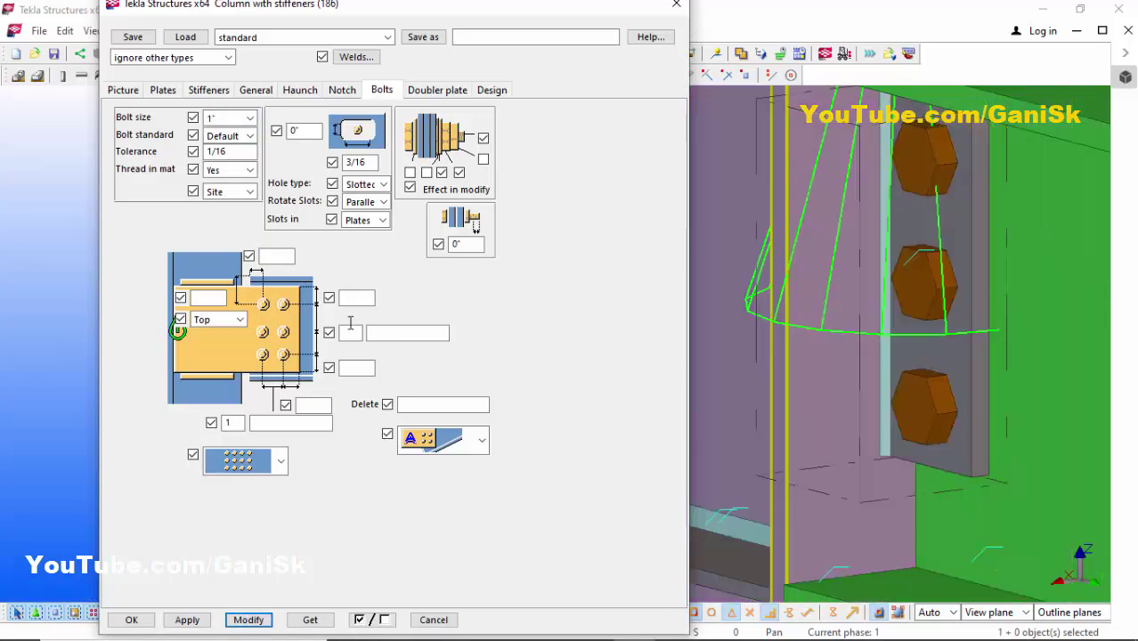
# Change the bolt size to 3/4 and modify the connection again.
pyautogui.click(248, 117)
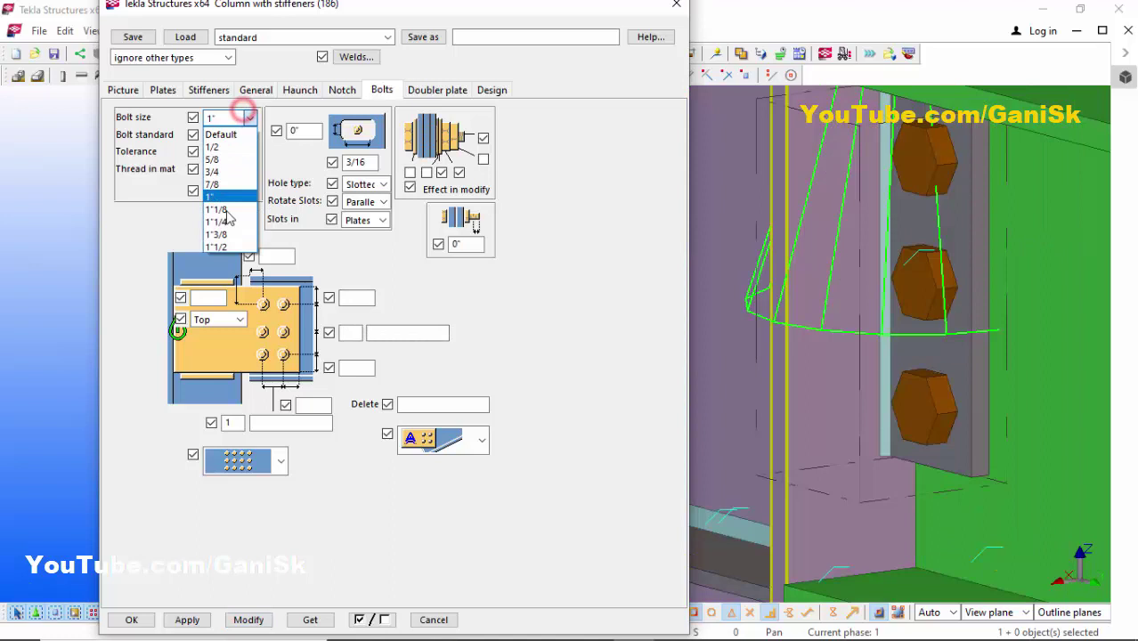
pyautogui.click(230, 171)
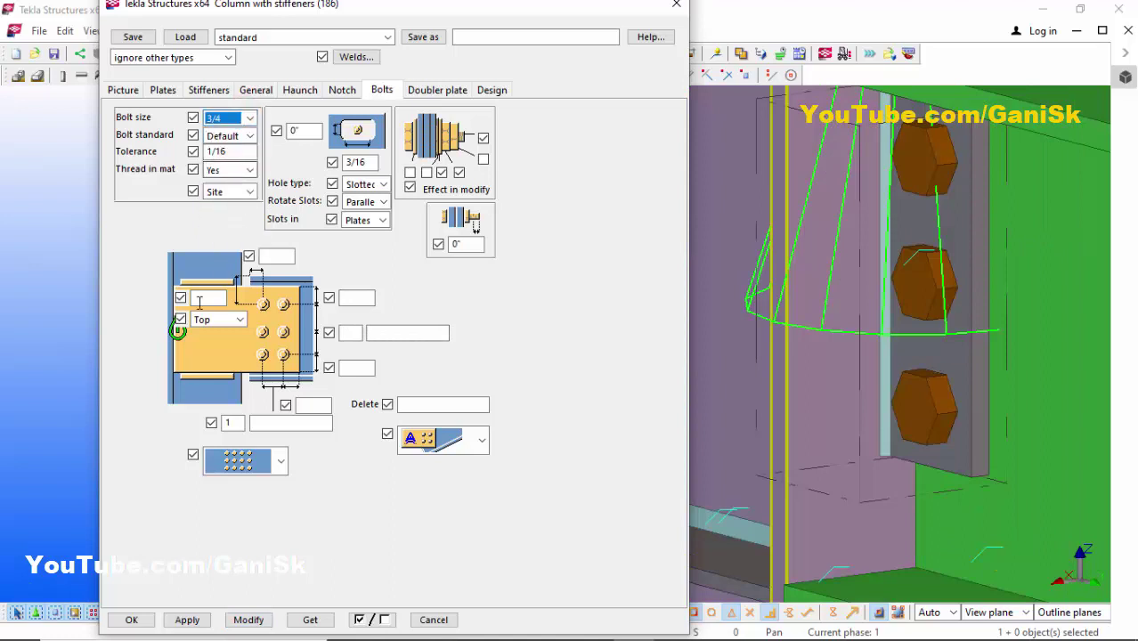
pyautogui.click(247, 619)
pyautogui.scroll(-2, 964, 263)
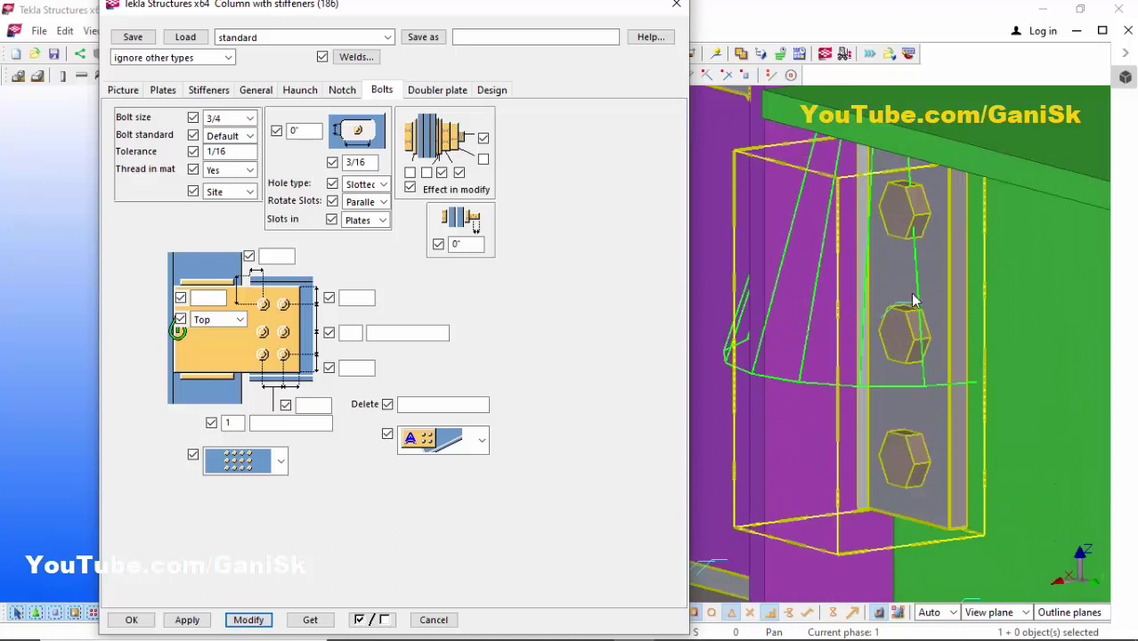
pyautogui.press('Tab')
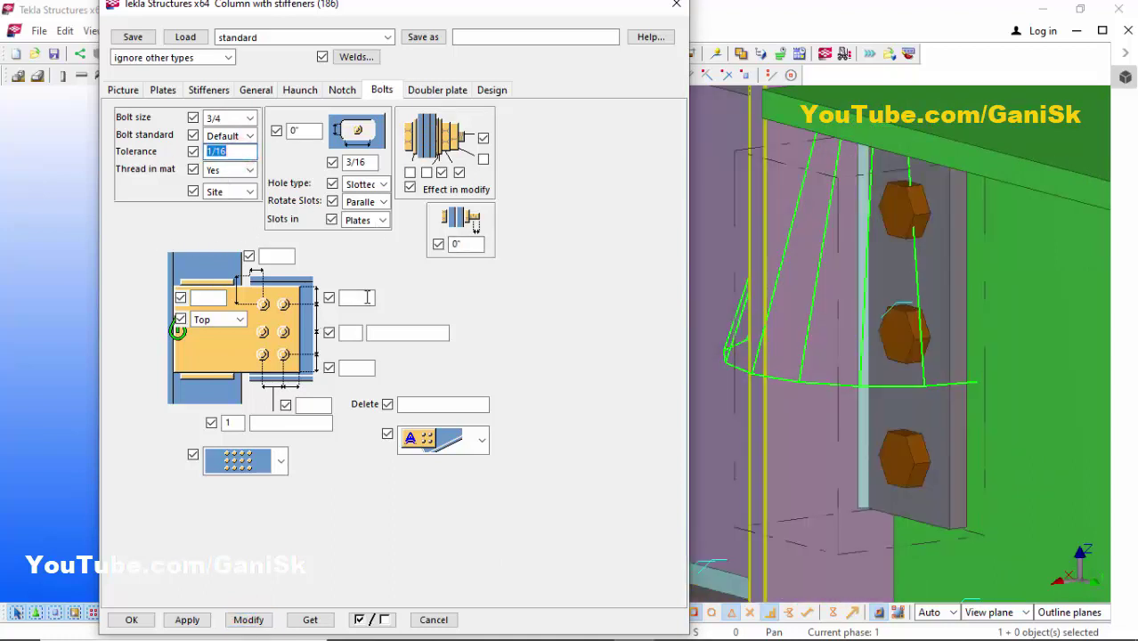
pyautogui.click(368, 298)
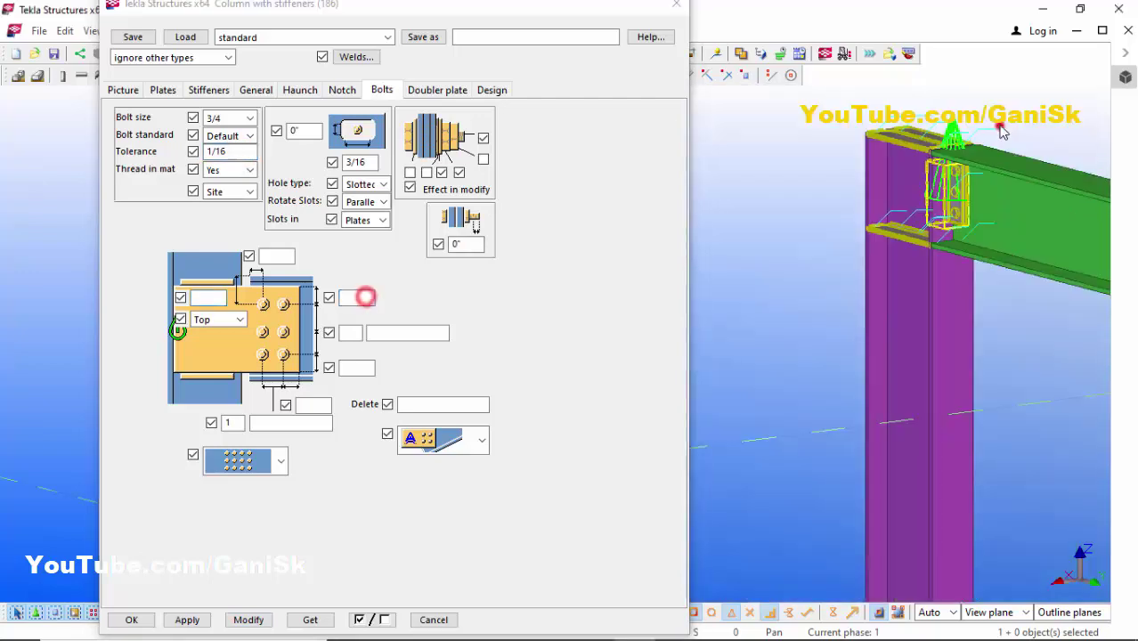
# Reset and redraw the view, then orbit and zoom to face the beam connection.
pyautogui.rightClick(967, 91)
pyautogui.click(850, 118)
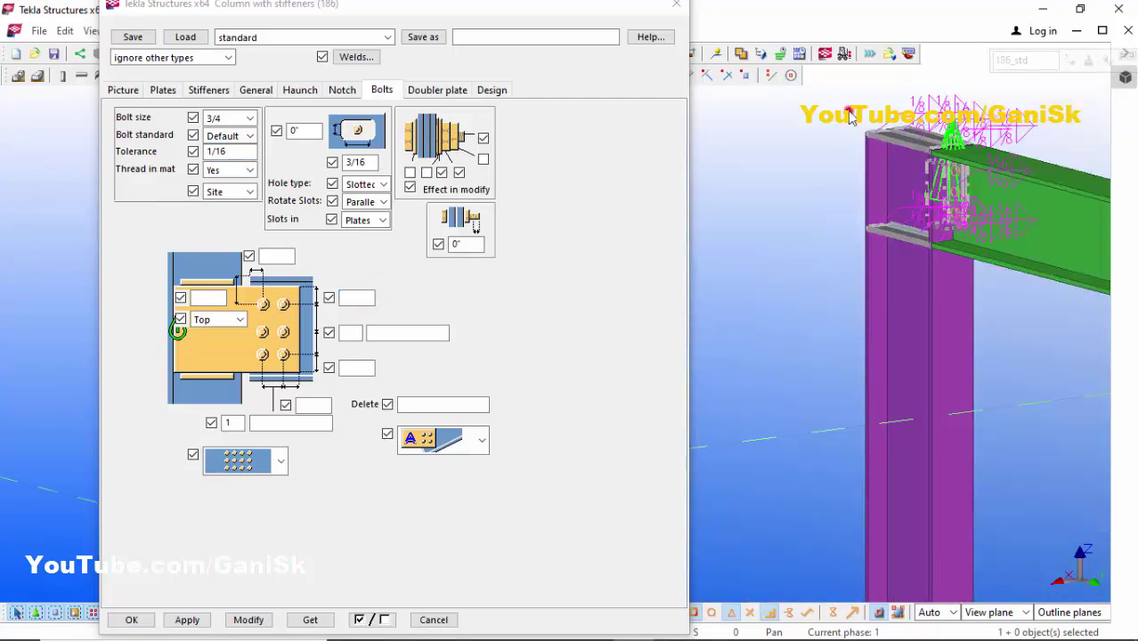
pyautogui.rightClick(852, 123)
pyautogui.click(881, 204)
pyautogui.scroll(2, 979, 215)
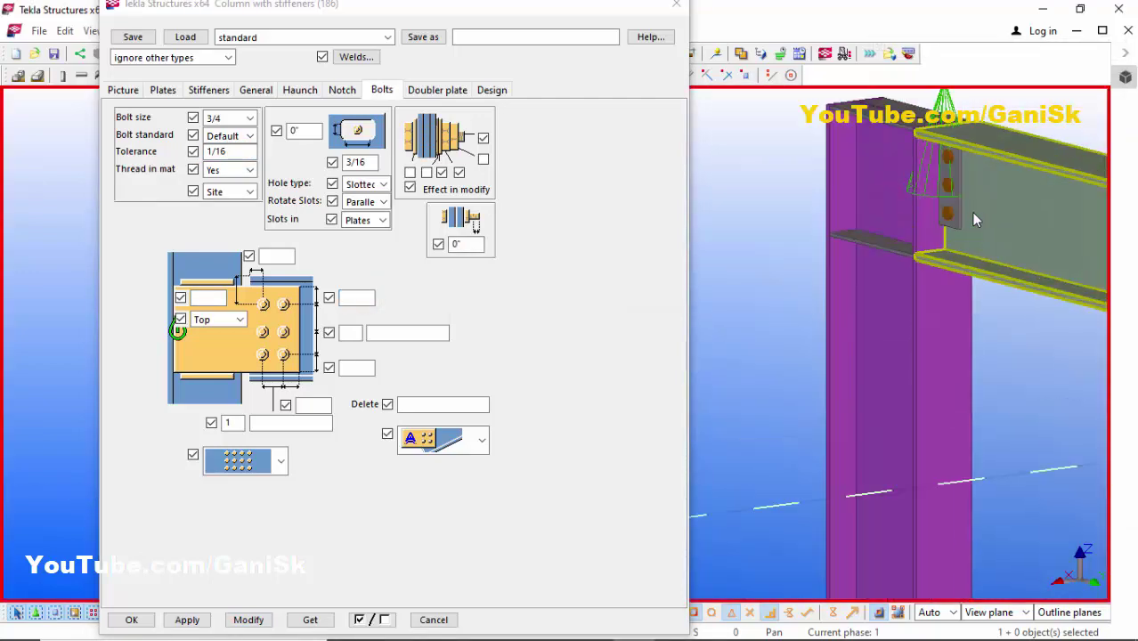
pyautogui.keyDown('ctrl'); pyautogui.moveTo(961, 211); pyautogui.dragTo(1024, 207, button='middle'); pyautogui.keyUp('ctrl')
pyautogui.scroll(2, 1035, 204)
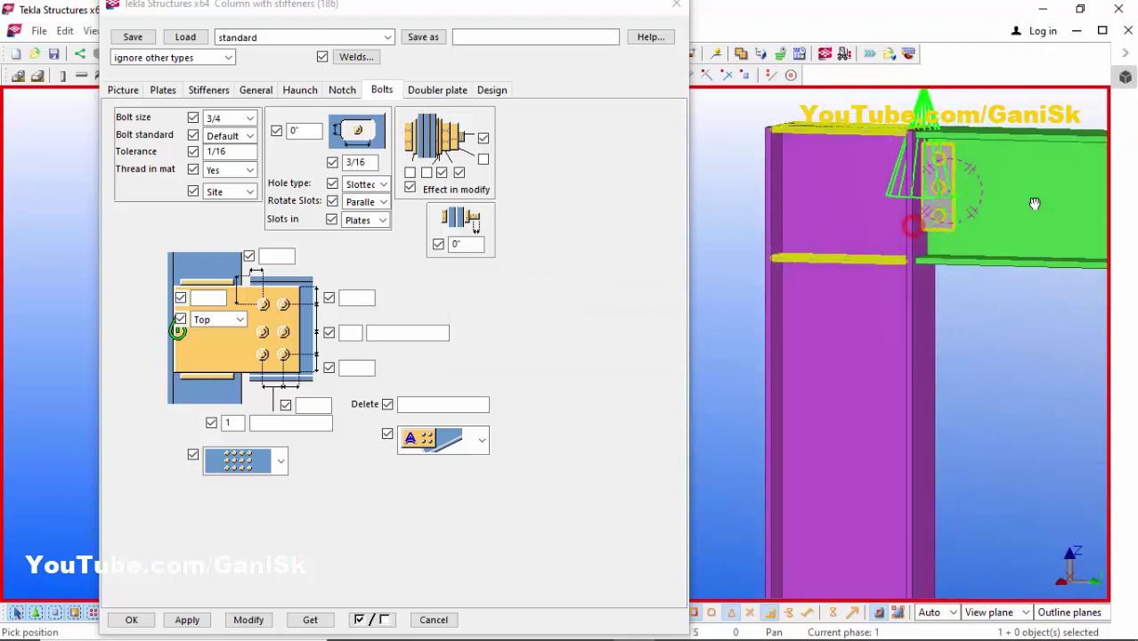
pyautogui.scroll(3, 951, 151)
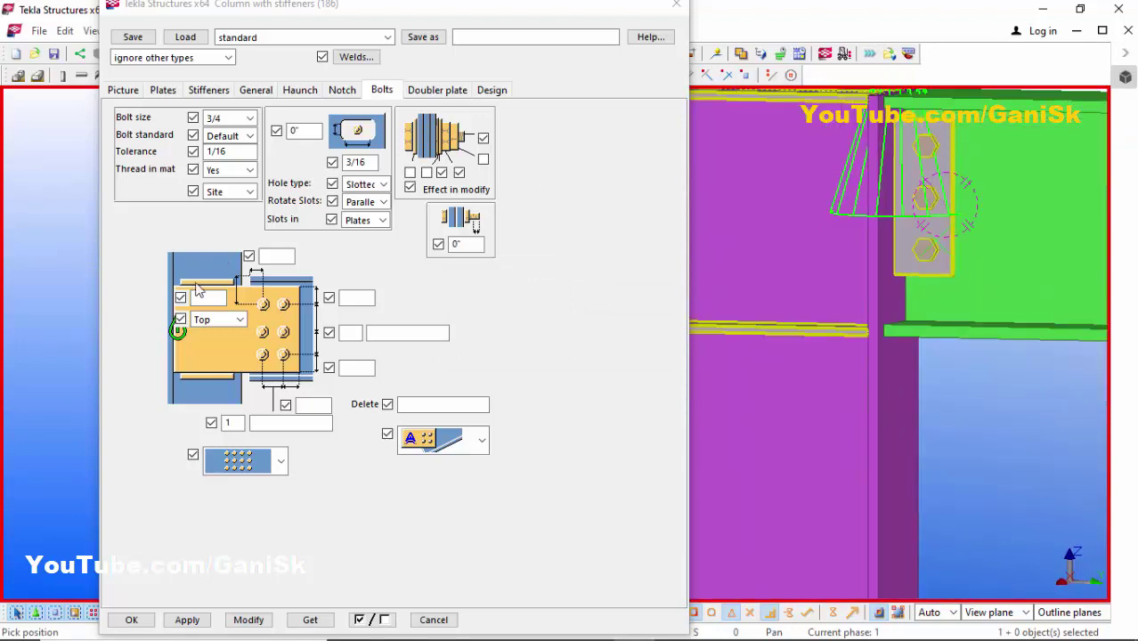
pyautogui.scroll(-2, 930, 173)
pyautogui.rightClick(919, 168)
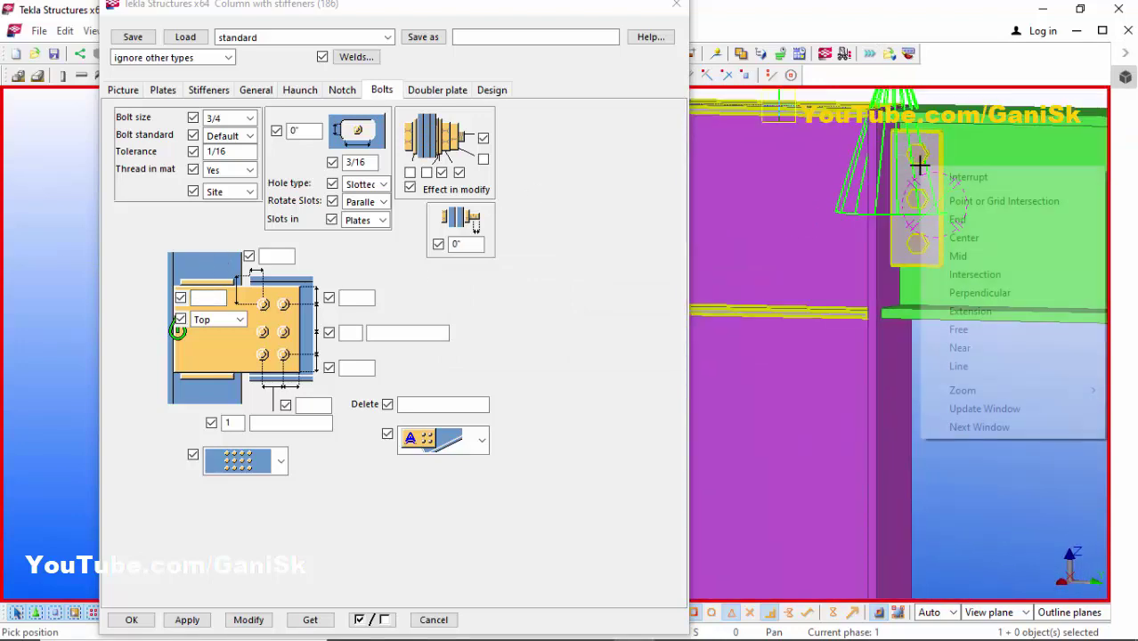
pyautogui.click(935, 179)
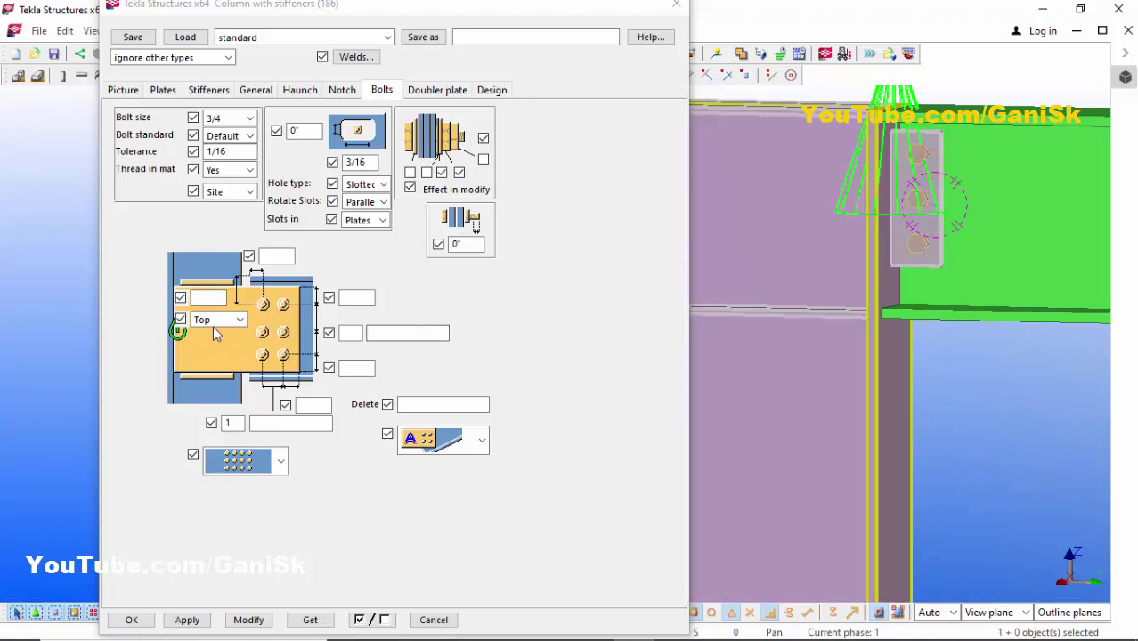
# Set the bolt edge distance beside the plate to 4" and modify the connection.
pyautogui.click(211, 299)
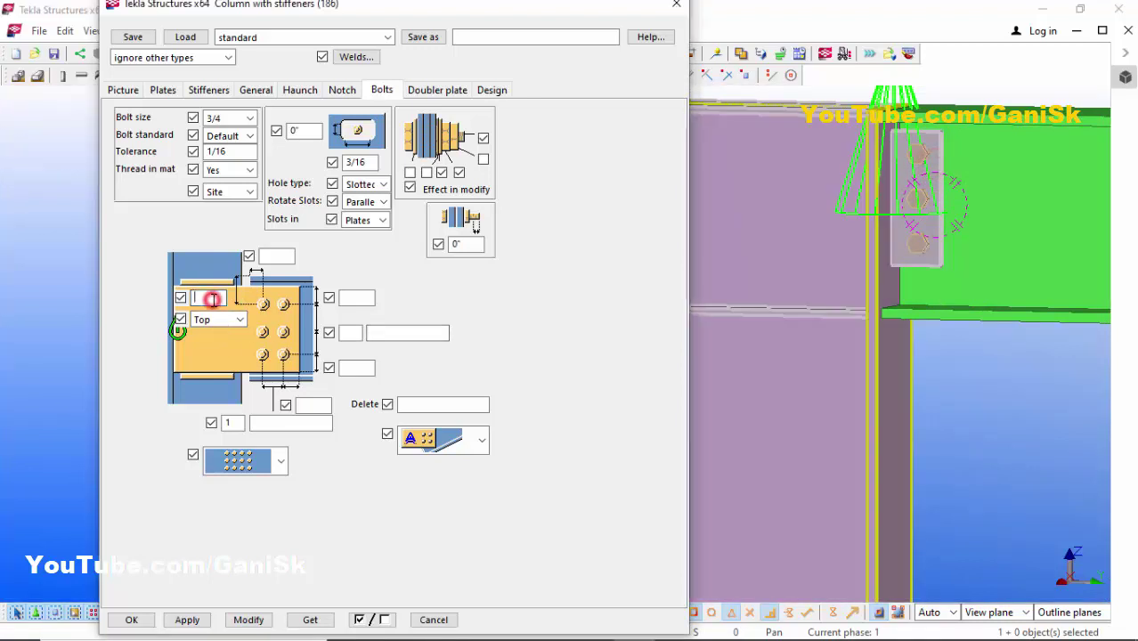
pyautogui.write('4"')
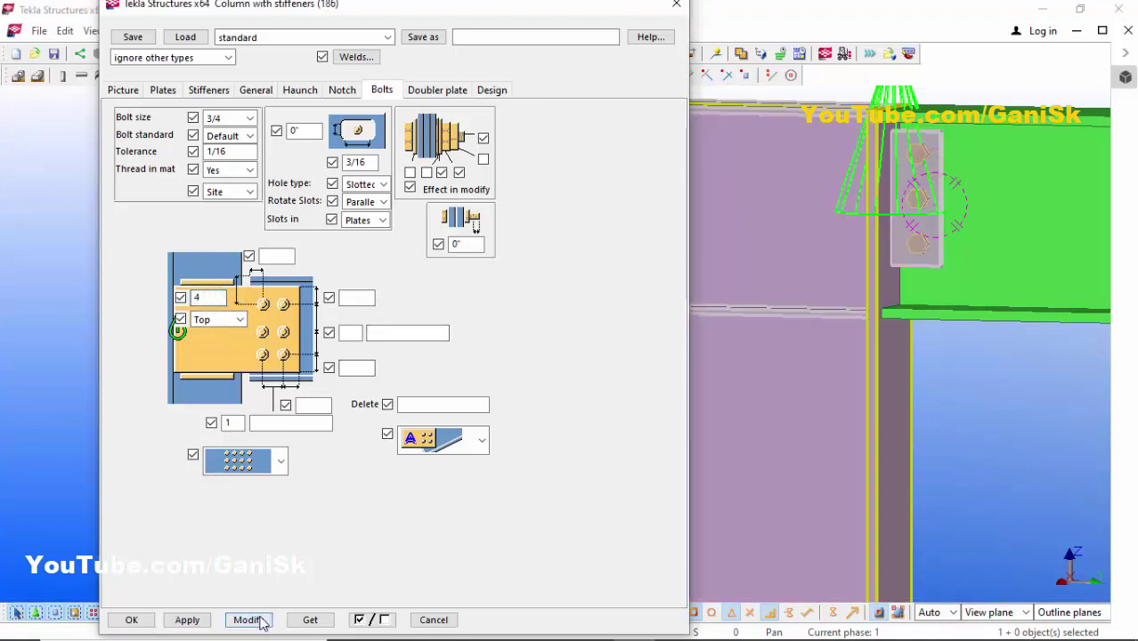
pyautogui.click(250, 620)
pyautogui.scroll(3, 872, 316)
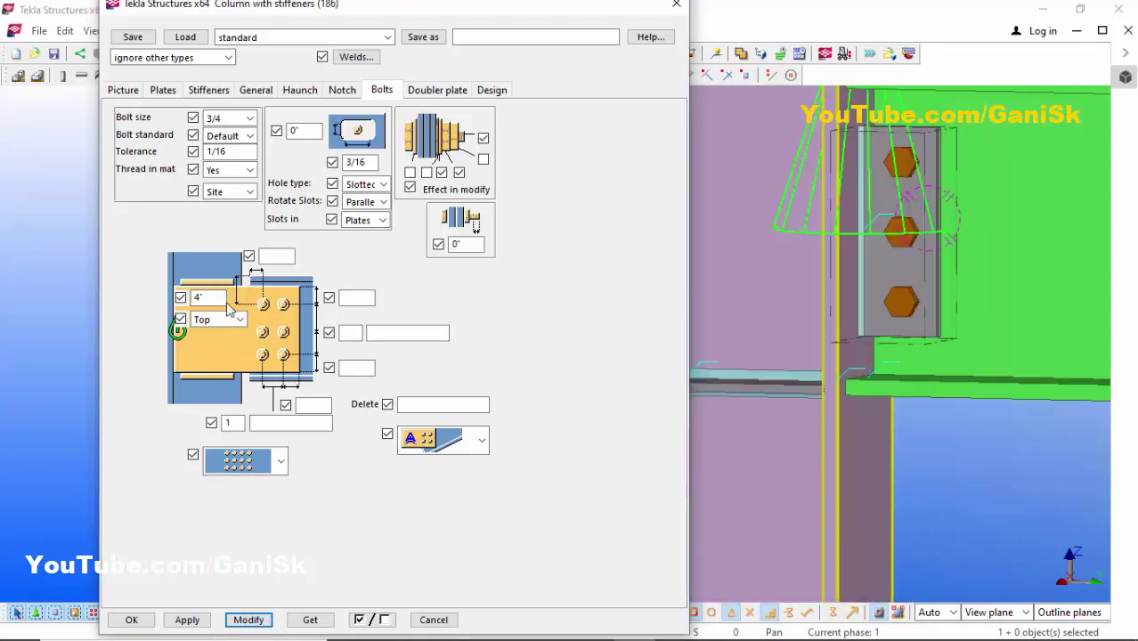
pyautogui.keyDown('ctrl'); pyautogui.moveTo(895, 338); pyautogui.dragTo(863, 295, button='middle'); pyautogui.keyUp('ctrl')
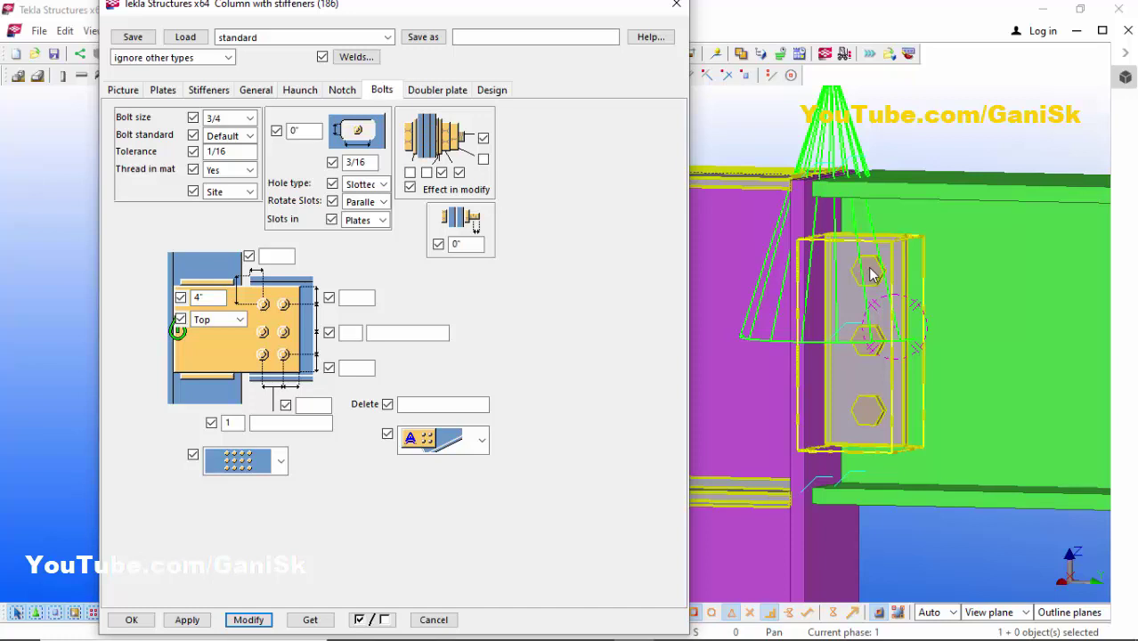
pyautogui.doubleClick(206, 297)
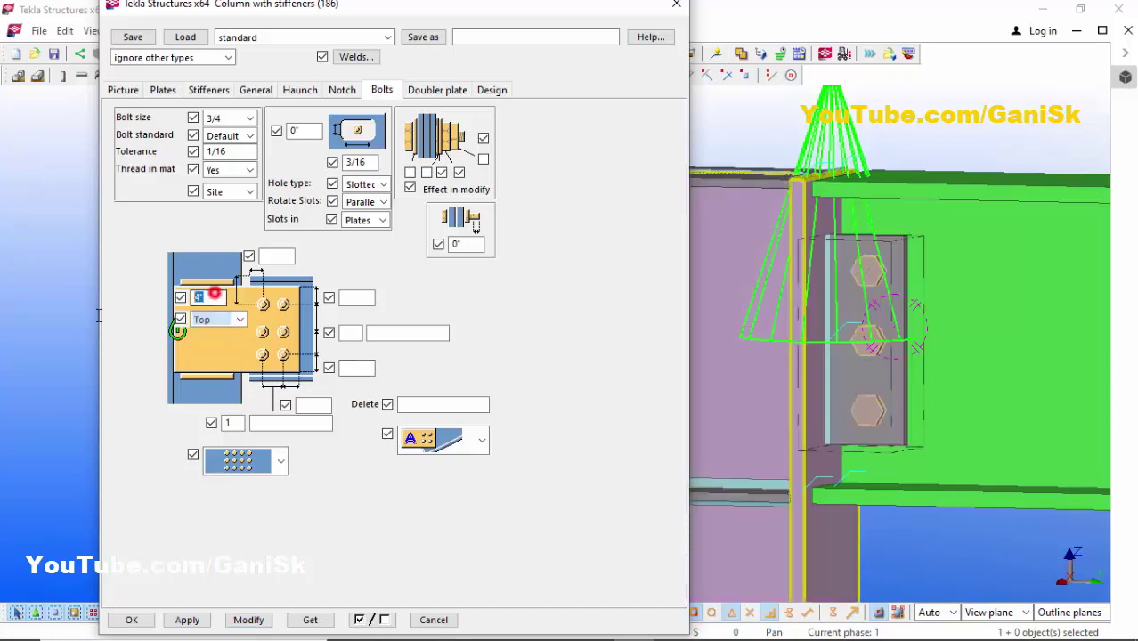
# Set the bolt distance to 3 inches and apply it to the connection.
pyautogui.write('3/4')
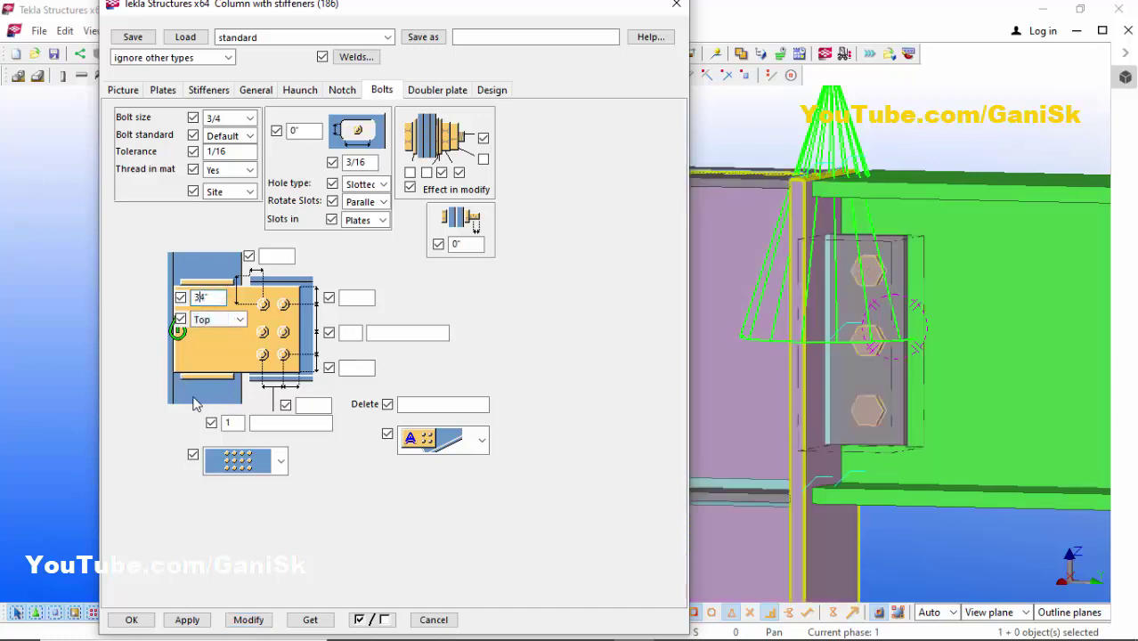
pyautogui.doubleClick(210, 299)
pyautogui.write('3')
pyautogui.click(249, 620)
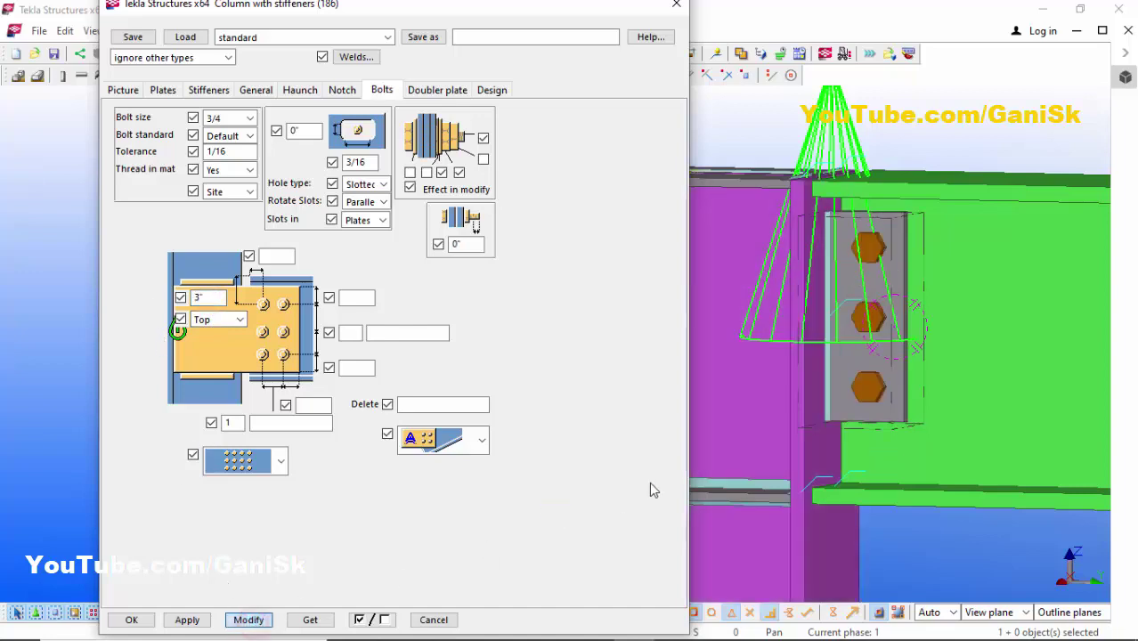
# Measure the bolt group from the Middle with the distance field cleared, and apply.
pyautogui.scroll(-2, 877, 391)
pyautogui.scroll(2, 858, 343)
pyautogui.scroll(-2, 851, 338)
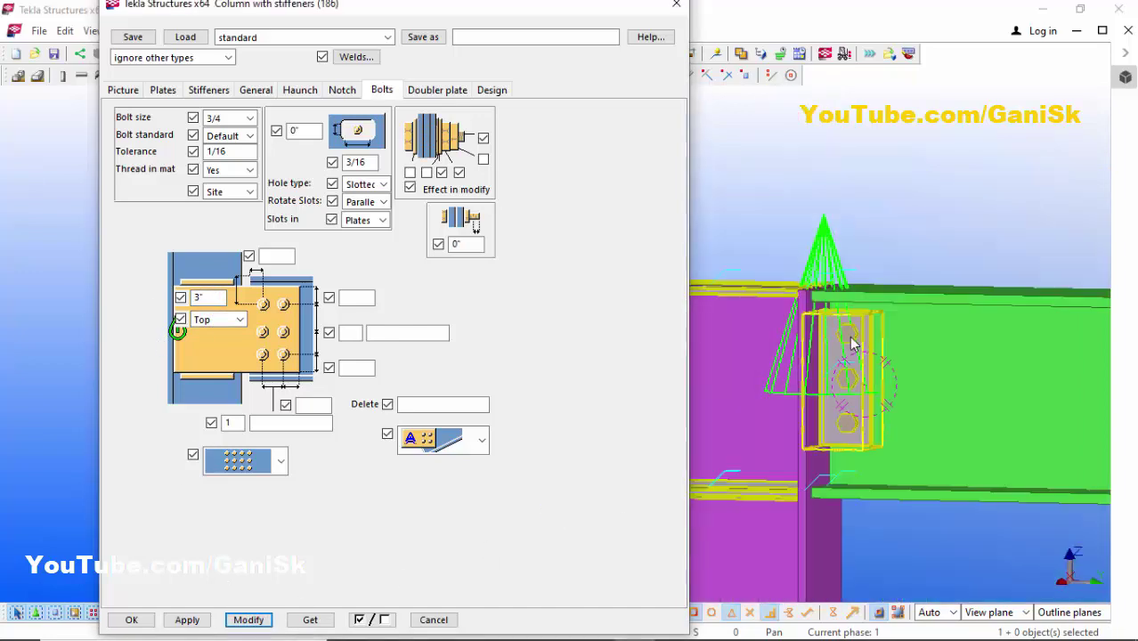
pyautogui.scroll(1, 852, 376)
pyautogui.scroll(-2, 852, 376)
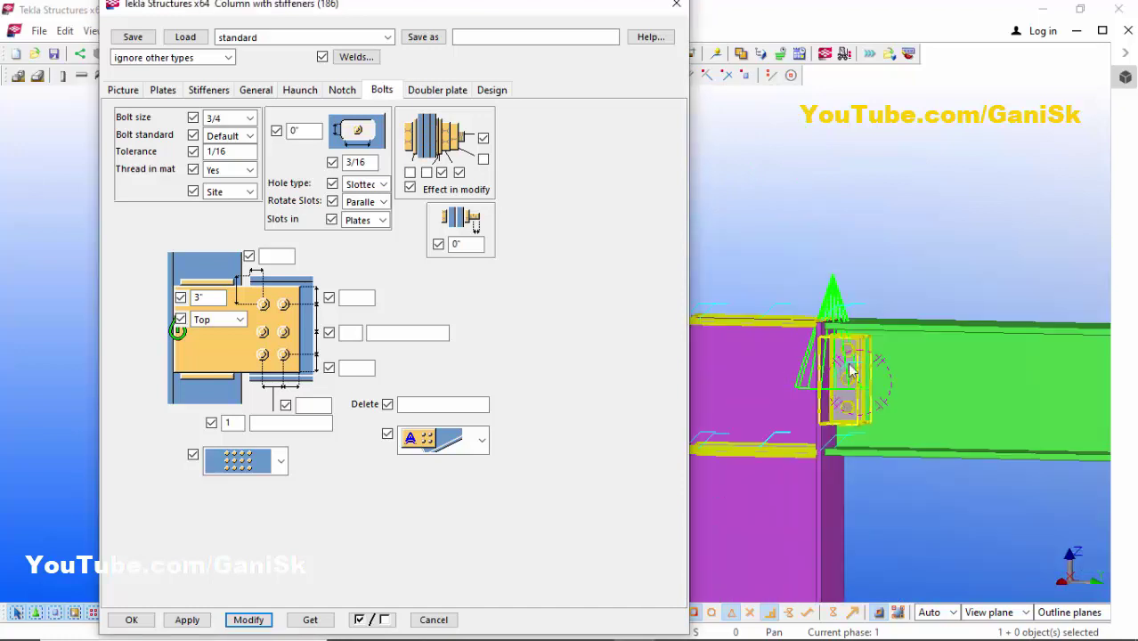
pyautogui.click(218, 319)
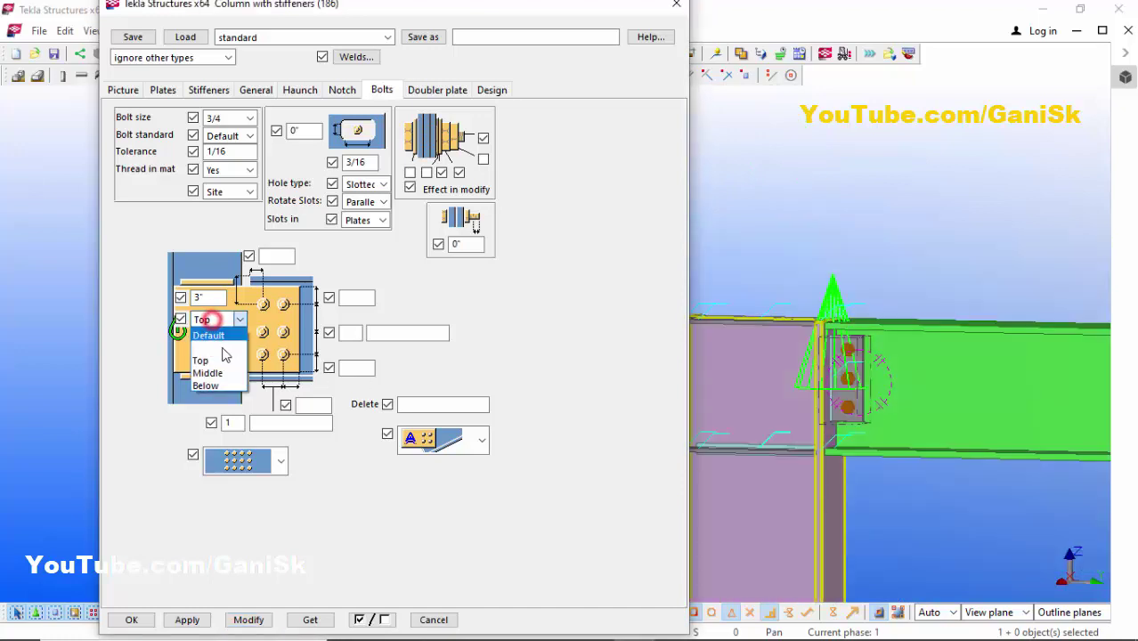
pyautogui.click(226, 374)
pyautogui.doubleClick(207, 297)
pyautogui.press('BackSpace')
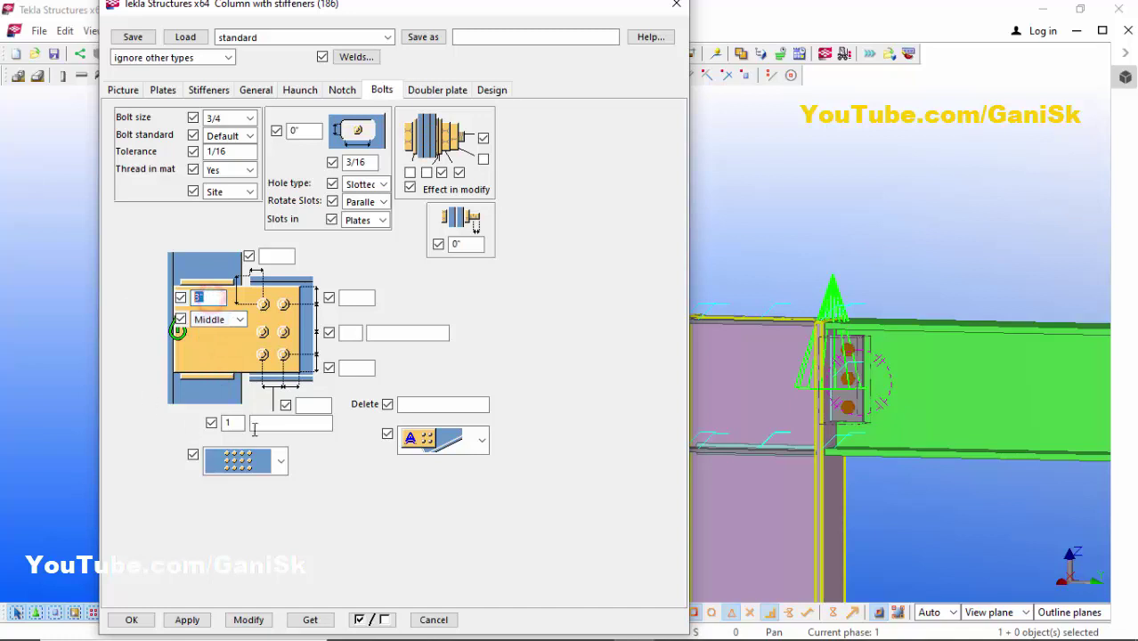
pyautogui.click(249, 619)
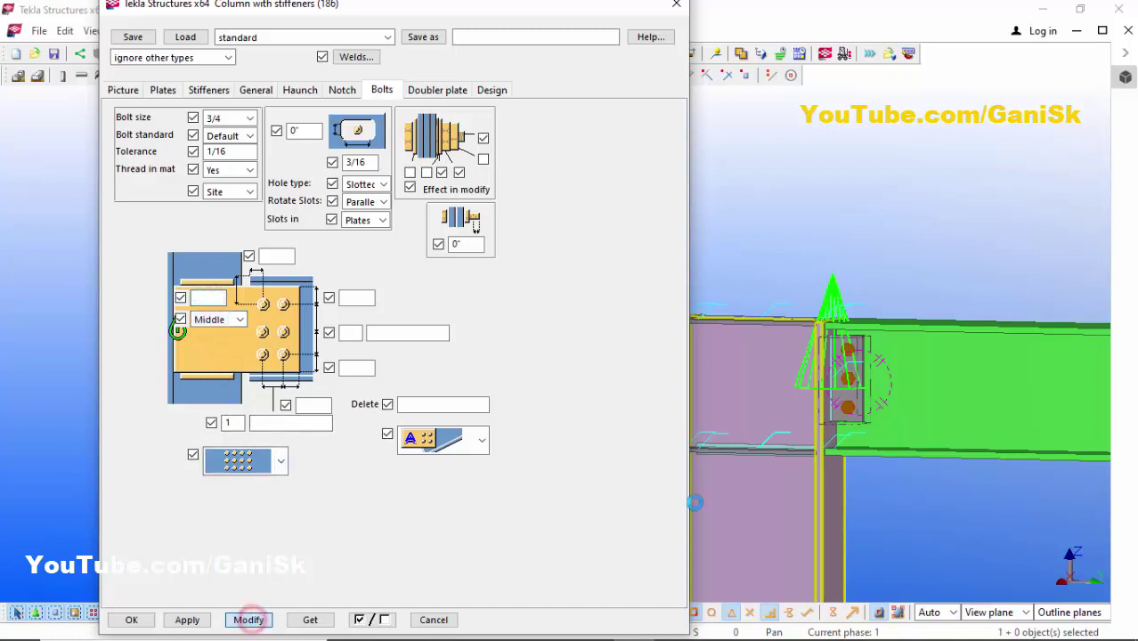
# Set the dimension above the bolt group to 2 inches and apply it.
pyautogui.scroll(3, 758, 288)
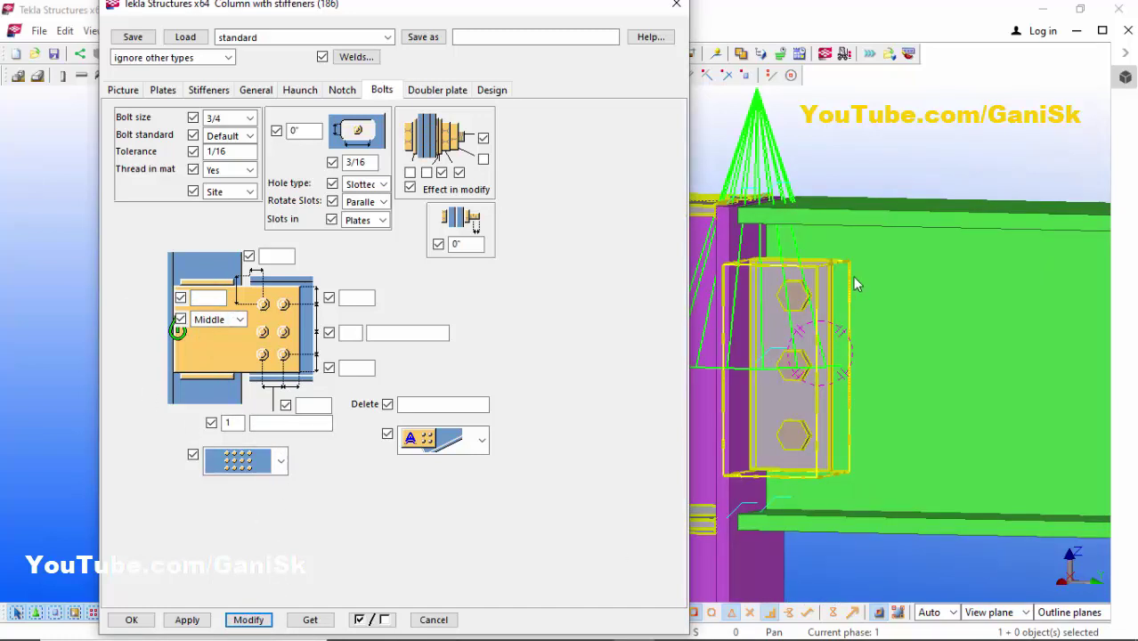
pyautogui.scroll(2, 828, 361)
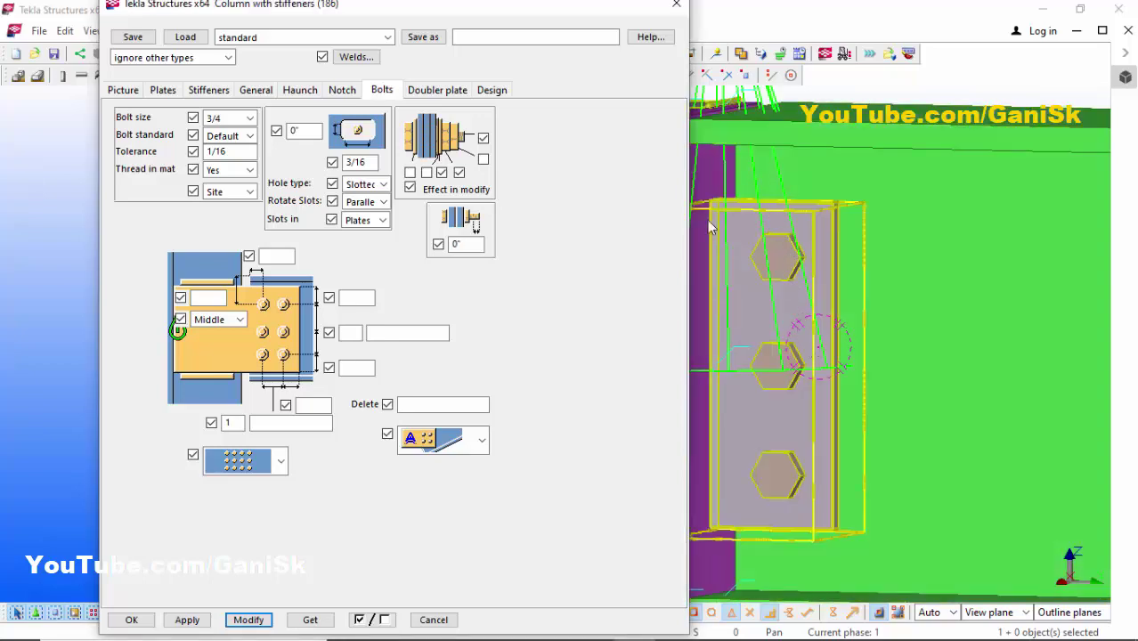
pyautogui.scroll(-2, 837, 208)
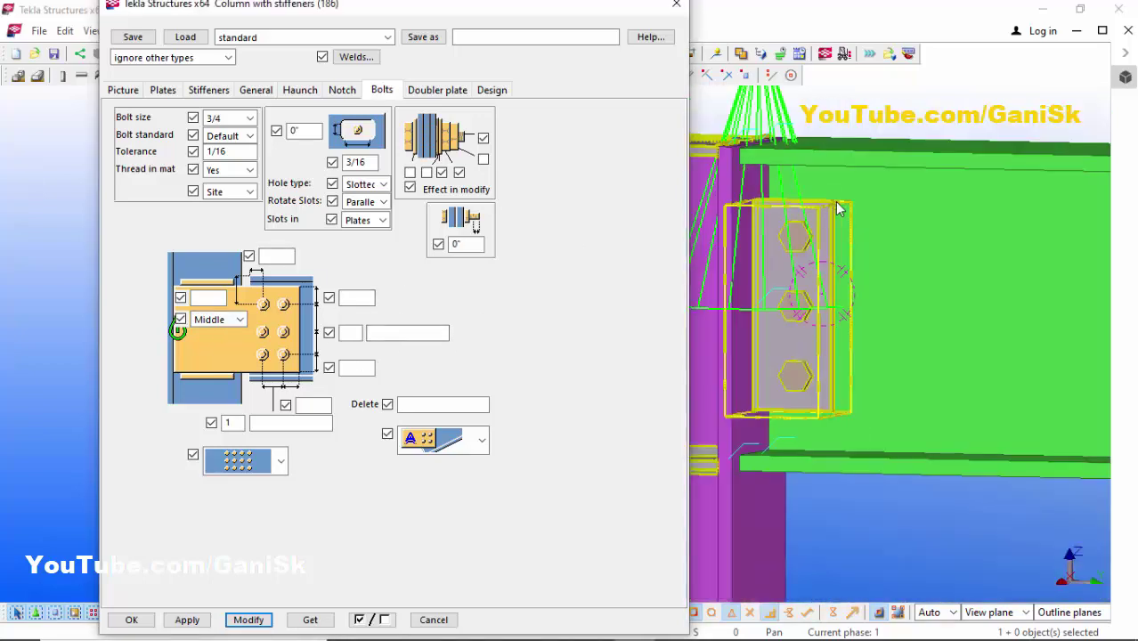
pyautogui.scroll(3, 736, 230)
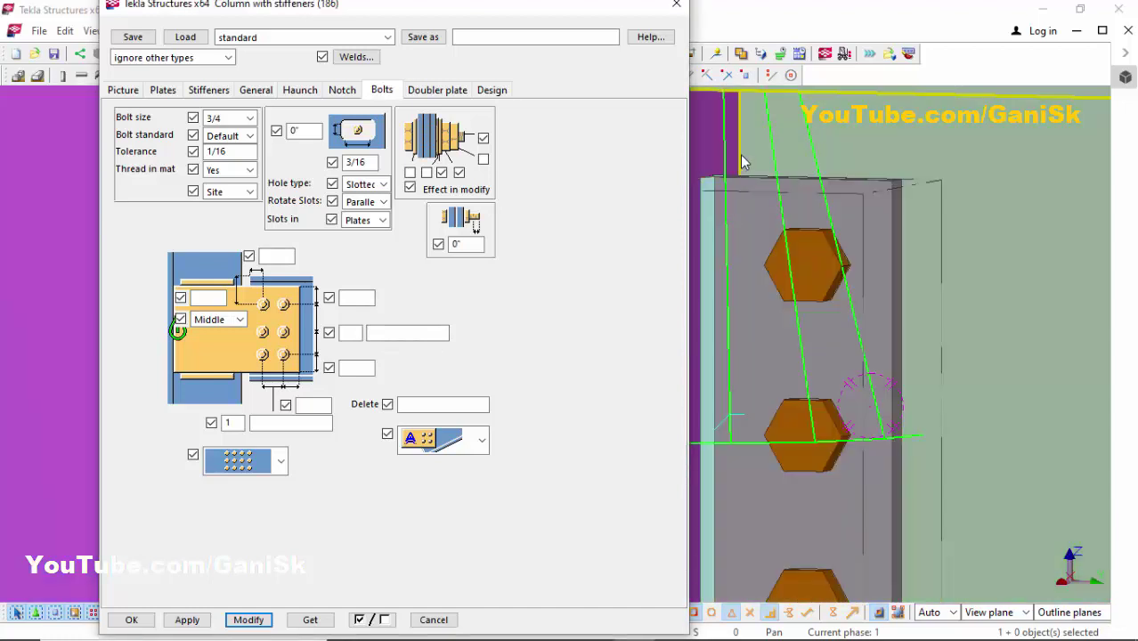
pyautogui.click(271, 258)
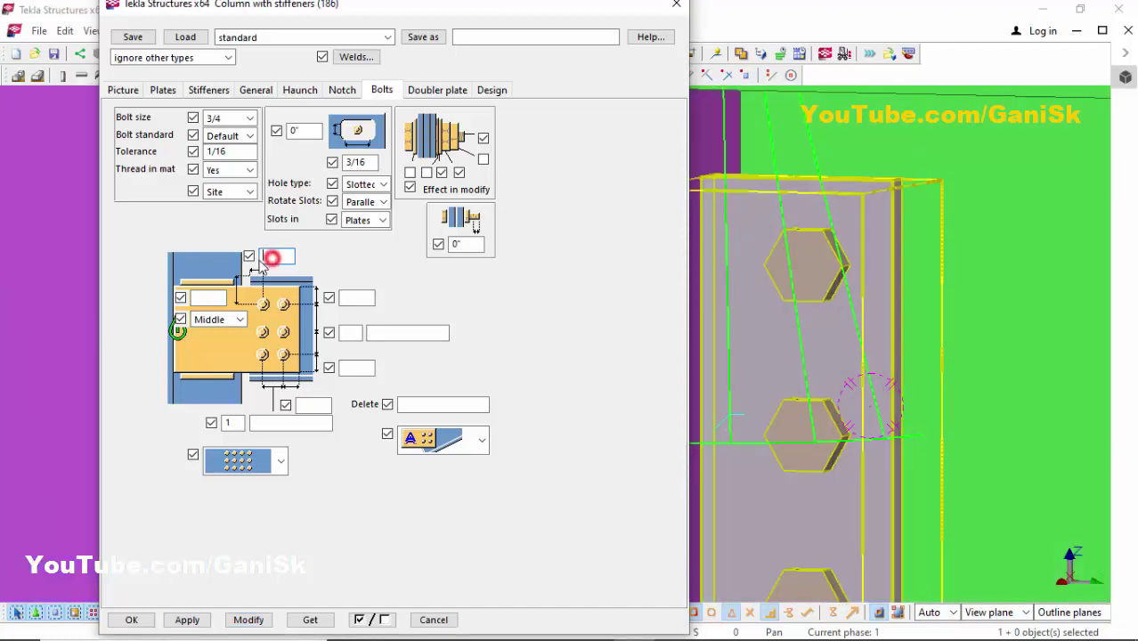
pyautogui.click(248, 619)
# Enter 2 as the number of bolt columns.
pyautogui.scroll(-2, 828, 289)
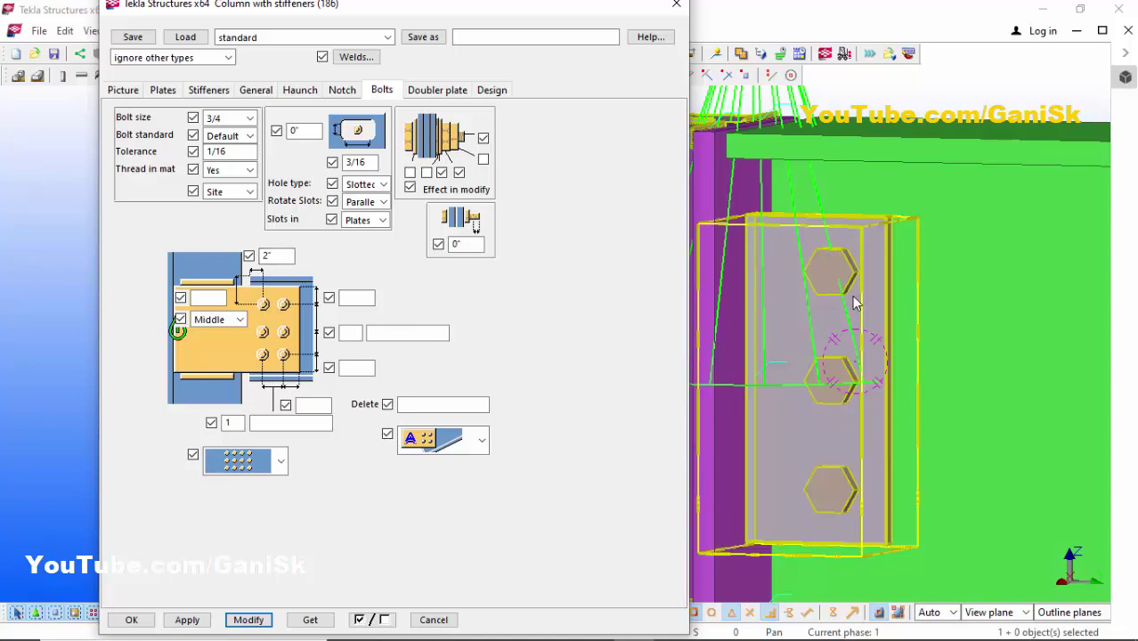
pyautogui.scroll(-2, 853, 301)
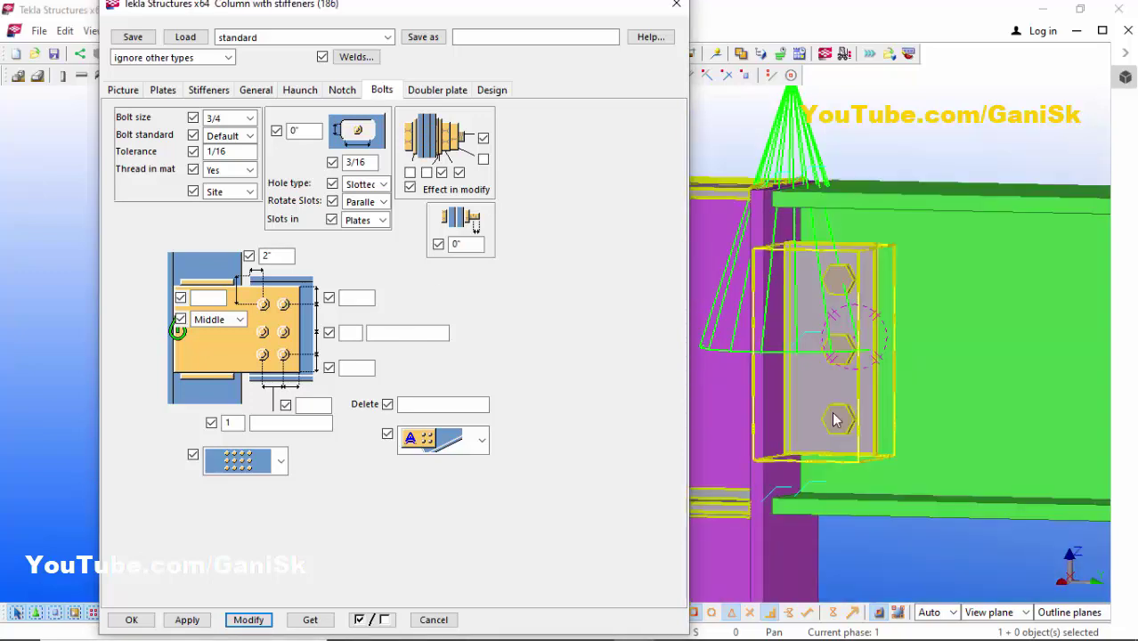
pyautogui.click(233, 423)
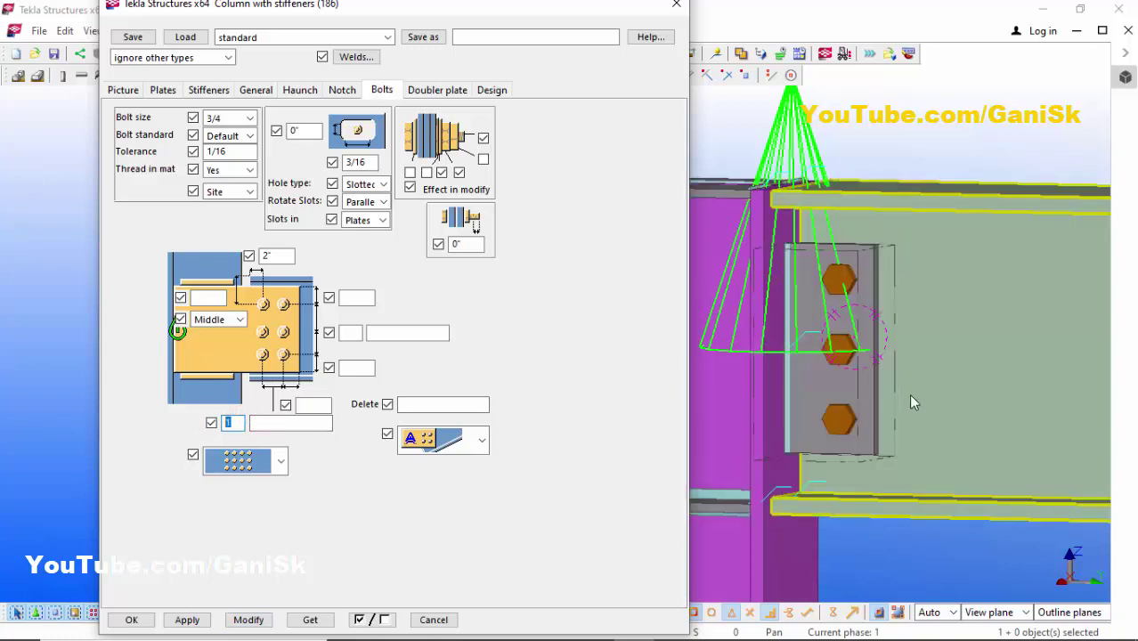
# Apply two bolt columns spaced 3 inches apart.
pyautogui.click(267, 425)
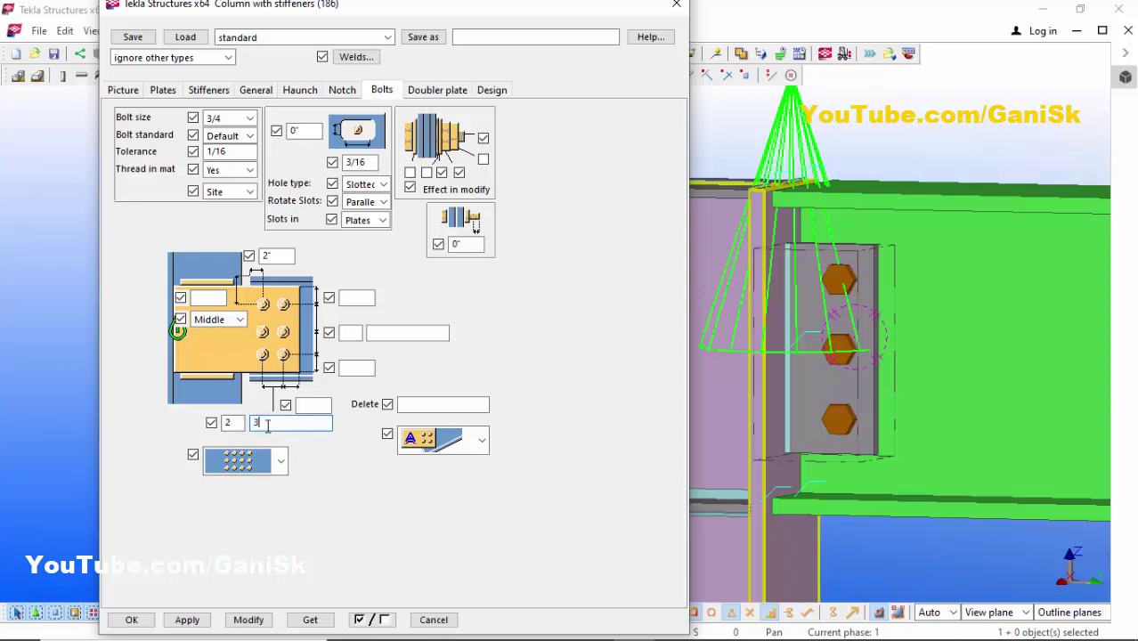
pyautogui.click(253, 620)
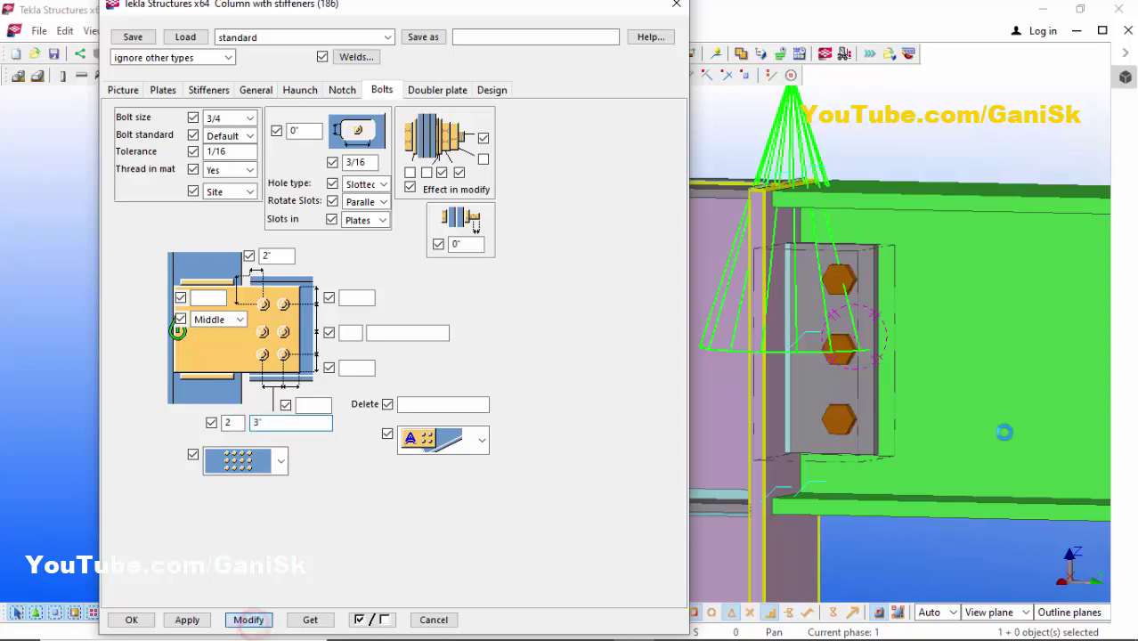
pyautogui.scroll(2, 872, 323)
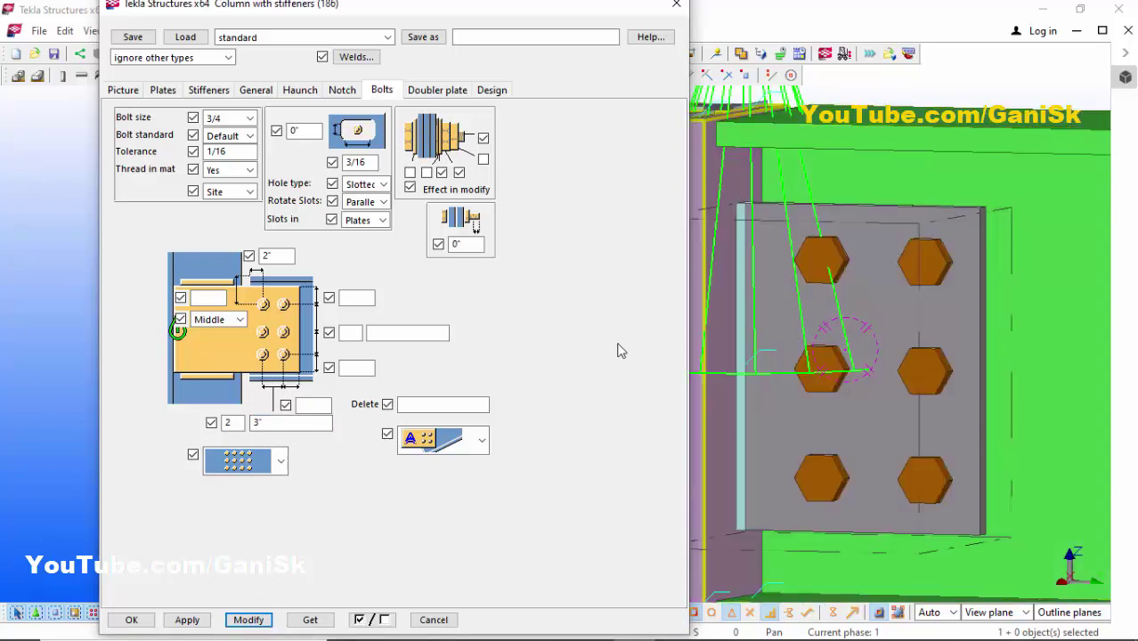
# Set the horizontal bolt edge distance to 2 inches and apply it.
pyautogui.click(271, 422)
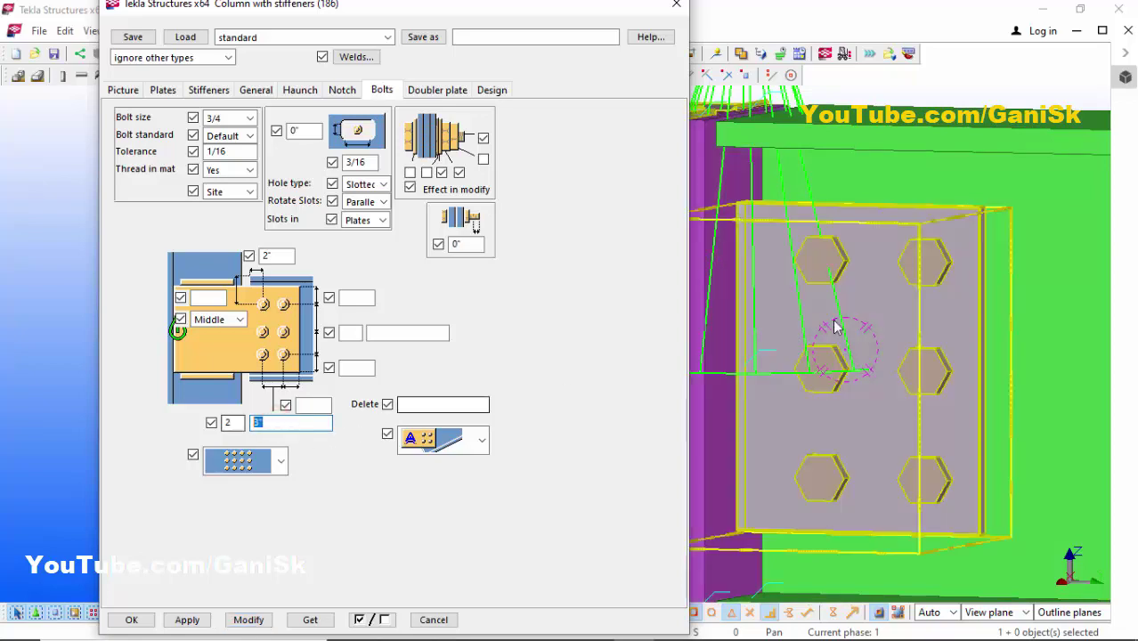
pyautogui.scroll(-2, 936, 268)
pyautogui.scroll(2, 941, 267)
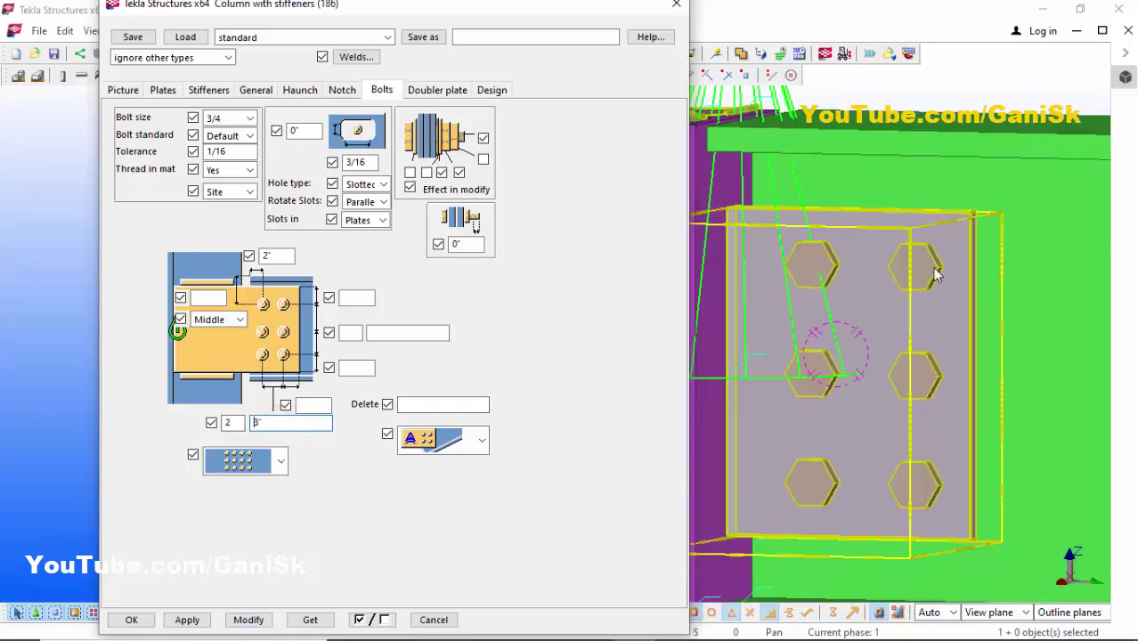
pyautogui.click(310, 403)
pyautogui.write('2')
pyautogui.click(248, 620)
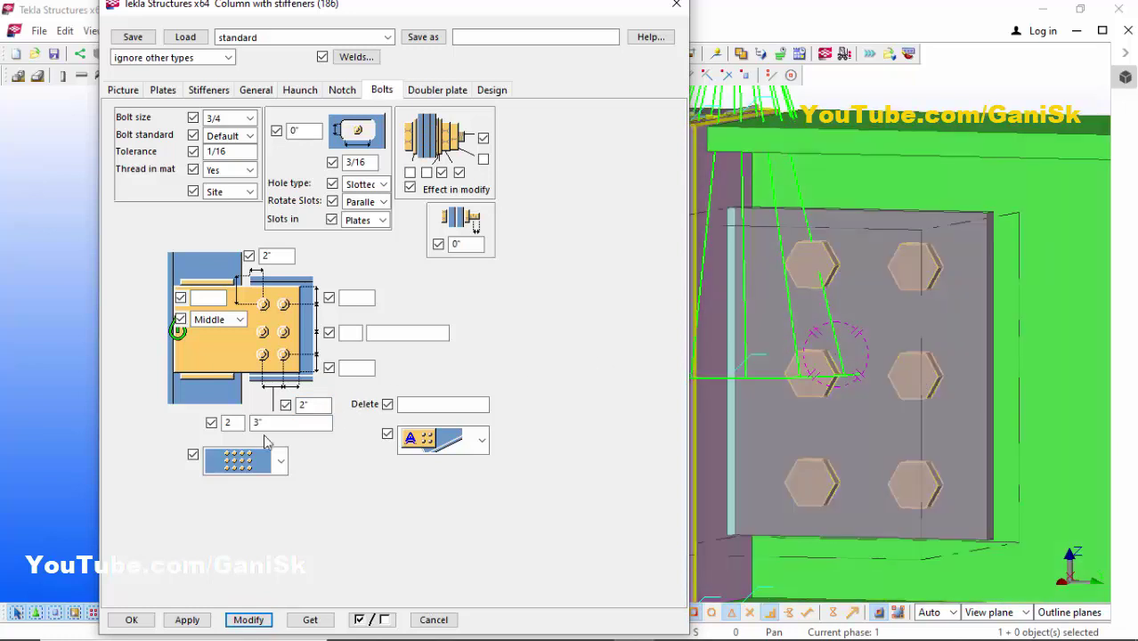
# Reduce the horizontal bolt count to 1 with no column spacing, and apply.
pyautogui.doubleClick(229, 422)
pyautogui.write('1')
pyautogui.press('Tab')
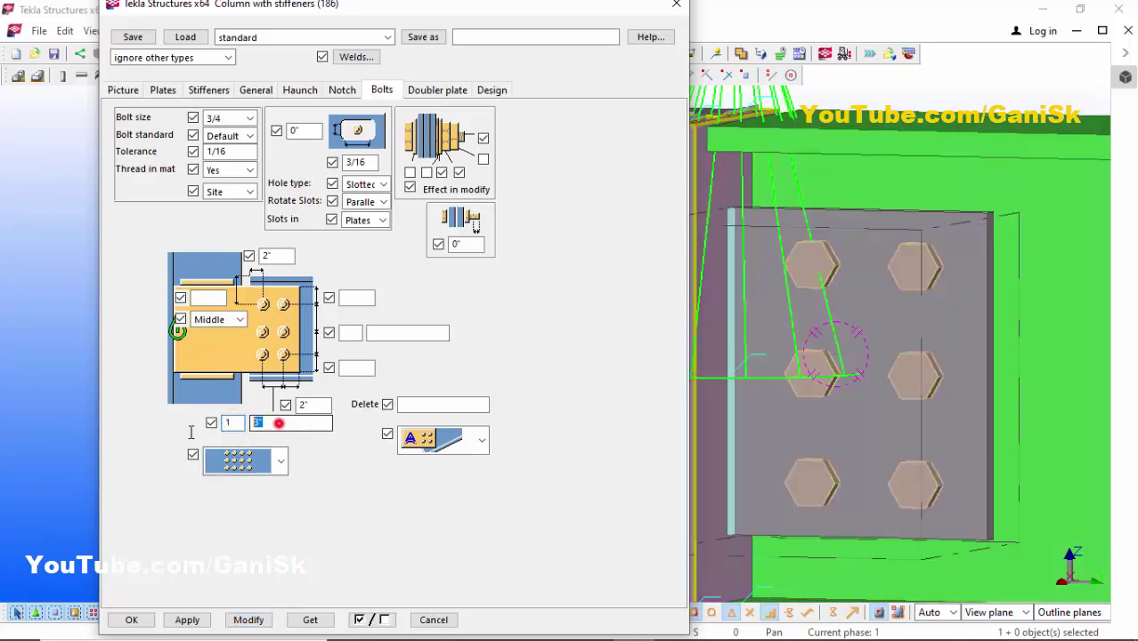
pyautogui.press('Delete')
pyautogui.click(249, 618)
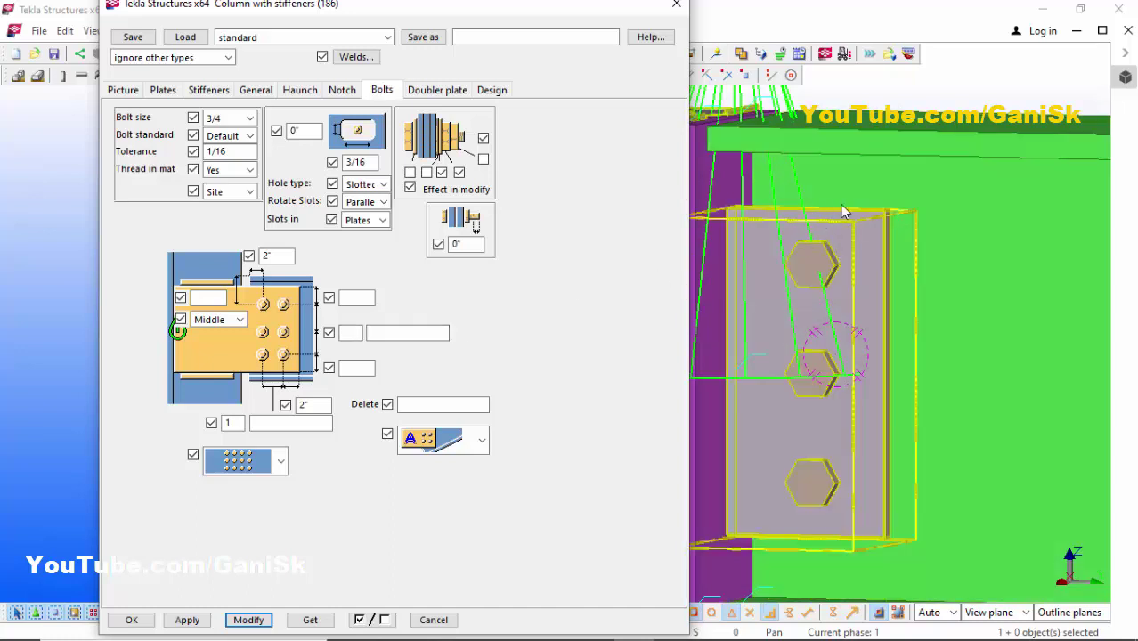
# Set the top bolt edge distance to 2 inches and apply it.
pyautogui.click(364, 298)
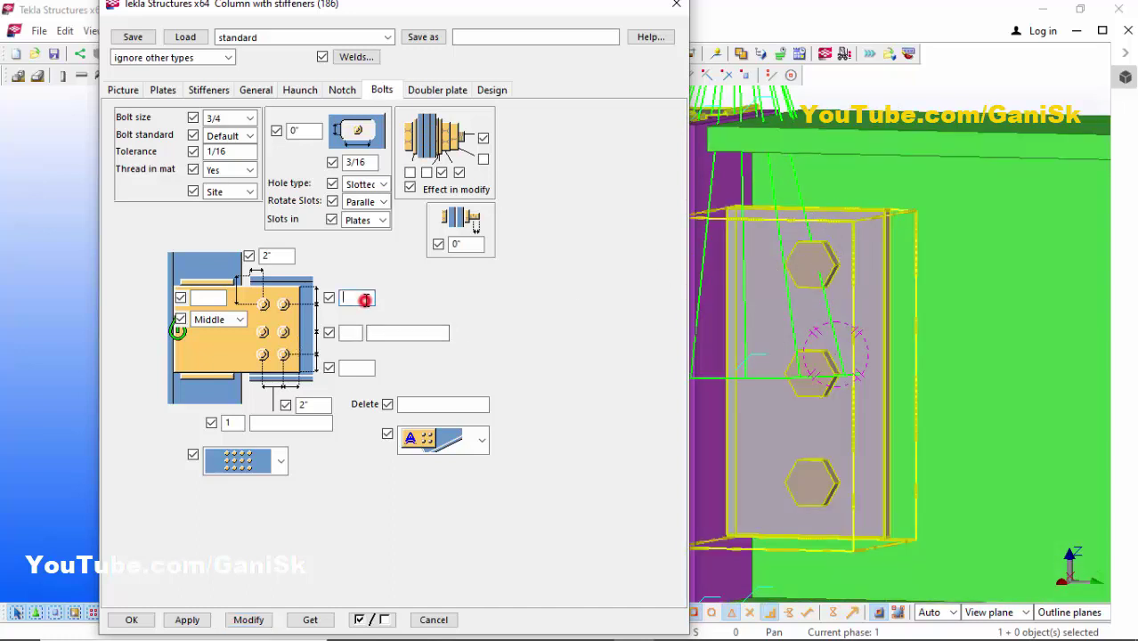
pyautogui.write('2')
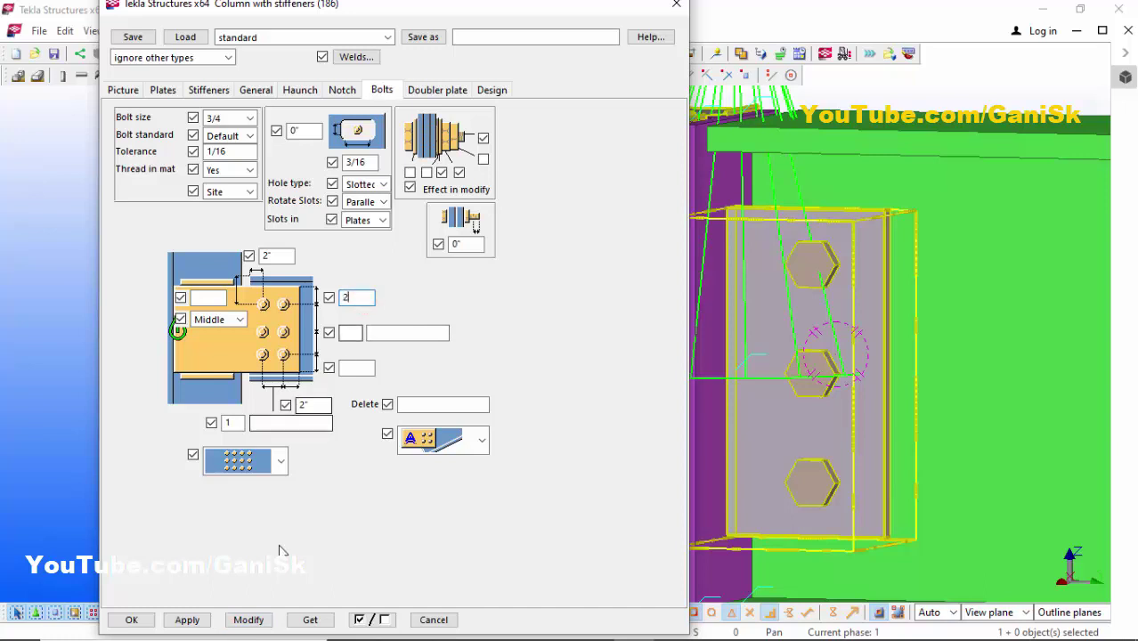
pyautogui.click(248, 620)
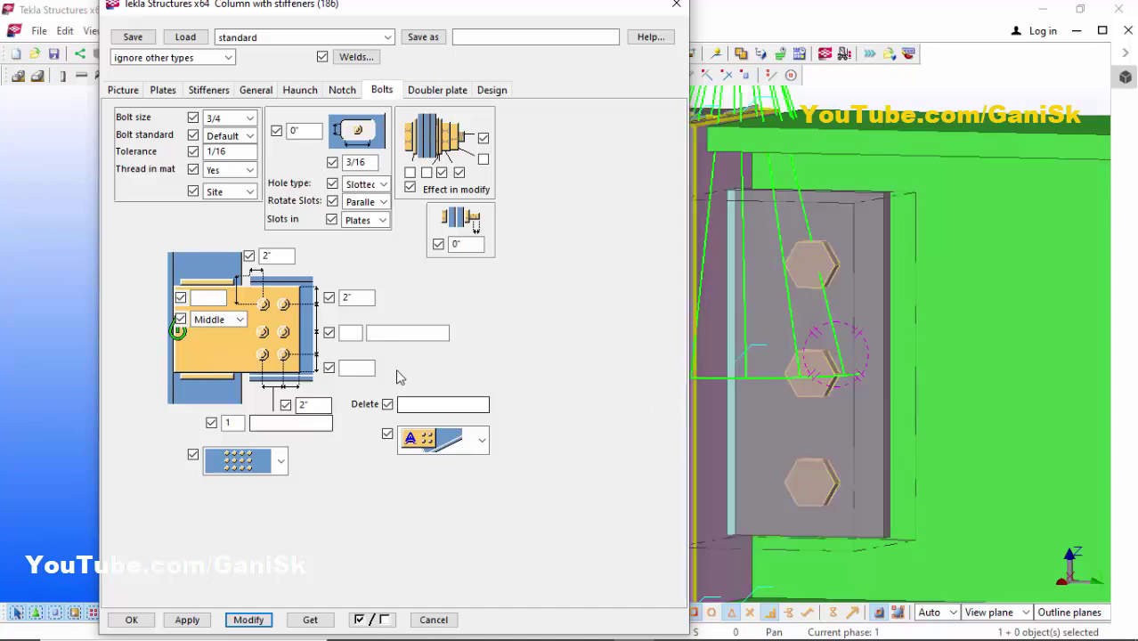
# Set the vertical bolts to three at 3-inch spacing, after trying two at 4 inches.
pyautogui.click(349, 333)
pyautogui.write('2')
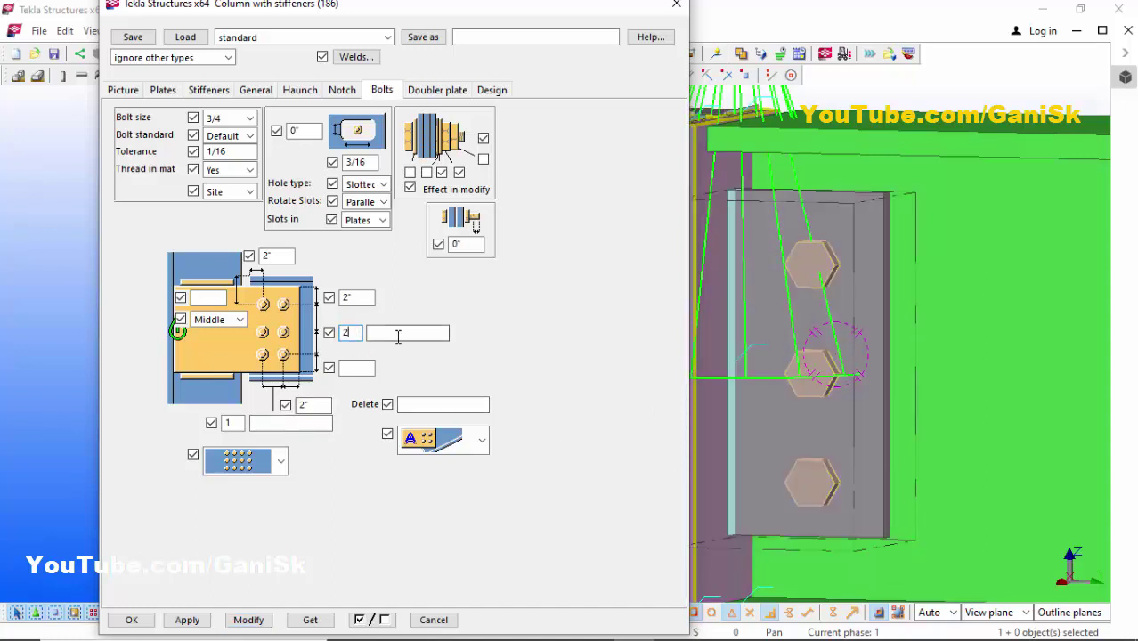
pyautogui.click(396, 334)
pyautogui.write('4')
pyautogui.click(248, 619)
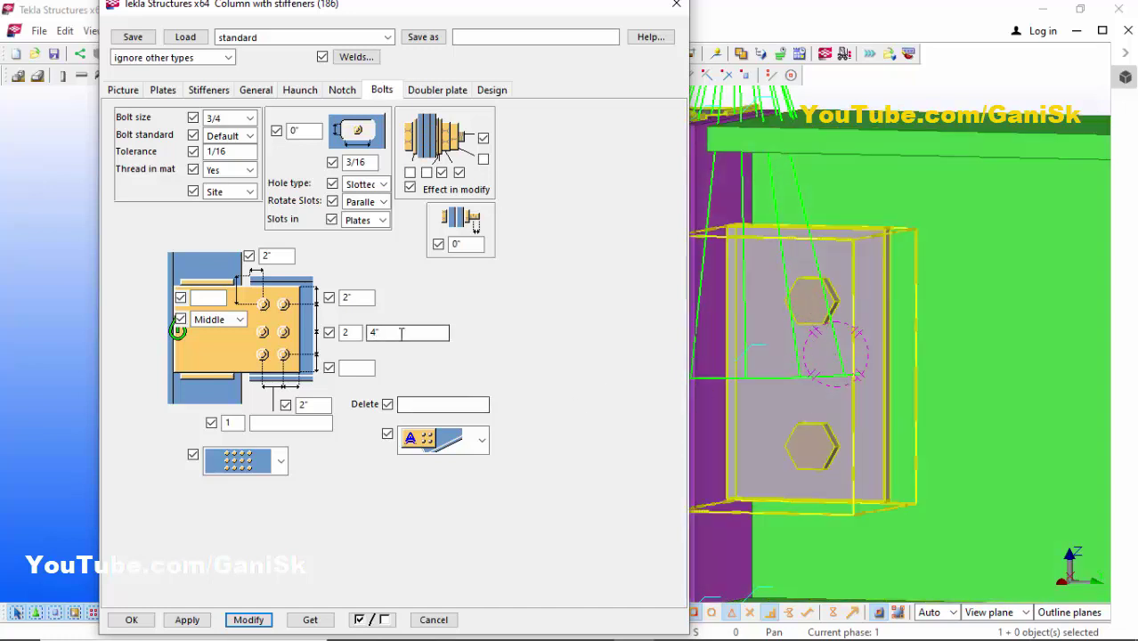
pyautogui.doubleClick(356, 333)
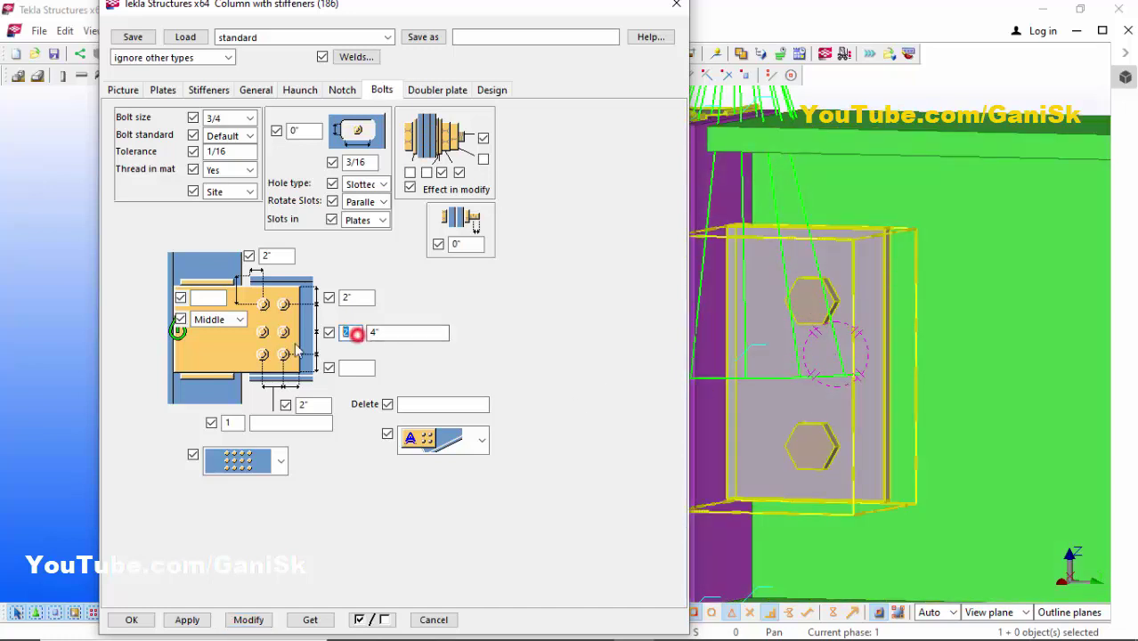
pyautogui.doubleClick(408, 333)
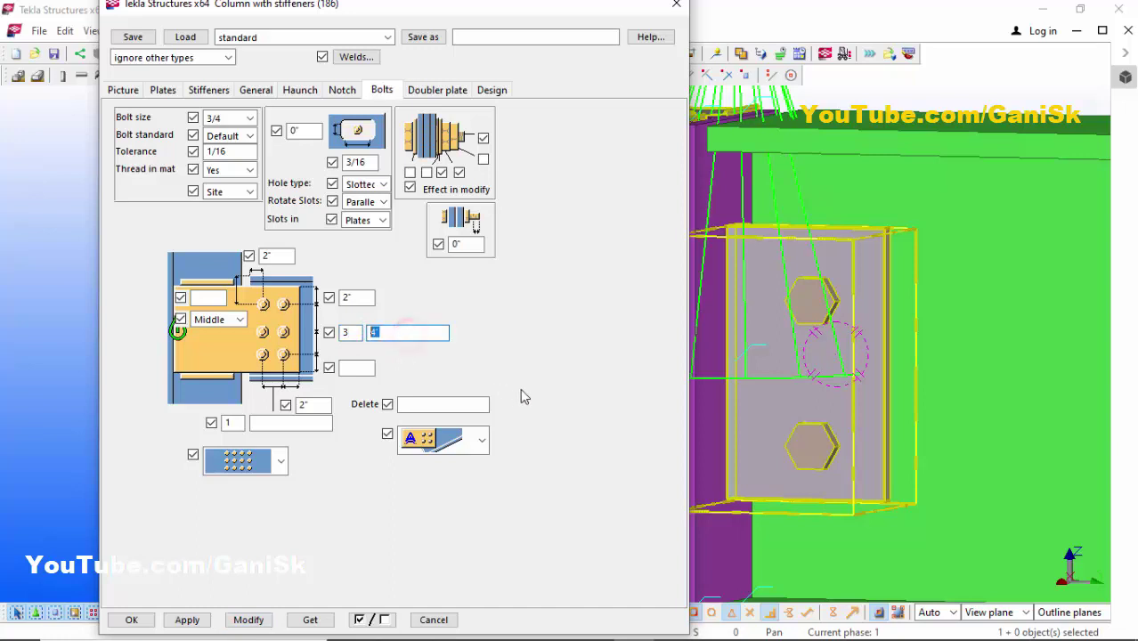
pyautogui.write('3')
pyautogui.click(249, 620)
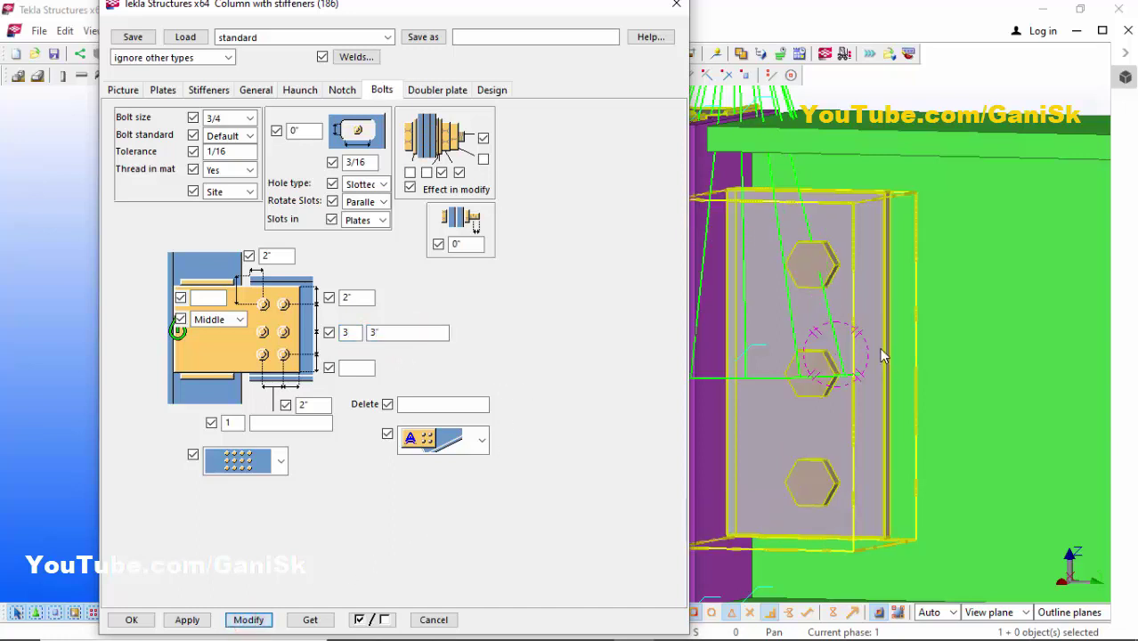
# Set the bottom bolt edge distance to 2 inches and apply it.
pyautogui.scroll(2, 851, 326)
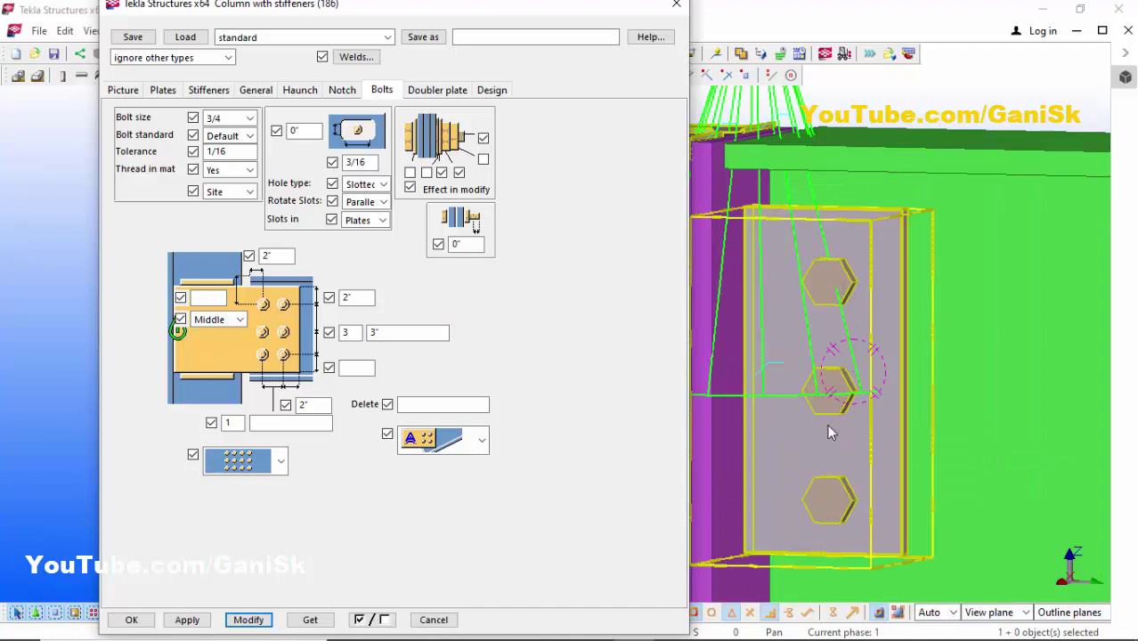
pyautogui.scroll(-2, 830, 415)
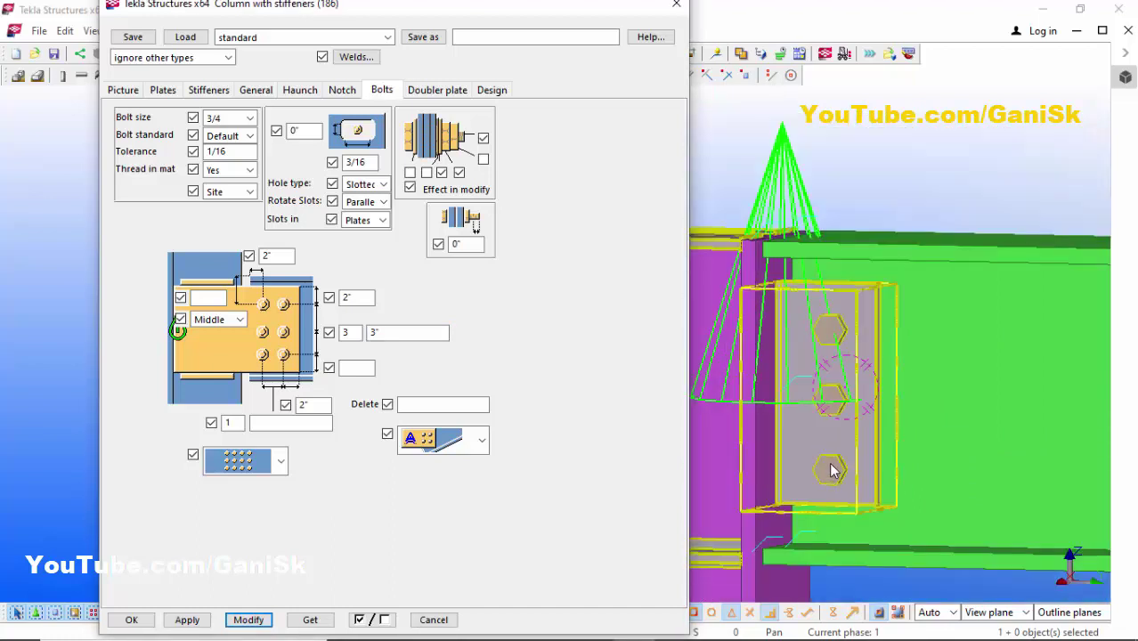
pyautogui.click(352, 367)
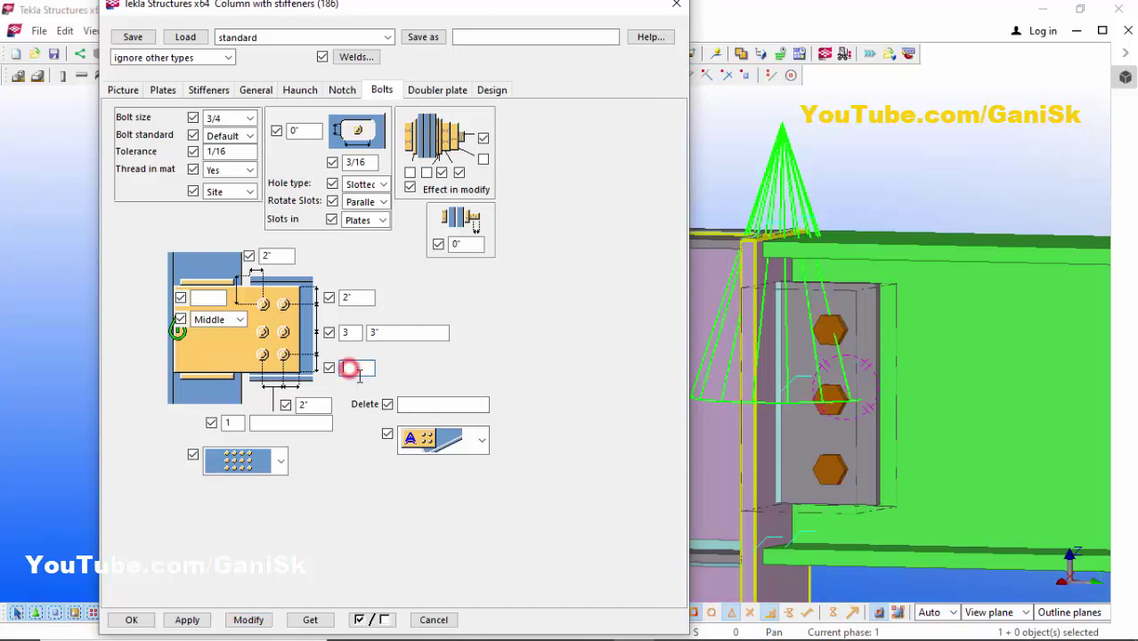
pyautogui.write('2')
pyautogui.click(248, 619)
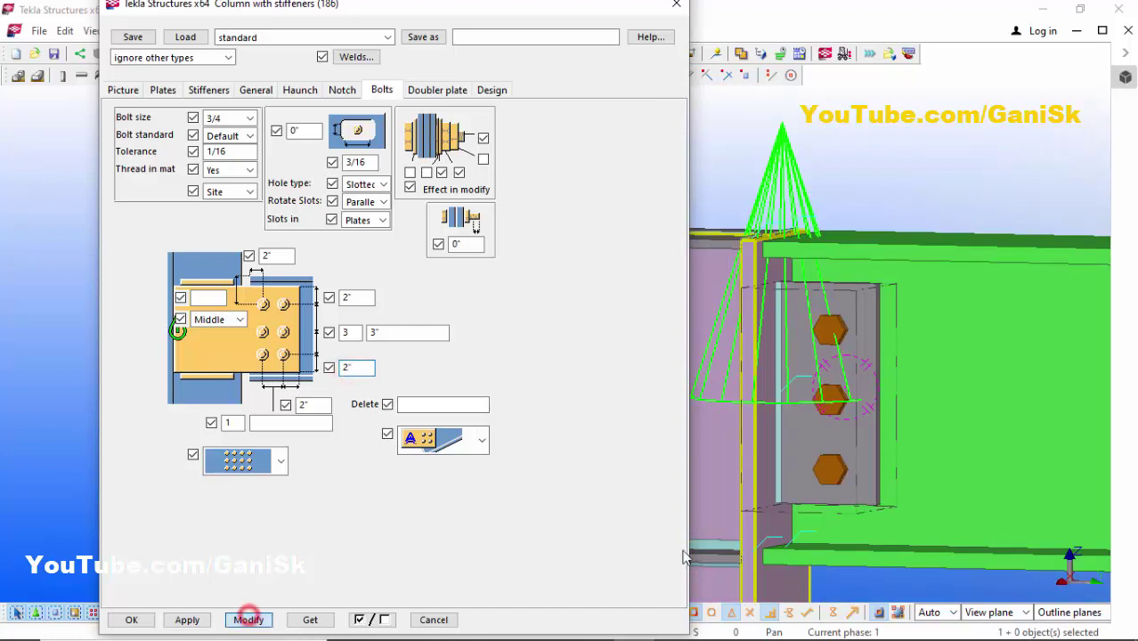
pyautogui.scroll(2, 835, 490)
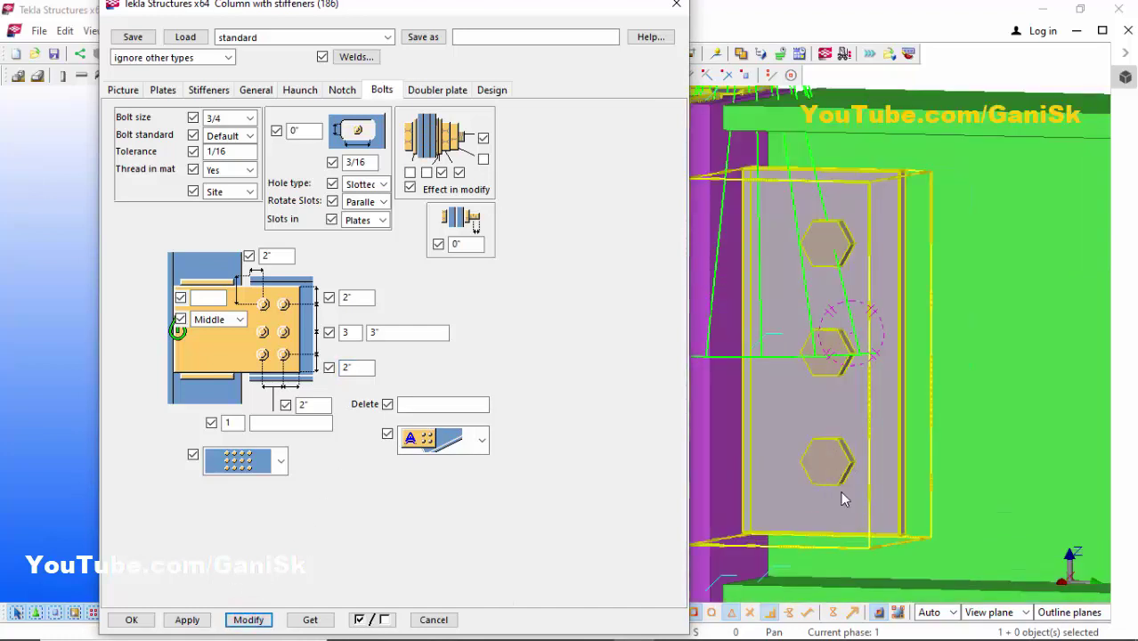
# Rotate the view onto the beam's top plates, interrupt picking, and show the Stiffeners tab.
pyautogui.scroll(-3, 835, 450)
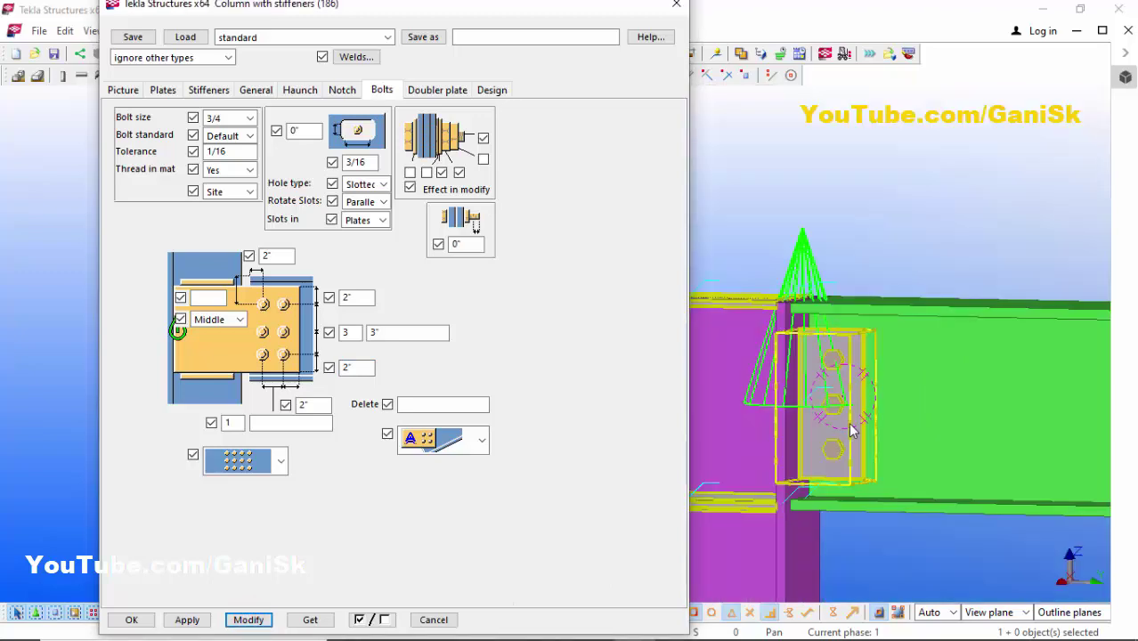
pyautogui.keyDown('ctrl'); pyautogui.moveTo(835, 449); pyautogui.dragTo(853, 258, button='middle'); pyautogui.keyUp('ctrl')
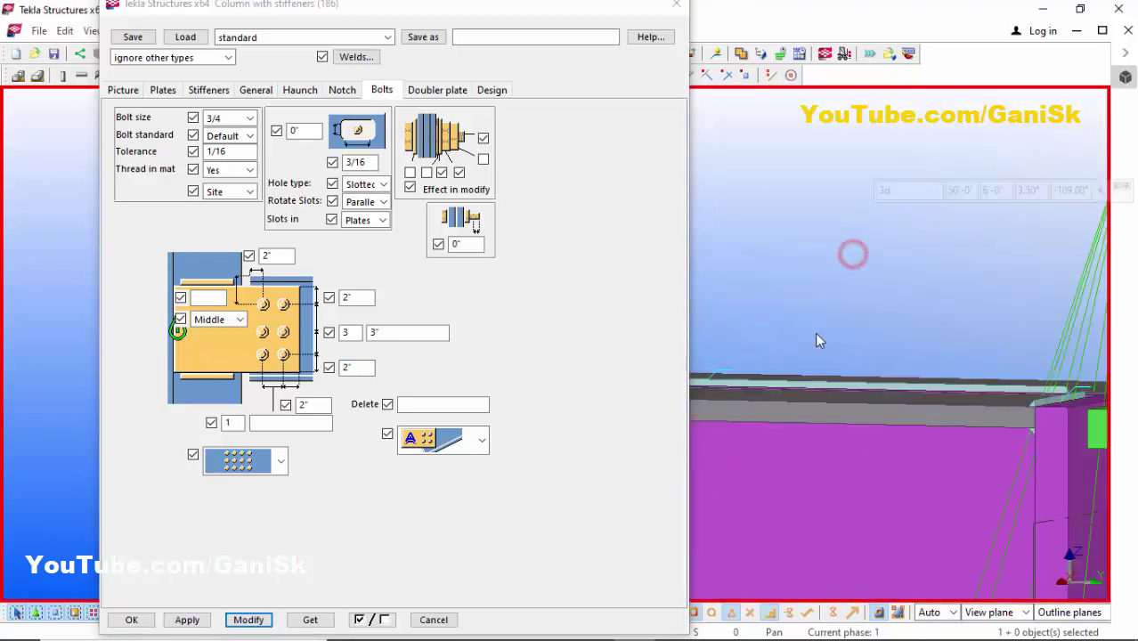
pyautogui.keyDown('ctrl'); pyautogui.moveTo(818, 401); pyautogui.dragTo(899, 401, button='middle'); pyautogui.keyUp('ctrl')
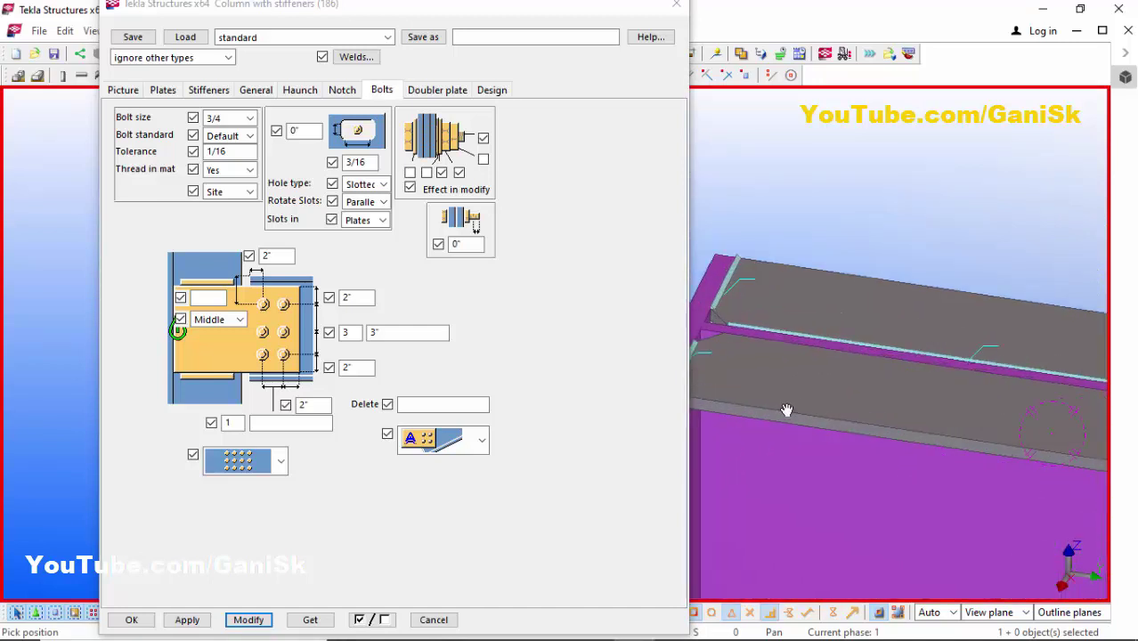
pyautogui.keyDown('ctrl'); pyautogui.moveTo(817, 421); pyautogui.dragTo(856, 379, button='middle'); pyautogui.keyUp('ctrl')
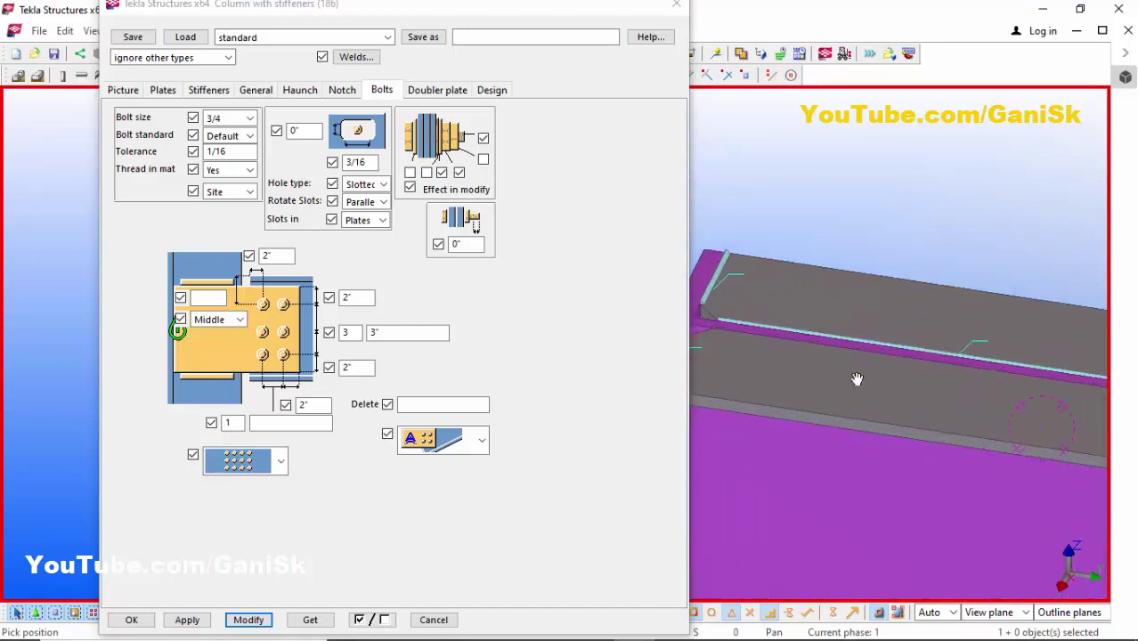
pyautogui.rightClick(834, 360)
pyautogui.click(856, 368)
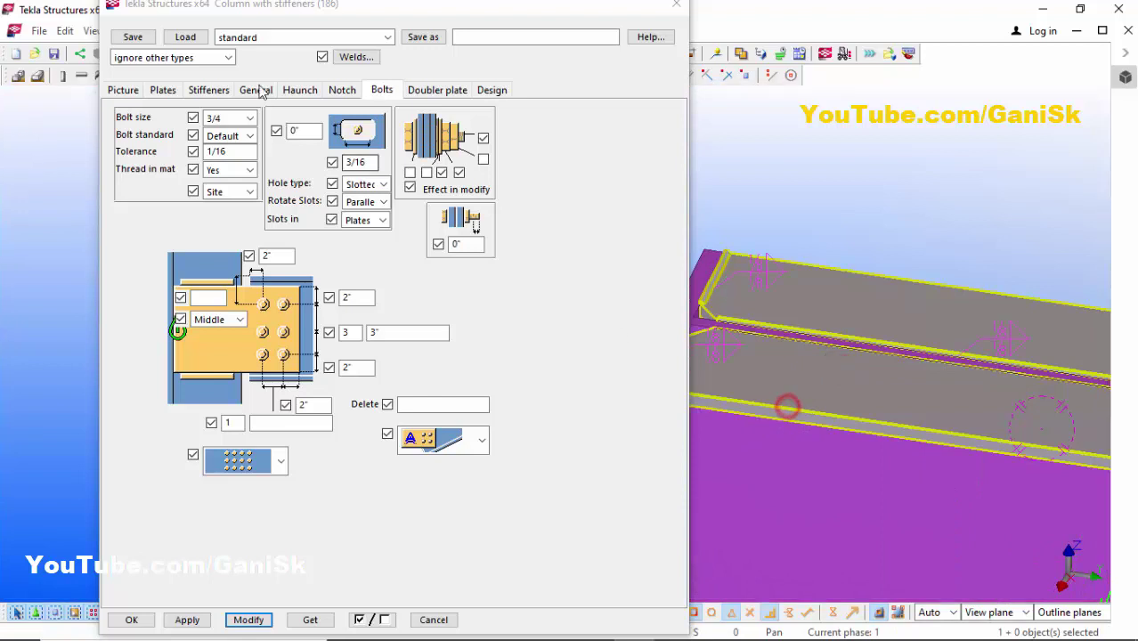
pyautogui.click(208, 91)
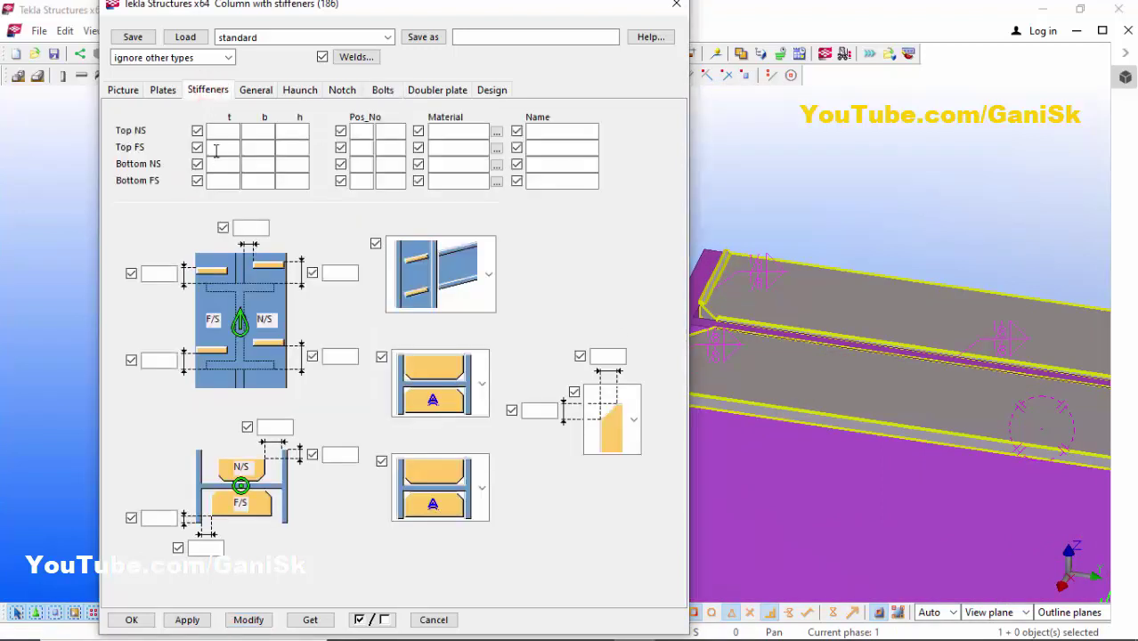
# Set the top near-side and far-side stiffener thickness to 1/4 and apply.
pyautogui.click(224, 131)
pyautogui.doubleClick(219, 131)
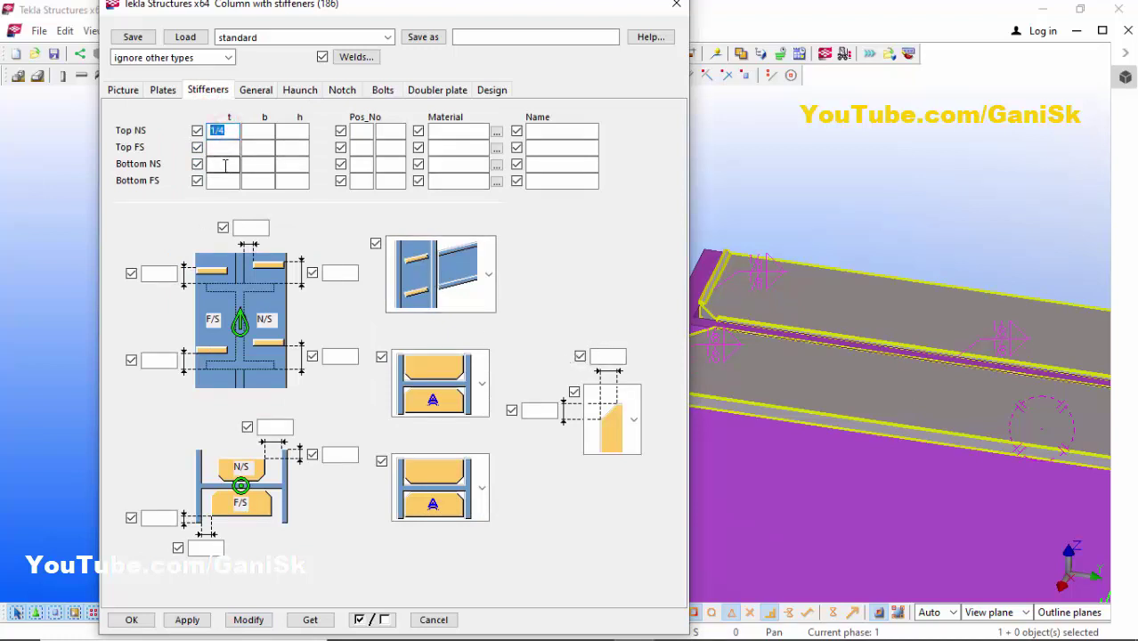
pyautogui.click(224, 150)
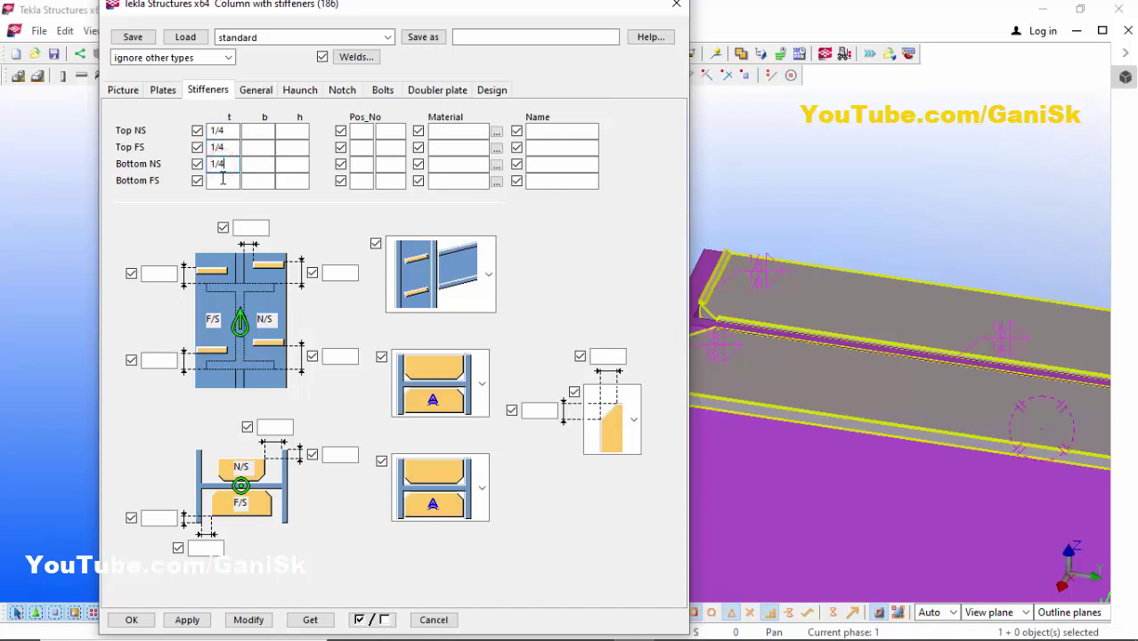
pyautogui.write('1/4')
pyautogui.scroll(3, 819, 383)
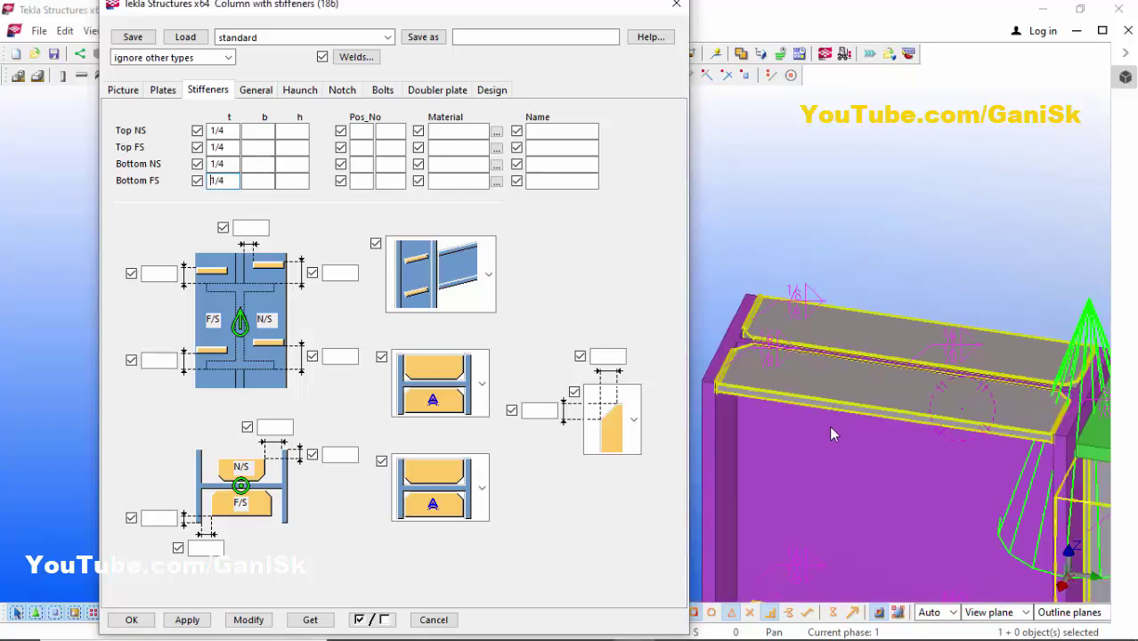
pyautogui.click(249, 620)
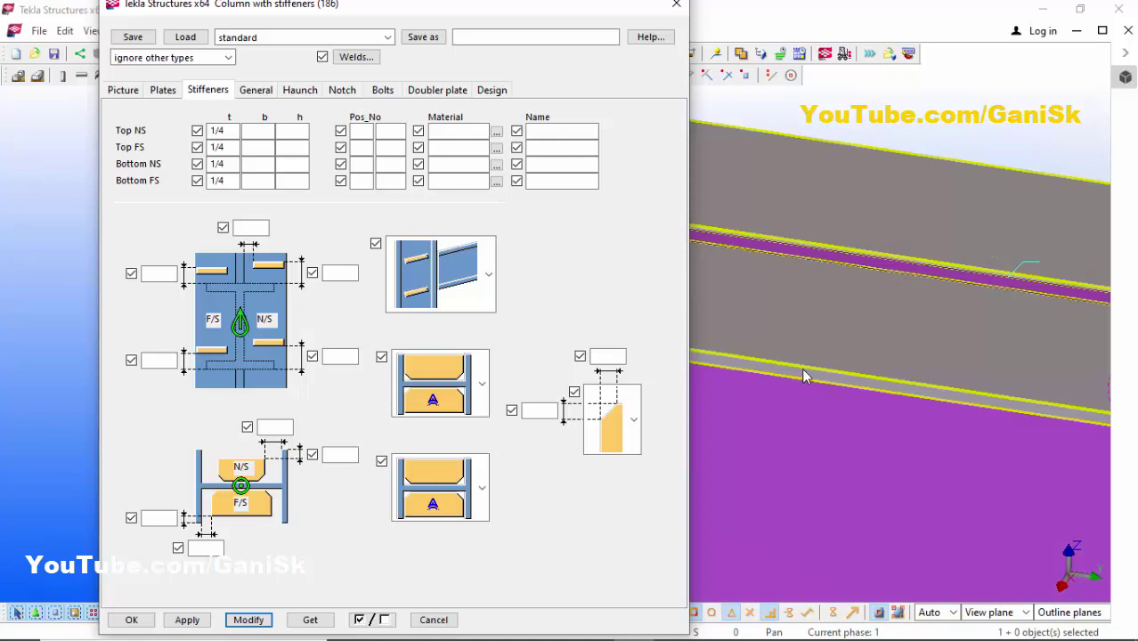
# Give the stiffeners 1/2 by 1/2 chamfers and update the joint.
pyautogui.scroll(-5, 802, 377)
pyautogui.scroll(6, 775, 378)
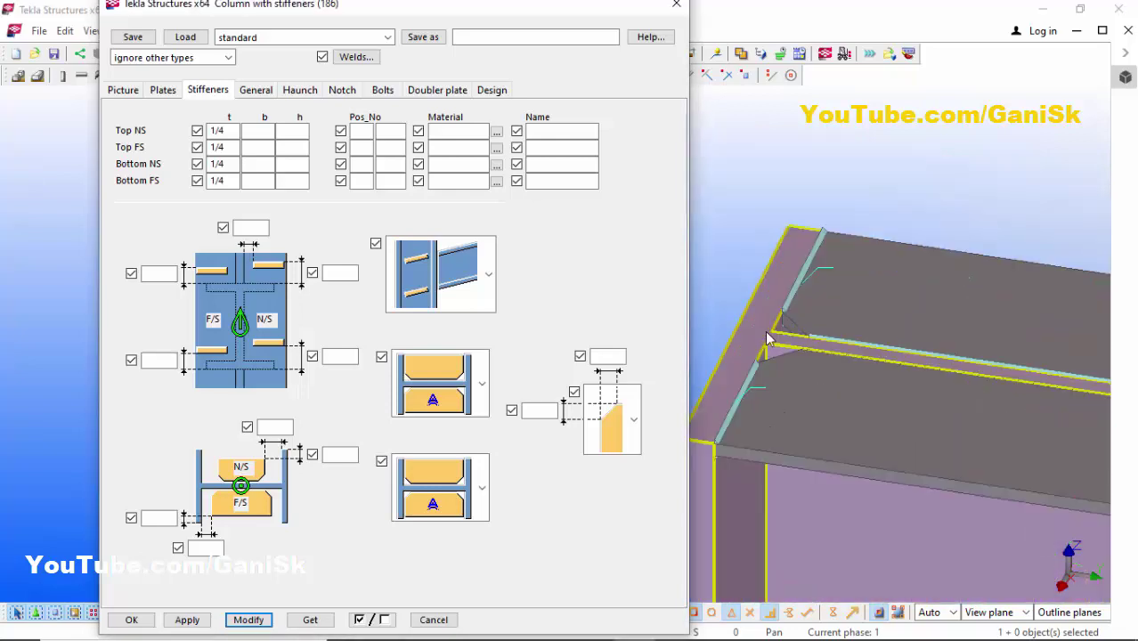
pyautogui.scroll(2, 768, 378)
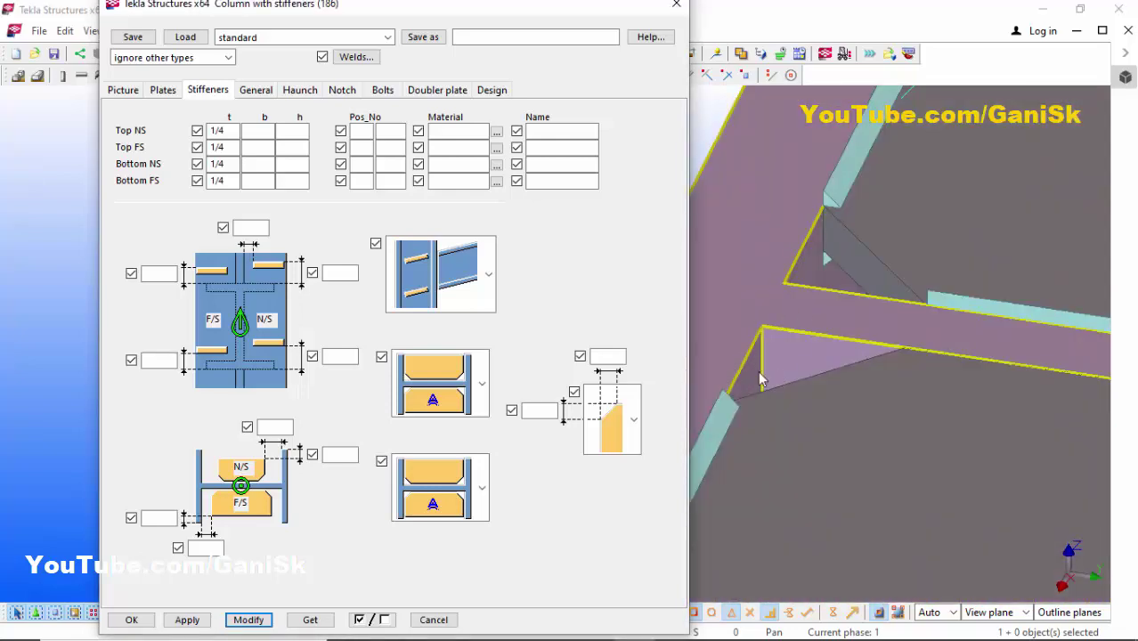
pyautogui.click(543, 409)
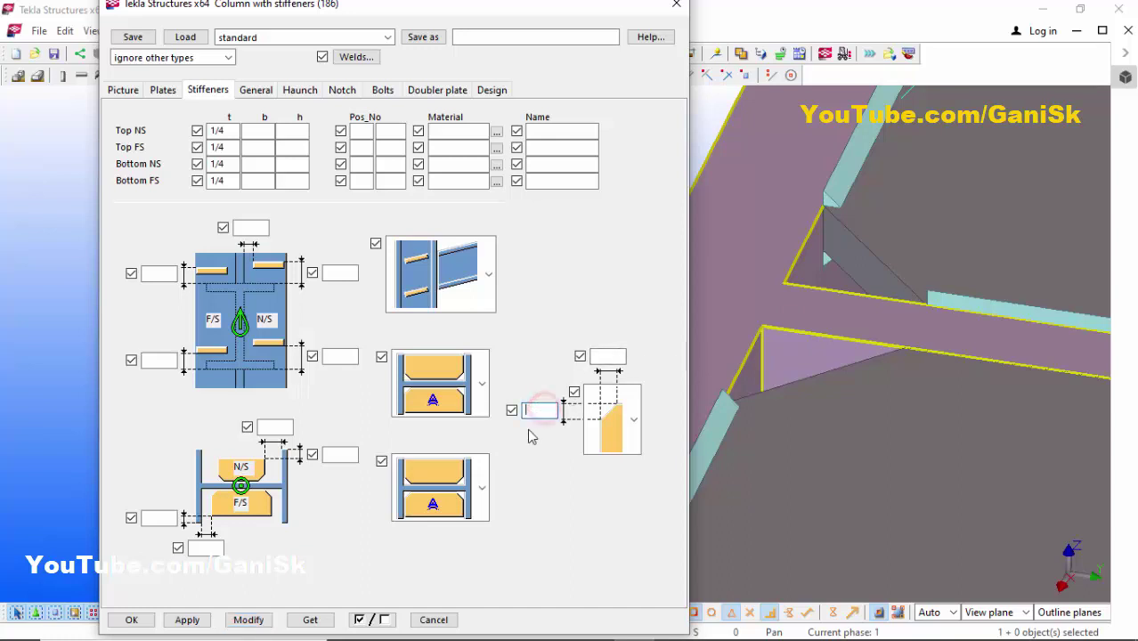
pyautogui.click(600, 357)
pyautogui.write('1/2')
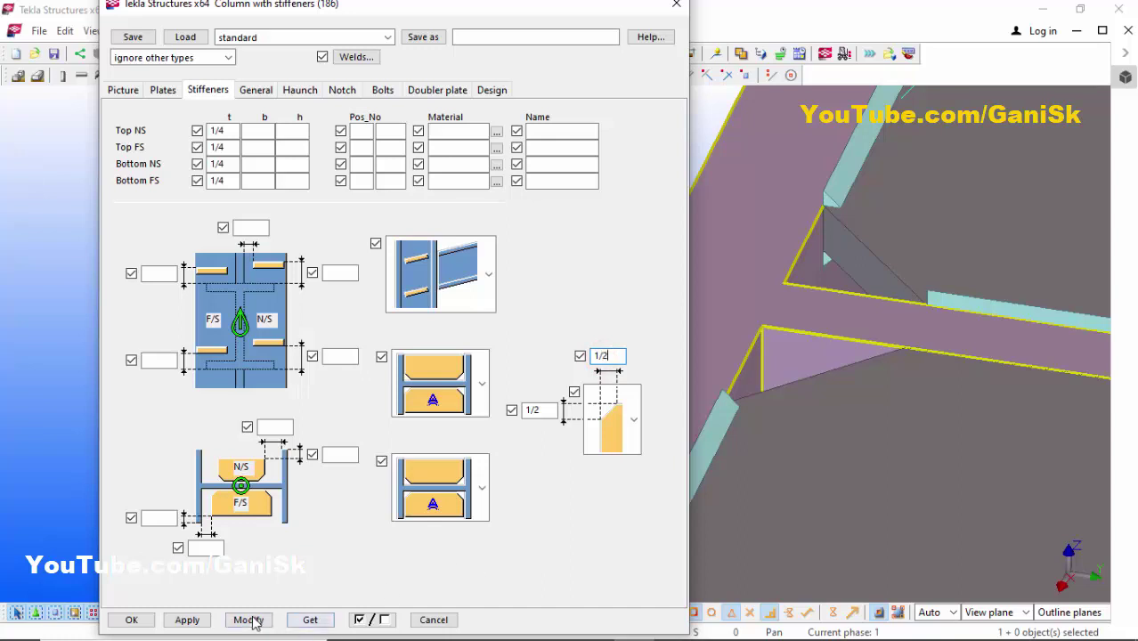
pyautogui.click(248, 621)
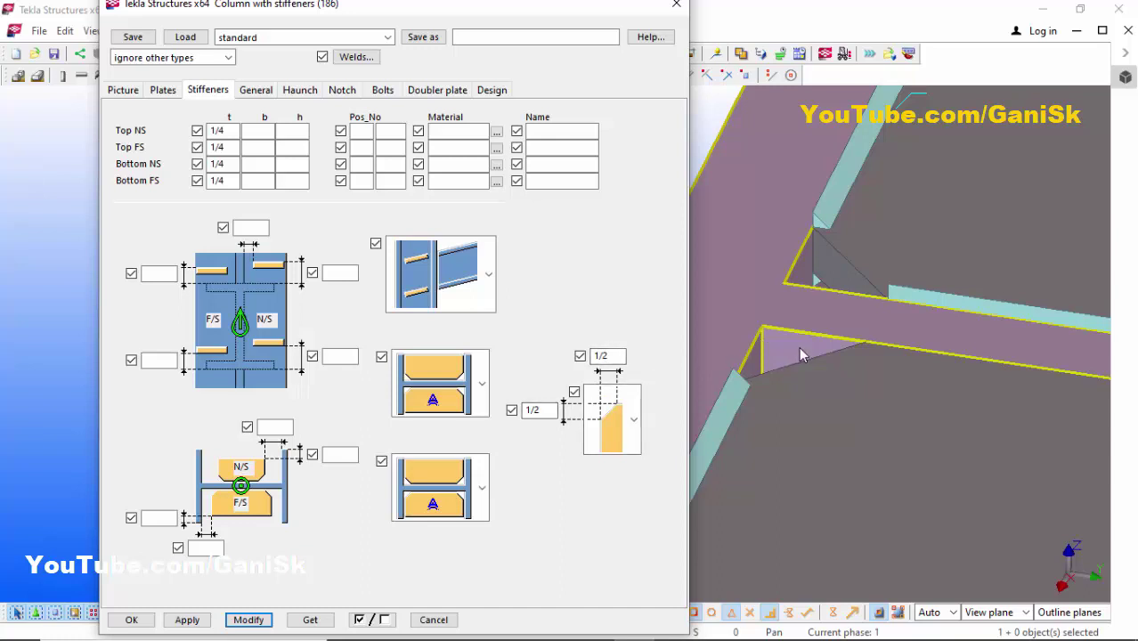
pyautogui.scroll(-5, 812, 341)
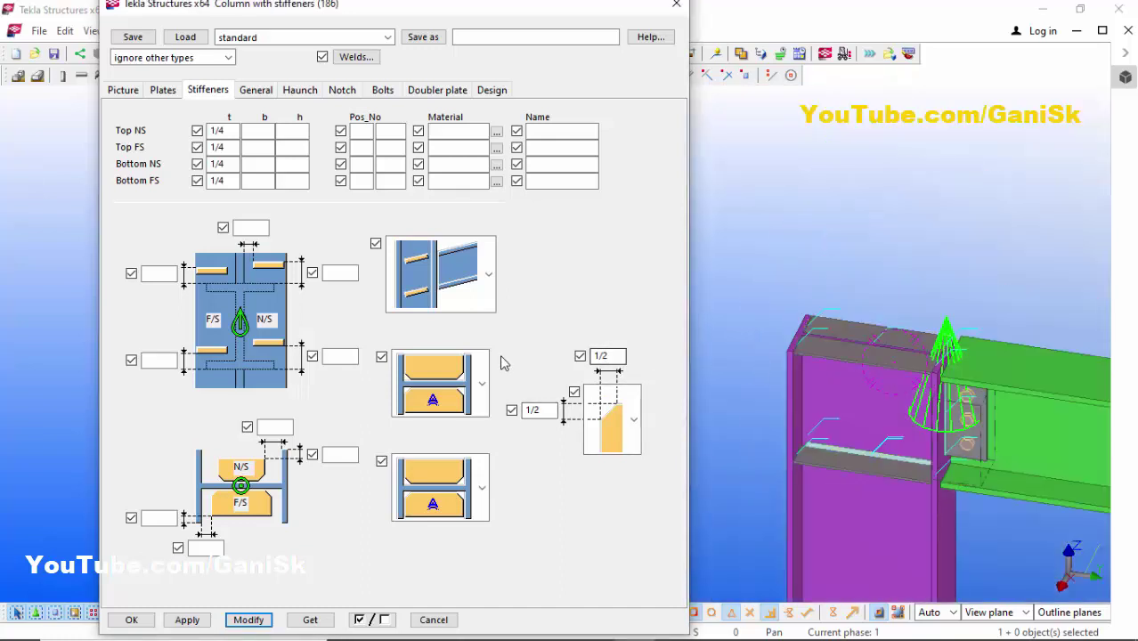
# Choose a different middle column stiffener layout and update the joint.
pyautogui.click(474, 478)
pyautogui.click(470, 464)
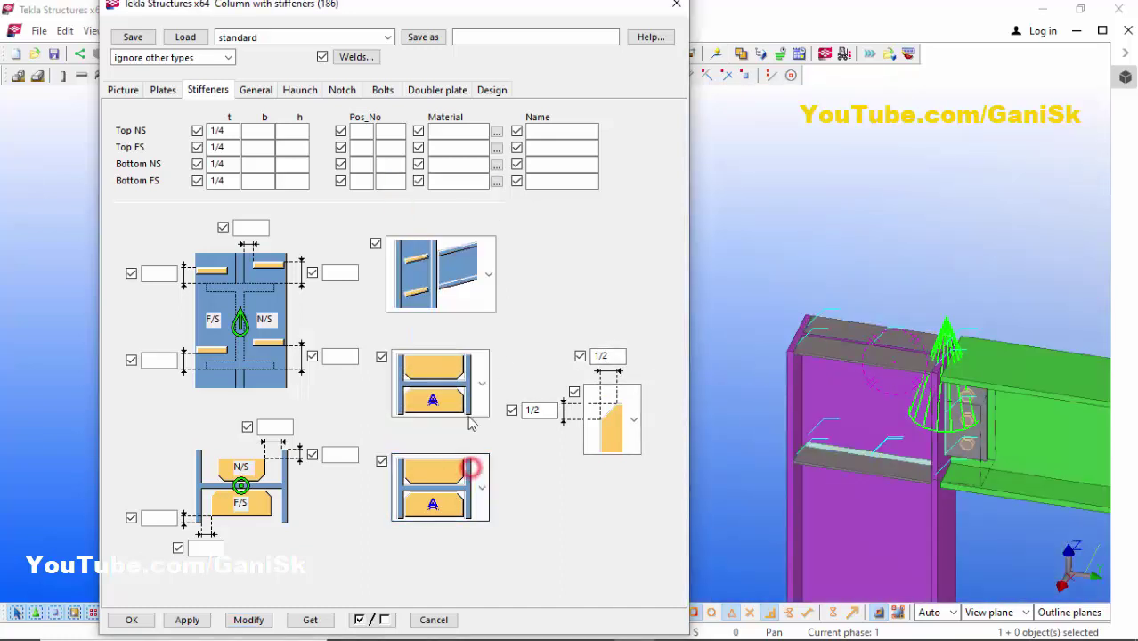
pyautogui.click(483, 379)
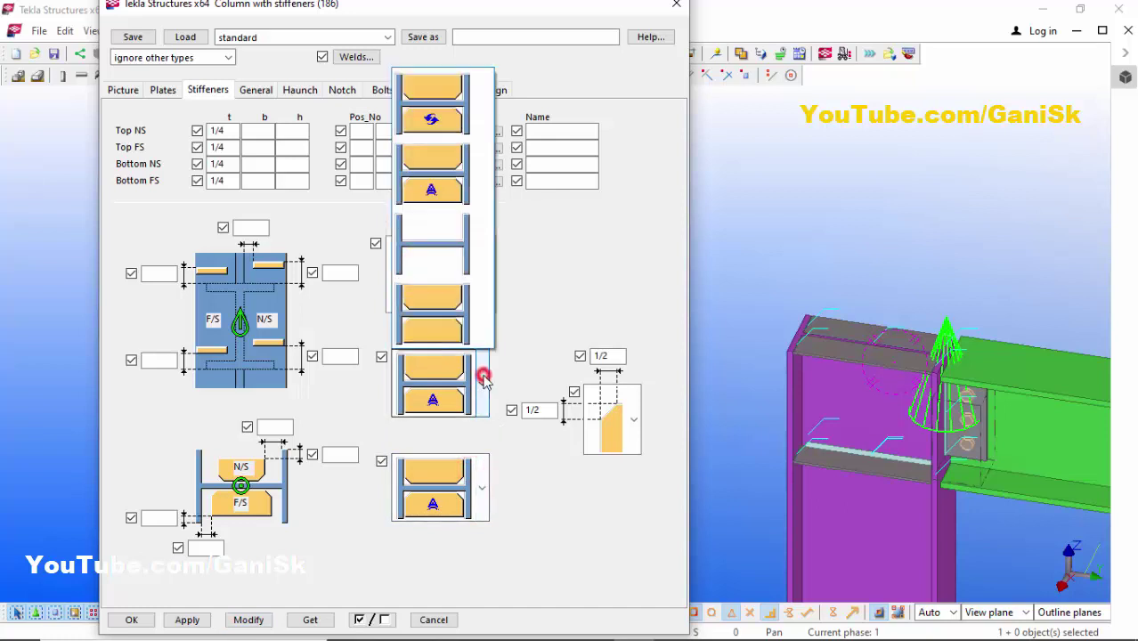
pyautogui.click(435, 264)
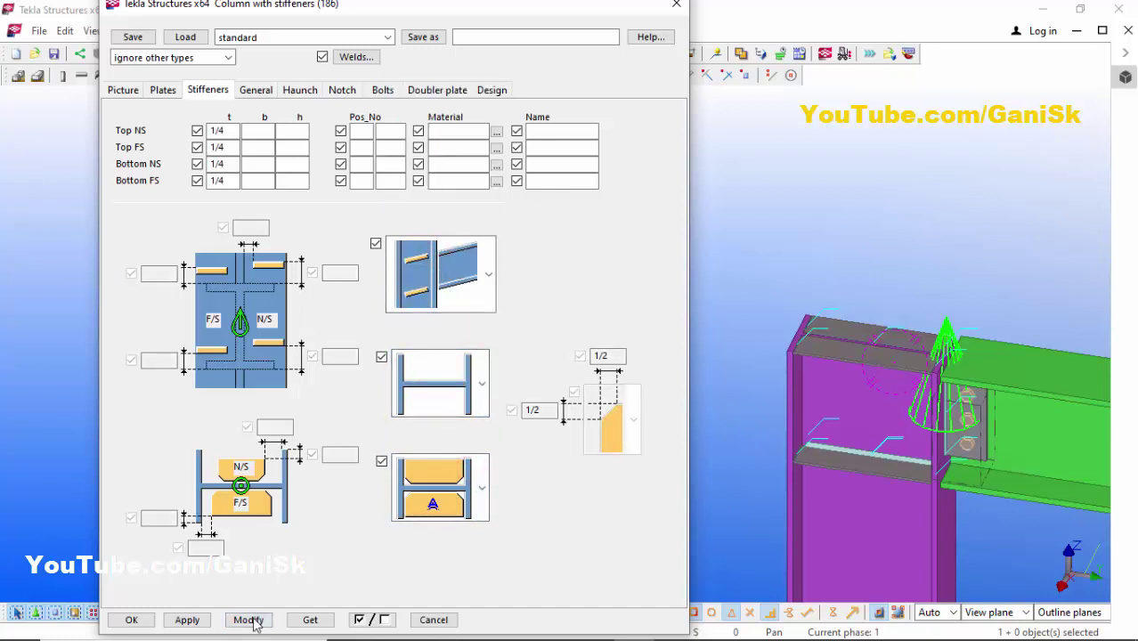
pyautogui.scroll(3, 846, 383)
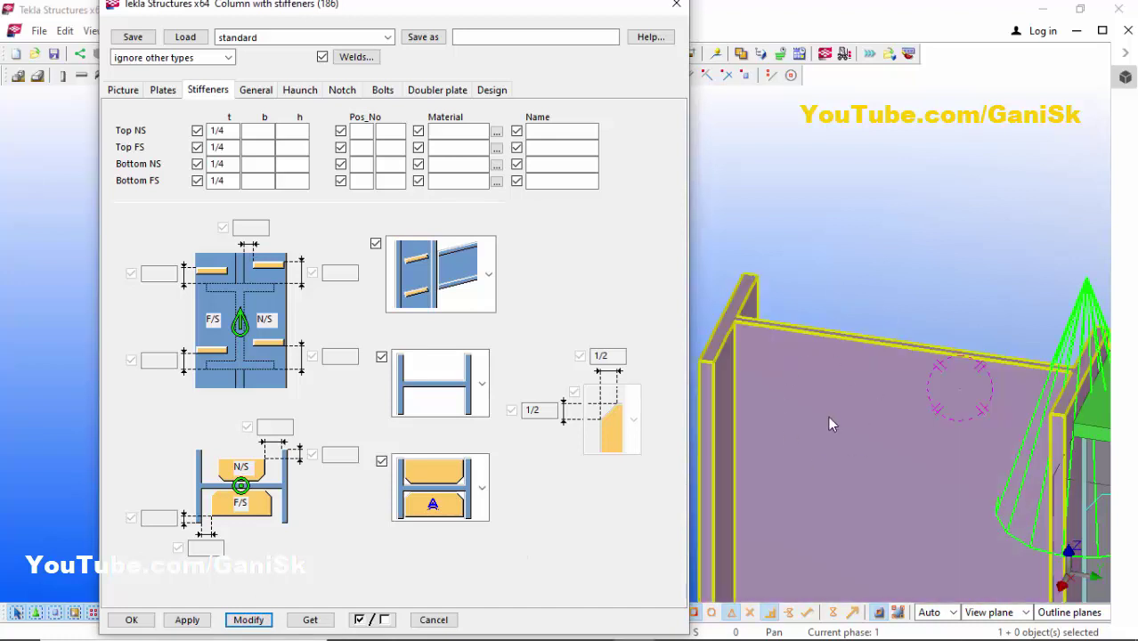
pyautogui.click(481, 386)
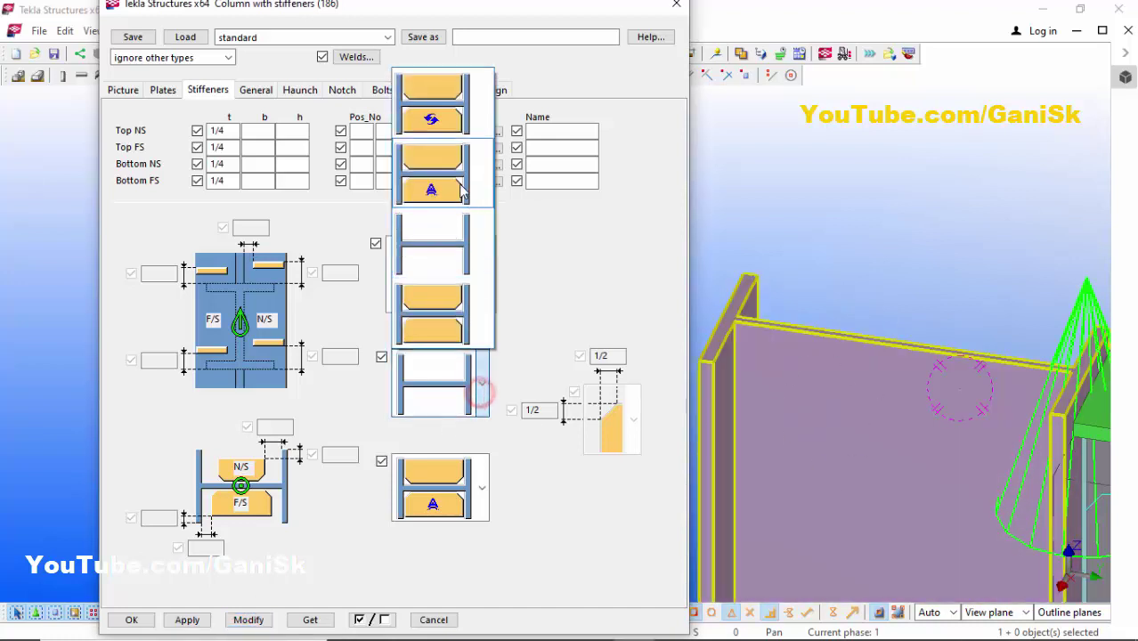
pyautogui.click(444, 133)
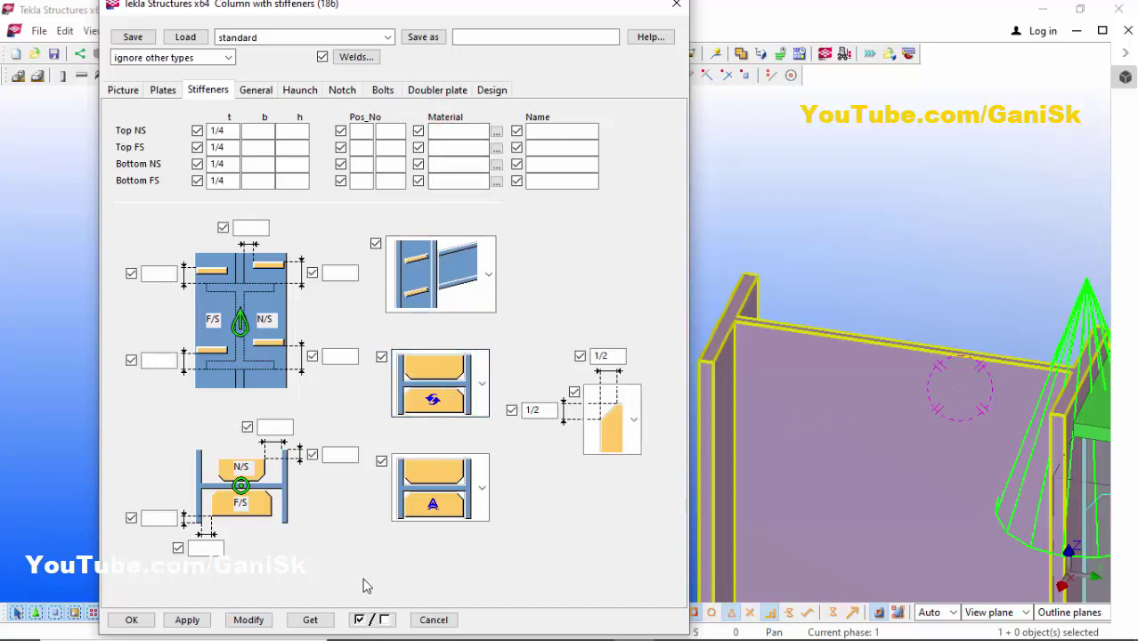
pyautogui.click(248, 619)
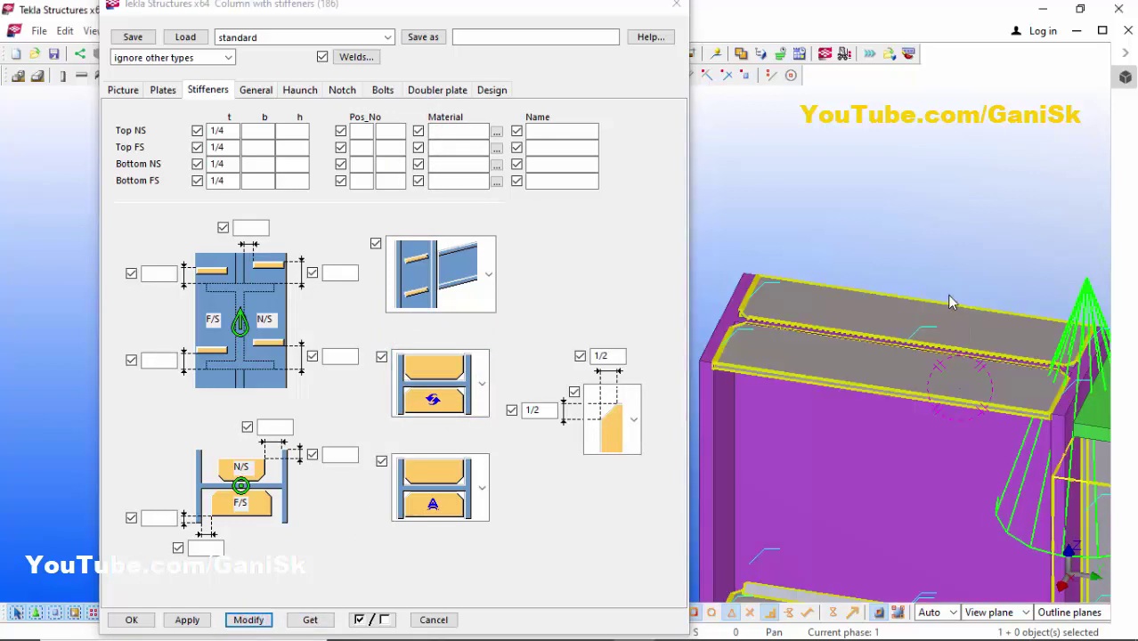
# Apply the connection settings, close the dialog, and activate the 3D view.
pyautogui.scroll(-3, 1013, 360)
pyautogui.scroll(3, 926, 321)
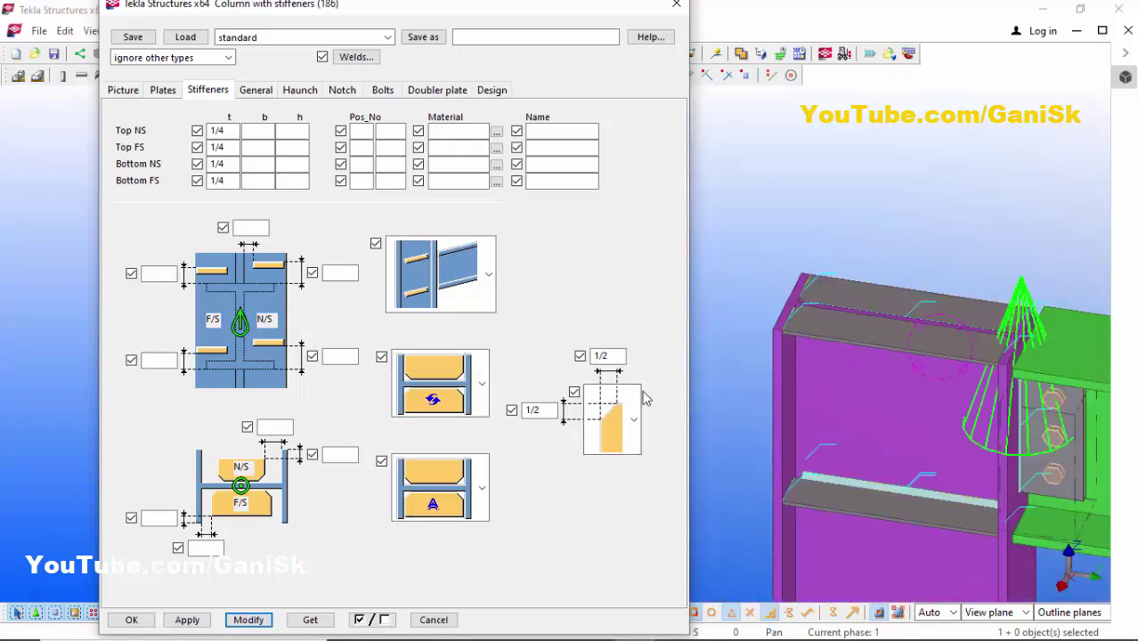
pyautogui.click(187, 620)
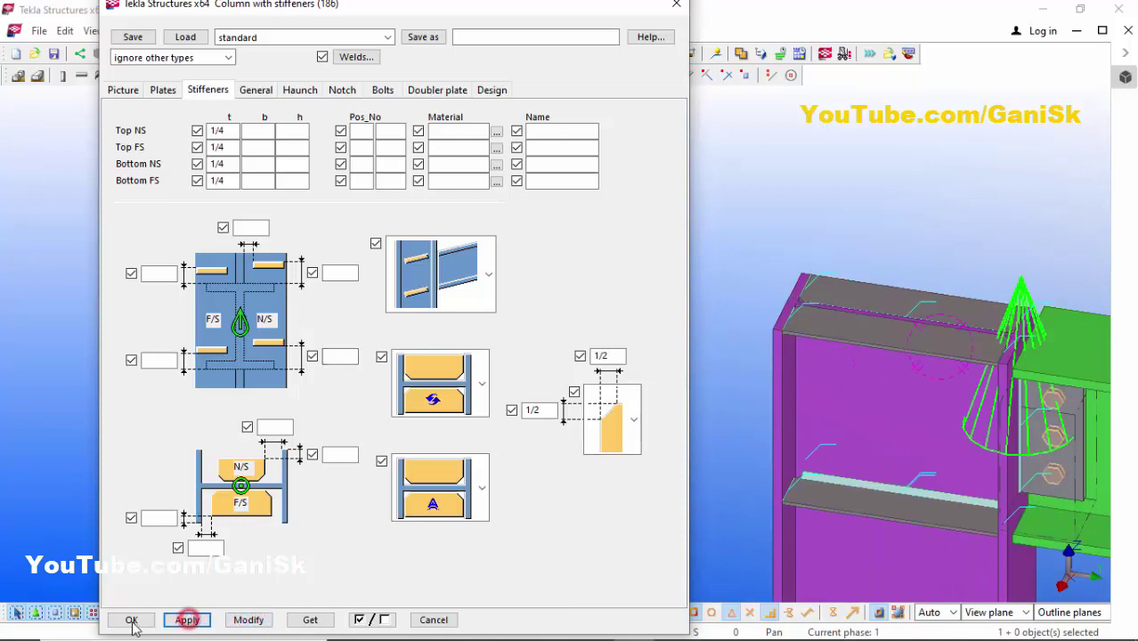
pyautogui.click(131, 620)
pyautogui.click(585, 312)
# Redraw the 3D model view.
pyautogui.rightClick(535, 236)
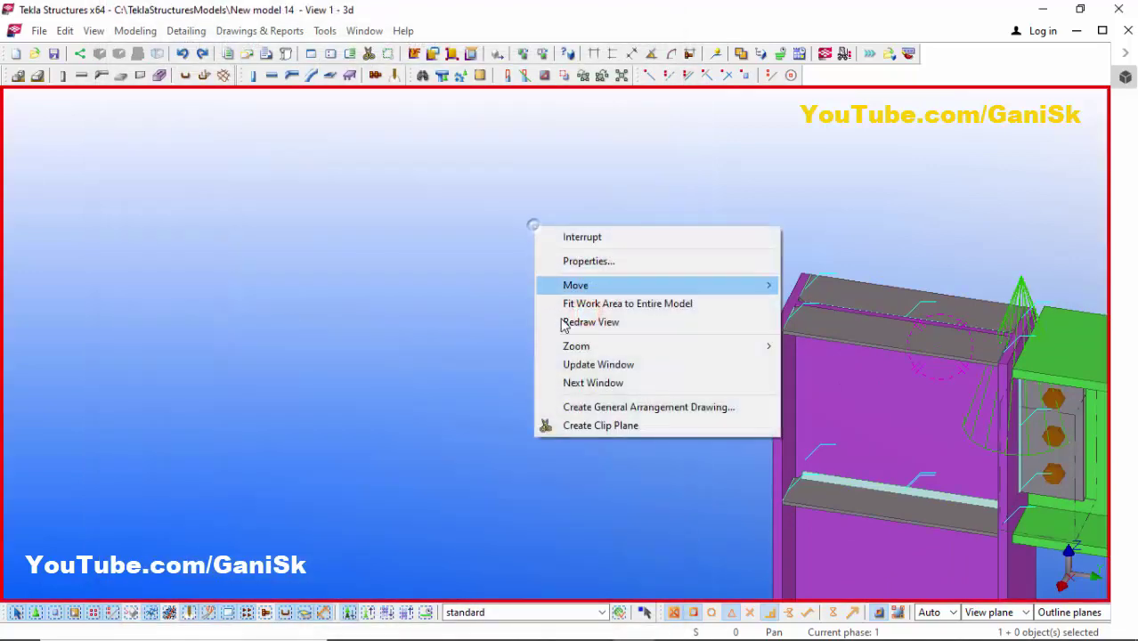
pyautogui.click(556, 320)
pyautogui.scroll(-3, 314, 450)
pyautogui.scroll(-3, 314, 450)
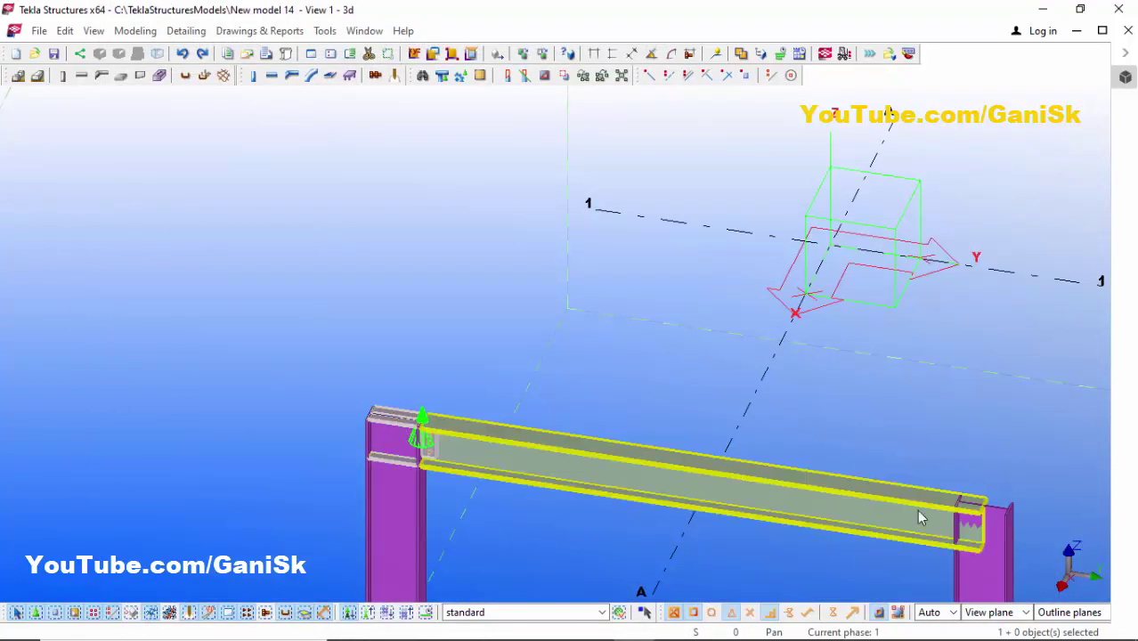
pyautogui.scroll(4, 454, 445)
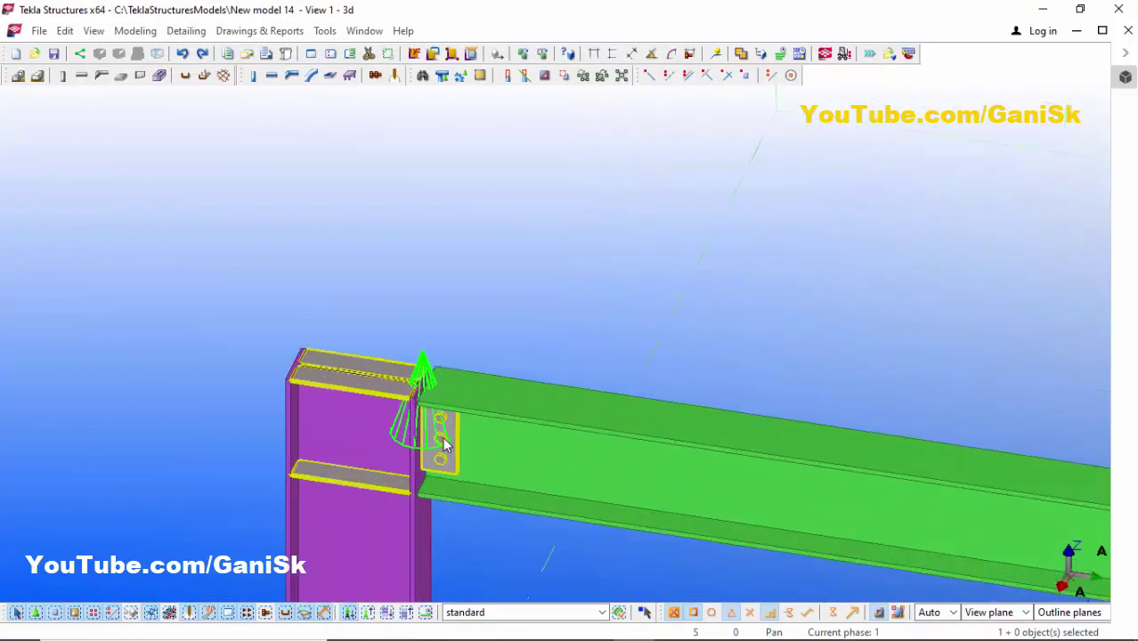
pyautogui.scroll(2, 450, 450)
# Make the left connection's settings current, close the dialog, and zoom out.
pyautogui.doubleClick(445, 464)
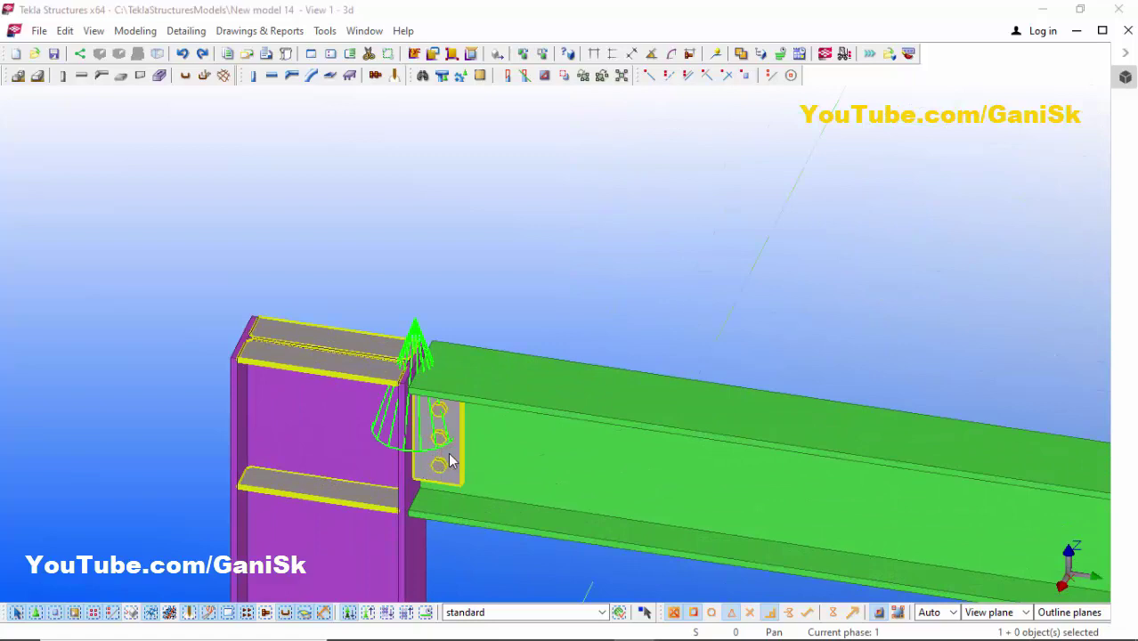
pyautogui.click(187, 621)
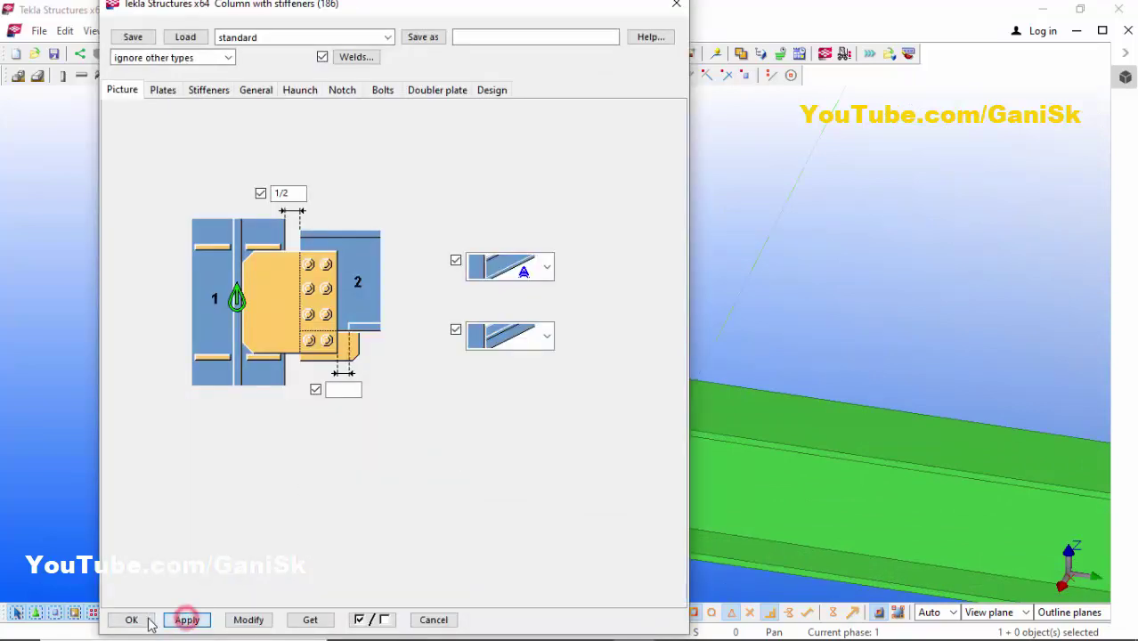
pyautogui.click(135, 619)
pyautogui.scroll(-5, 329, 412)
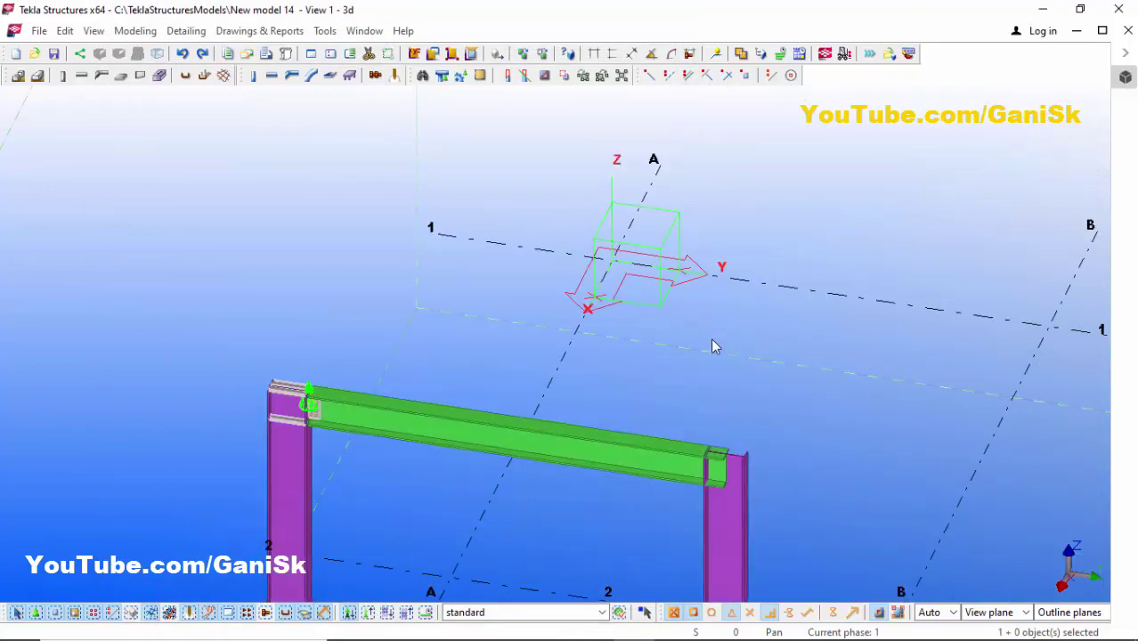
# Place a Column with stiffeners (186) connection from the right column to the beam.
pyautogui.hotkey('ctrl', 'f')
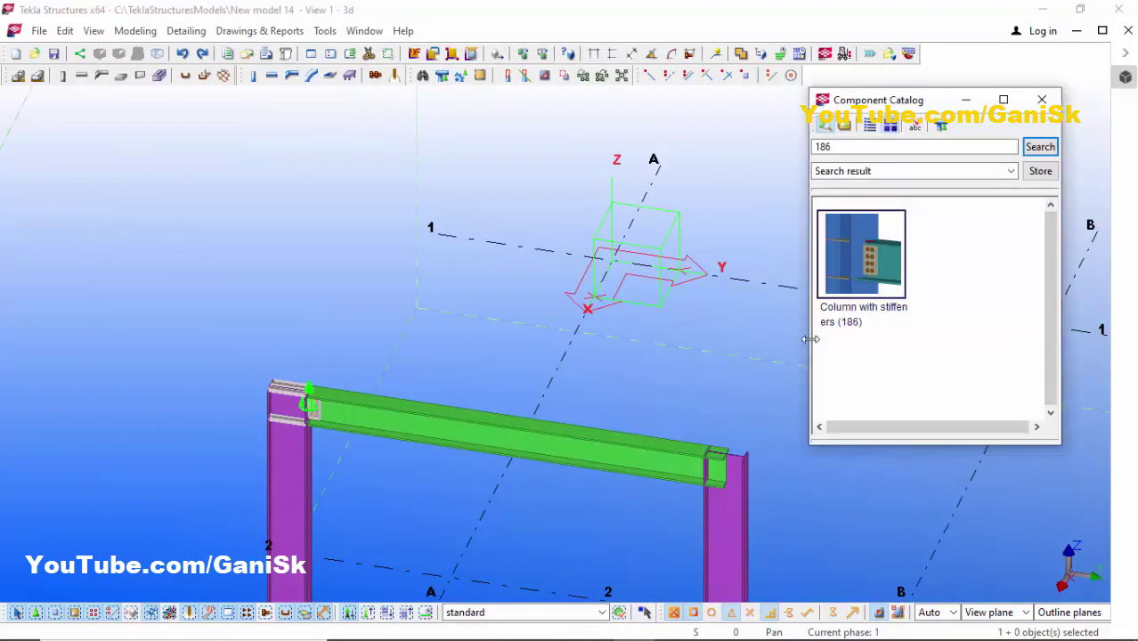
pyautogui.doubleClick(877, 267)
pyautogui.scroll(5, 738, 501)
pyautogui.click(726, 512)
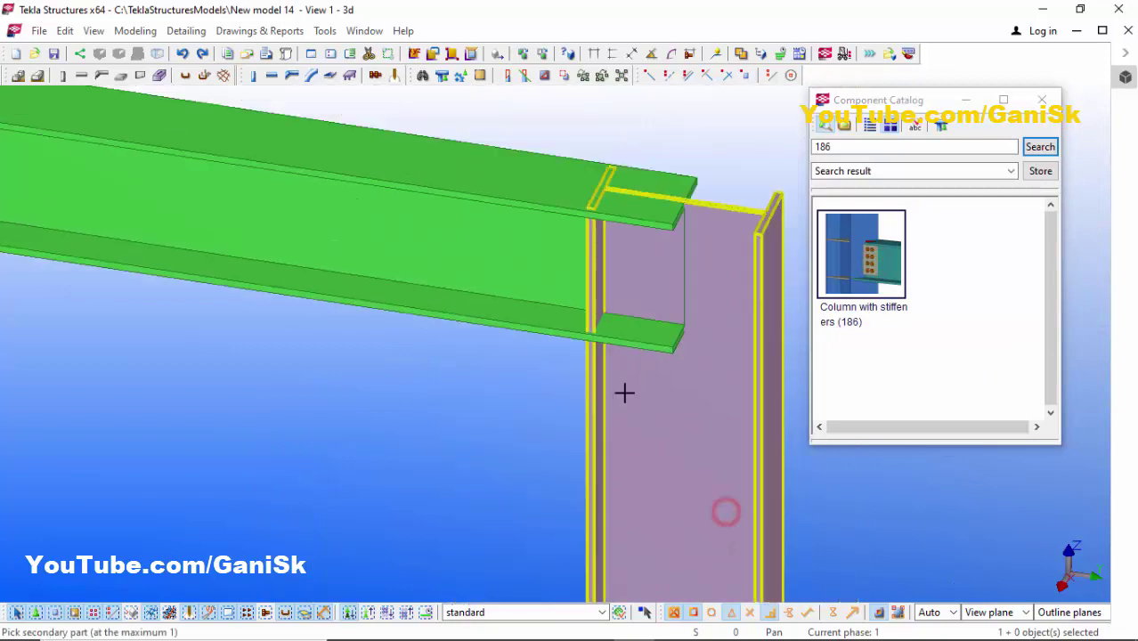
pyautogui.click(485, 263)
pyautogui.middleClick(486, 263)
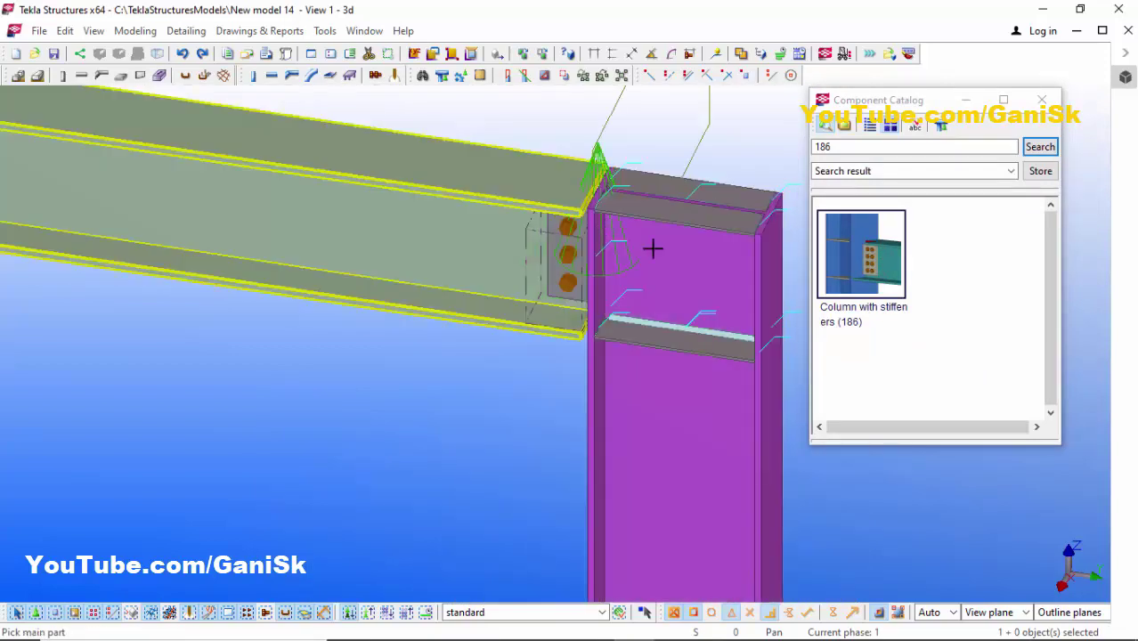
# Close the catalog, stop the placement command, redraw the view, and select the right column.
pyautogui.click(1042, 99)
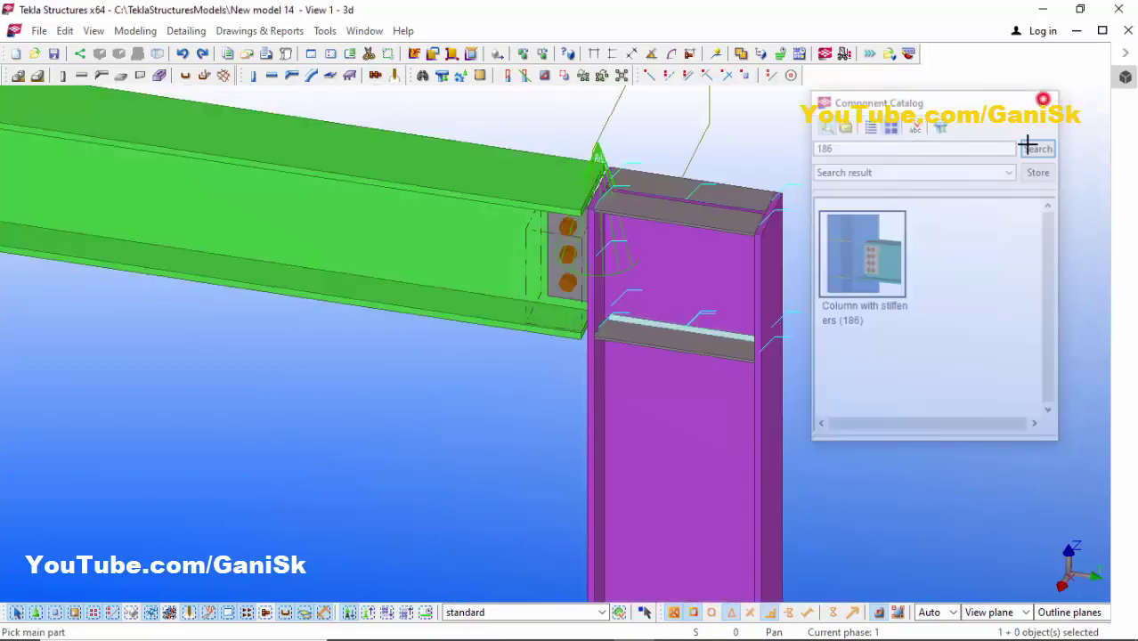
pyautogui.rightClick(1026, 138)
pyautogui.click(997, 145)
pyautogui.rightClick(904, 137)
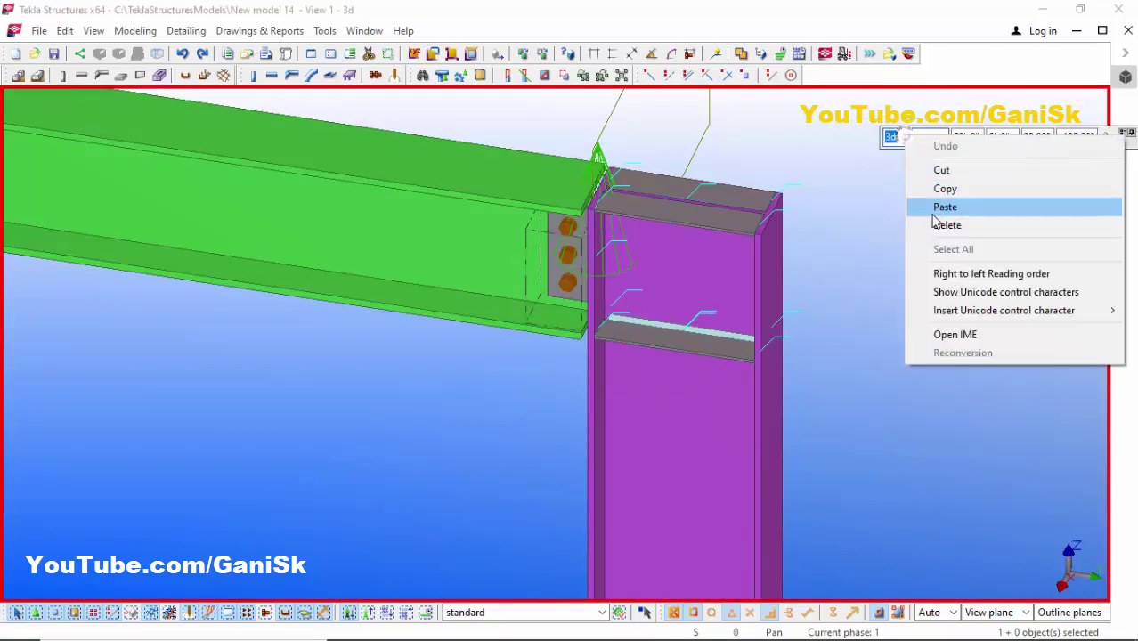
pyautogui.rightClick(851, 183)
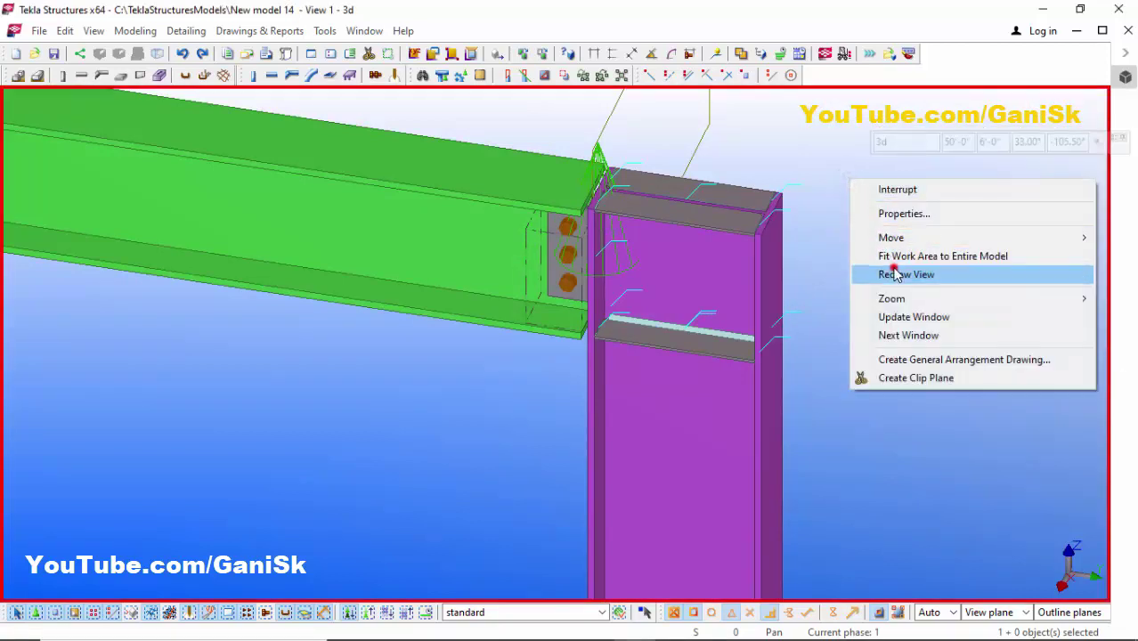
pyautogui.click(894, 274)
pyautogui.click(761, 296)
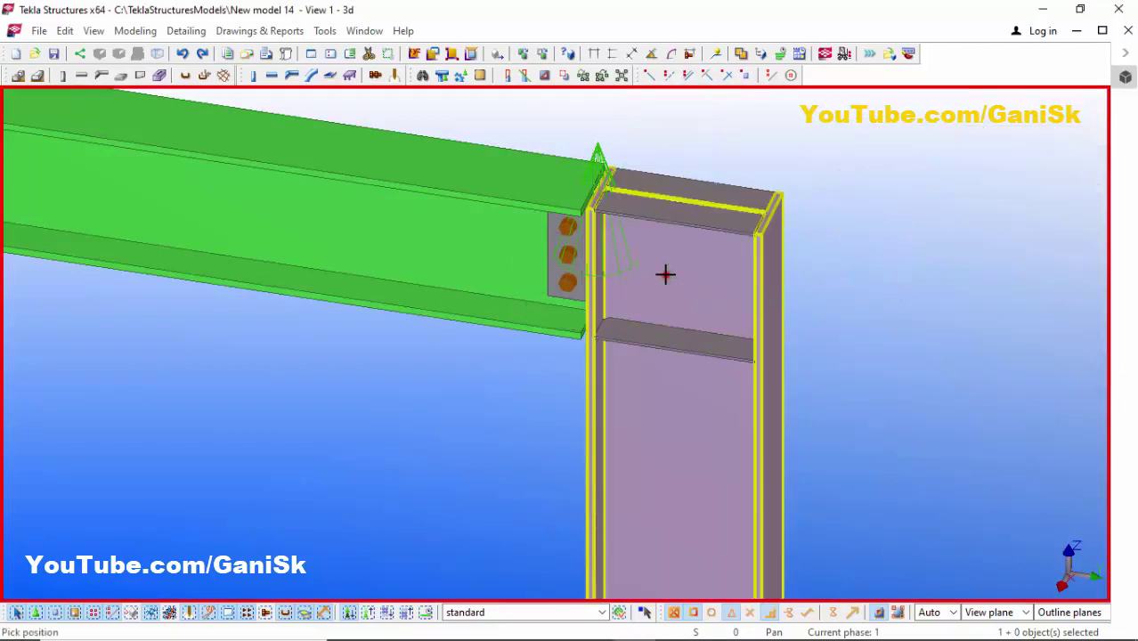
pyautogui.moveTo(666, 274)
pyautogui.keyDown('ctrl'); pyautogui.mouseDown(button='middle')
pyautogui.moveTo(742, 251)
pyautogui.moveTo(783, 199)
pyautogui.moveTo(605, 261)
pyautogui.moveTo(812, 248)
pyautogui.moveTo(556, 259)
pyautogui.moveTo(775, 262)
pyautogui.moveTo(719, 272)
pyautogui.moveTo(805, 196)
pyautogui.moveTo(732, 251)
pyautogui.moveTo(825, 203)
pyautogui.moveTo(810, 225)
pyautogui.mouseUp(button='middle'); pyautogui.keyUp('ctrl')
pyautogui.scroll(6, 718, 272)
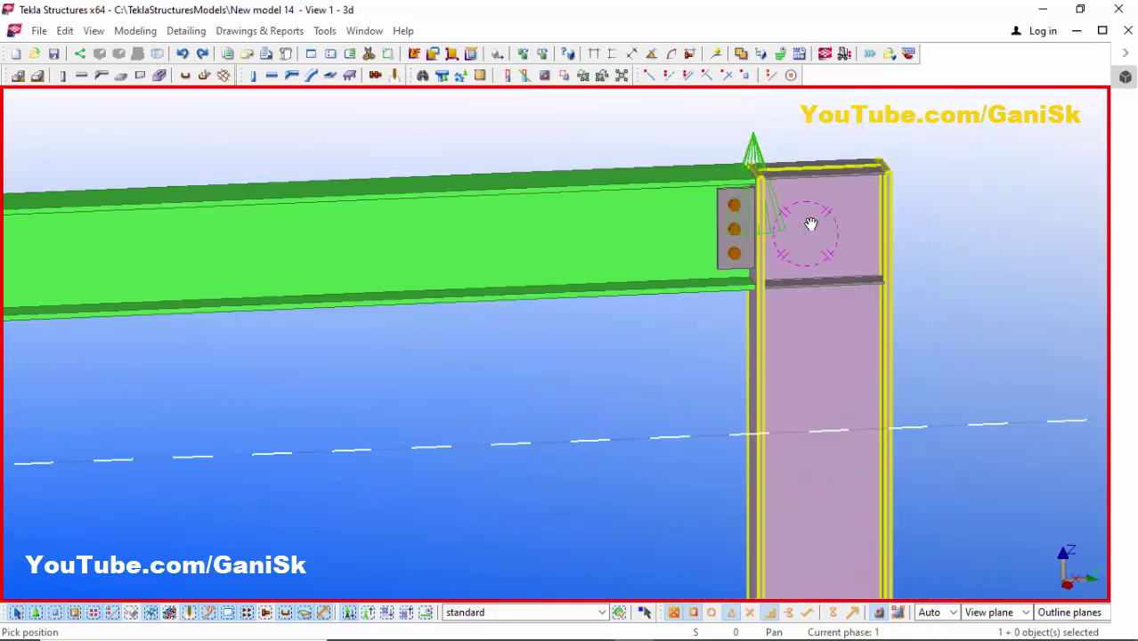
pyautogui.scroll(-5, 811, 224)
pyautogui.scroll(8, 488, 255)
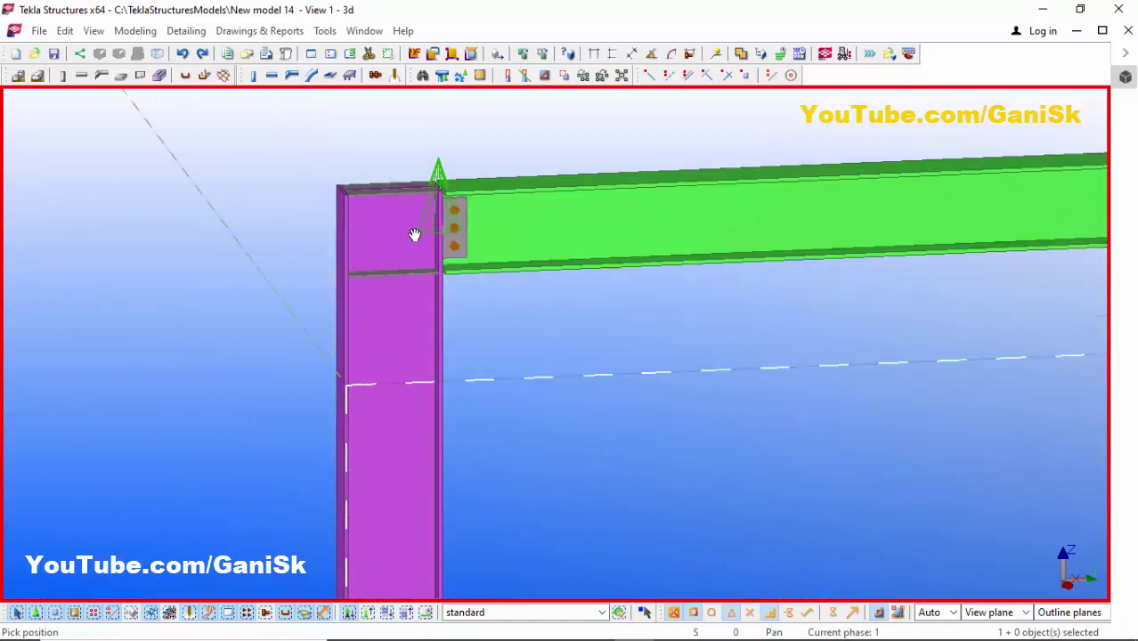
pyautogui.scroll(-4, 436, 229)
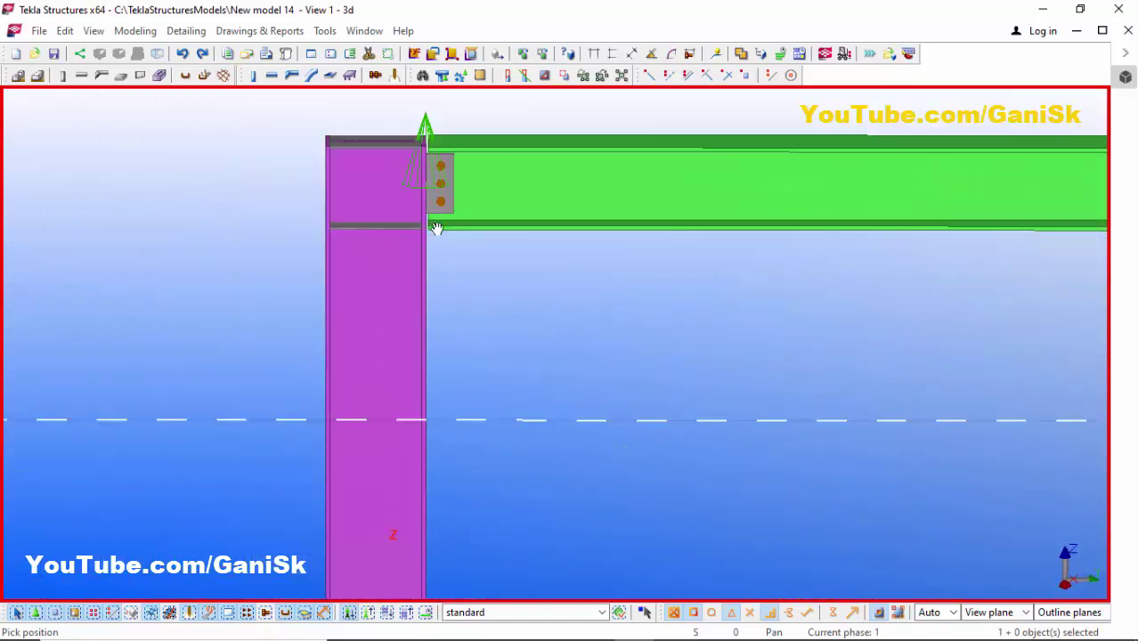
pyautogui.scroll(5, 434, 201)
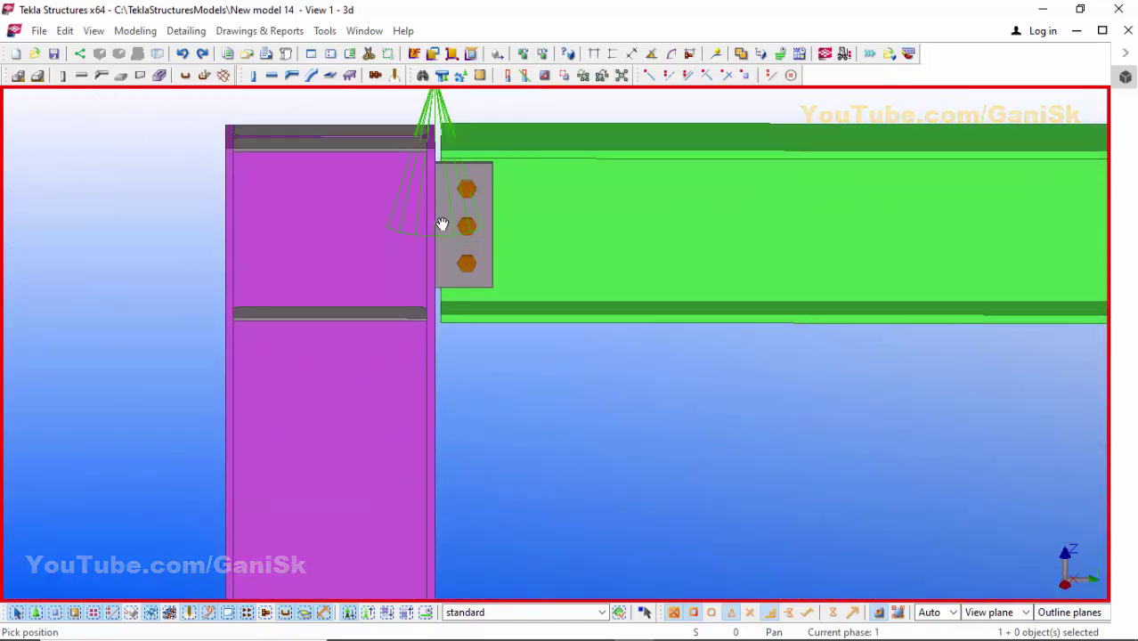